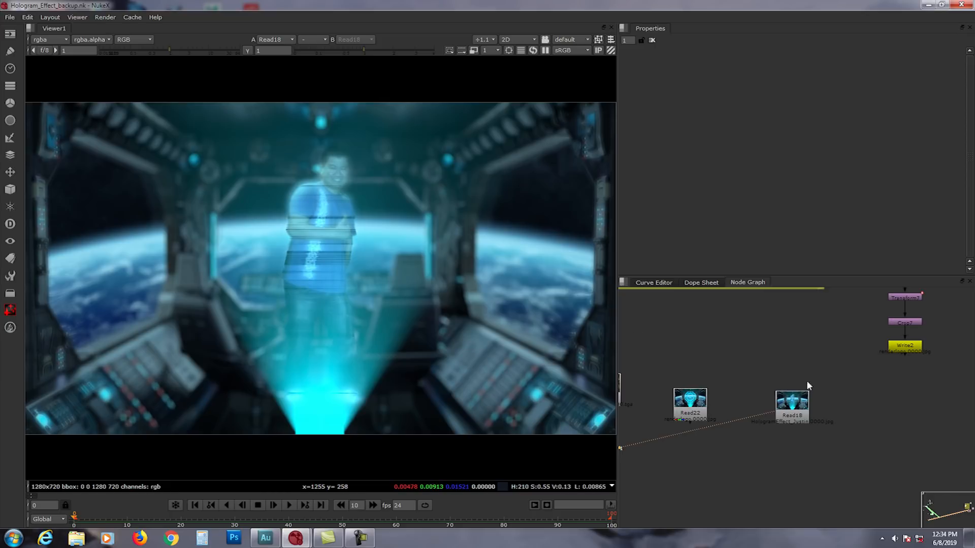
- Display the Premult2 output in the viewer and examine the node chain from Read11 down to FrameHold1
middle_click_drag(807, 380, 819, 368)
left_click_drag(803, 401, 782, 419)
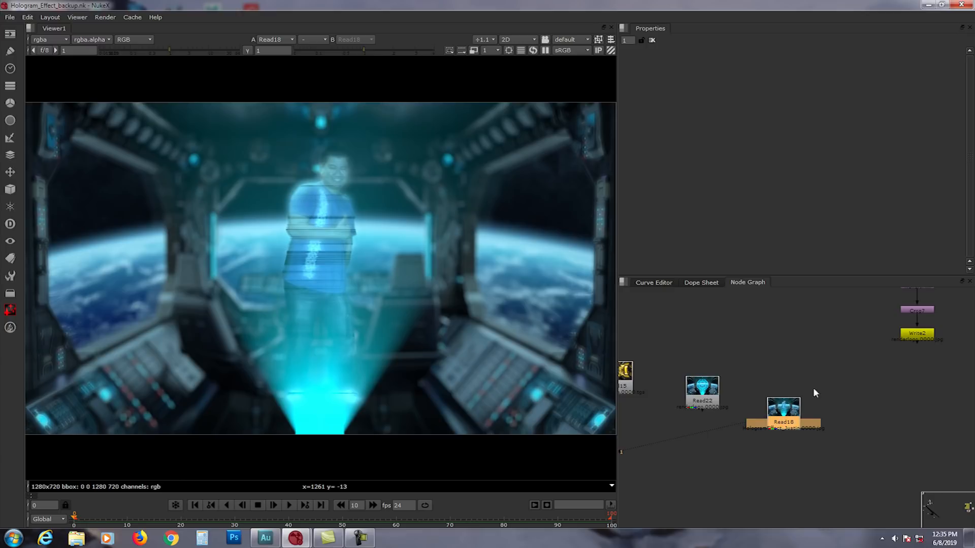
middle_click_drag(788, 369, 781, 405)
scroll(782, 392, "down", 6)
scroll(795, 391, "down", 2)
scroll(778, 410, "up", 6)
scroll(831, 374, "up", 6)
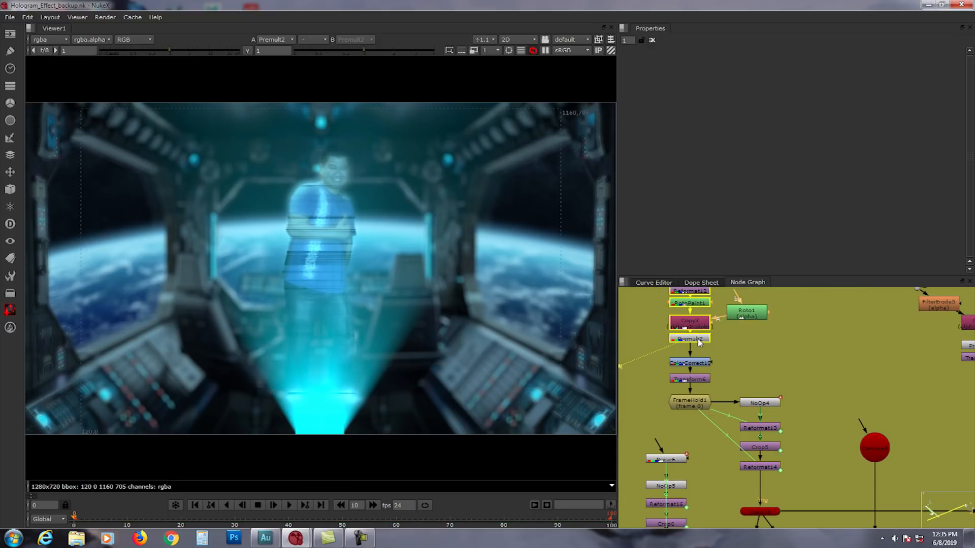
key("1")
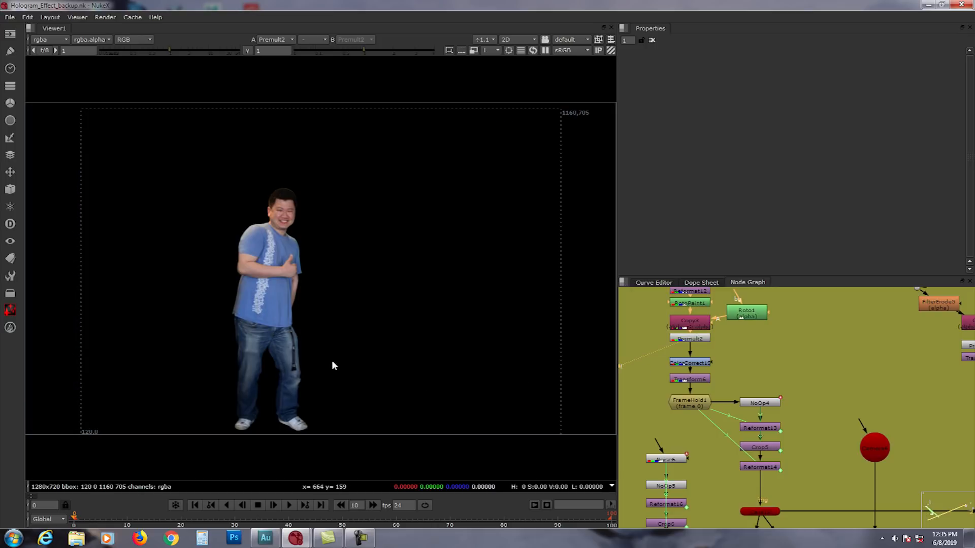
middle_click_drag(332, 363, 365, 363)
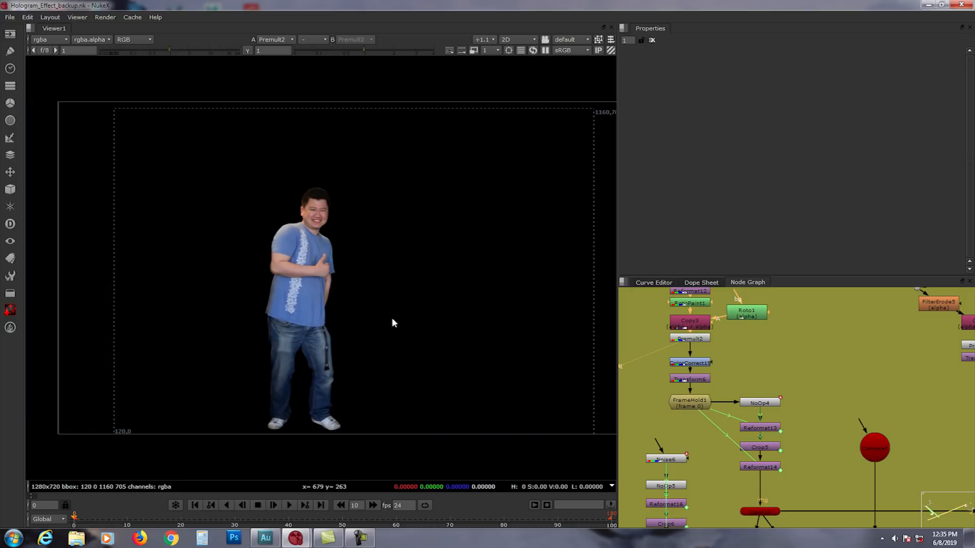
middle_click_drag(709, 340, 729, 388)
middle_click_drag(708, 306, 711, 338)
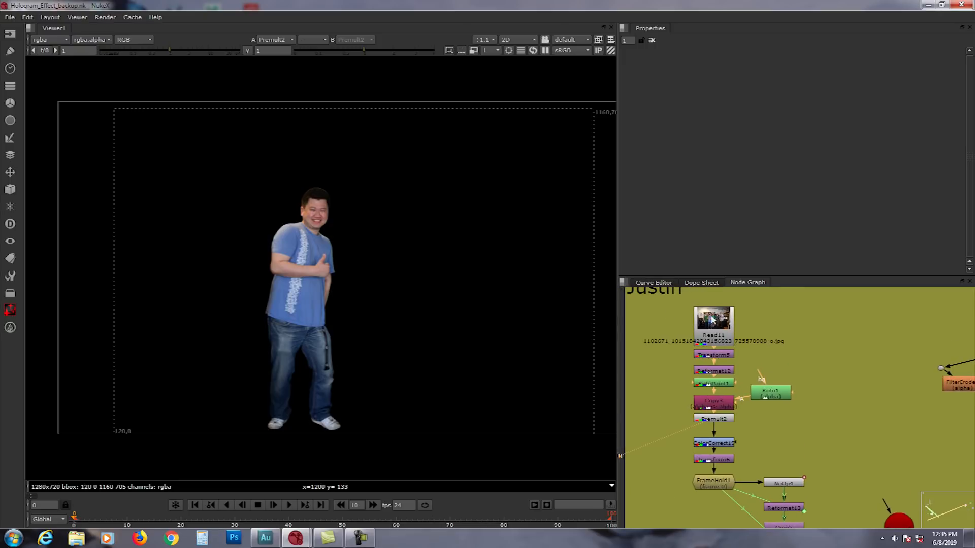
middle_click_drag(722, 378, 720, 322)
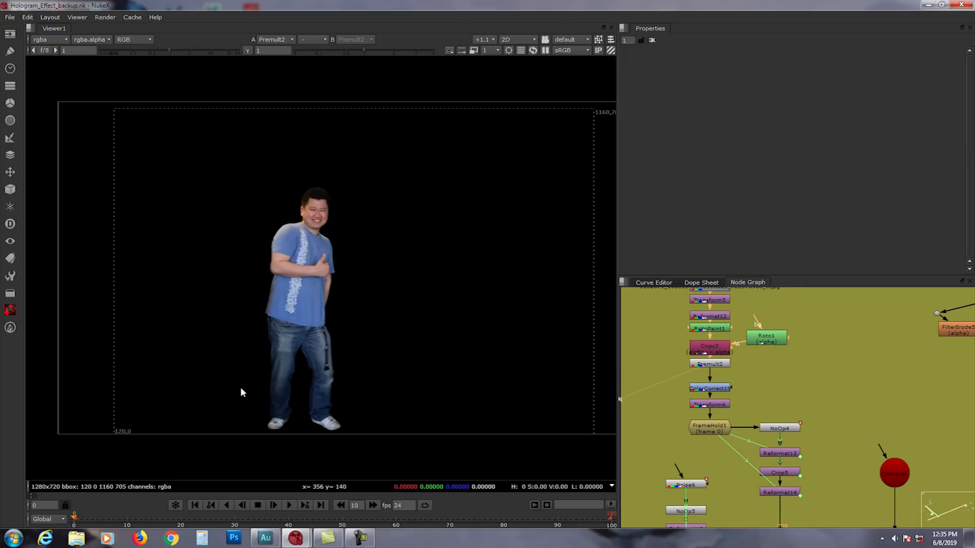
- Check the alpha matte of the Premult2 cutout and open the Roto1 node's properties to show its outline
middle_click_drag(299, 356, 310, 347)
key("a")
key("a")
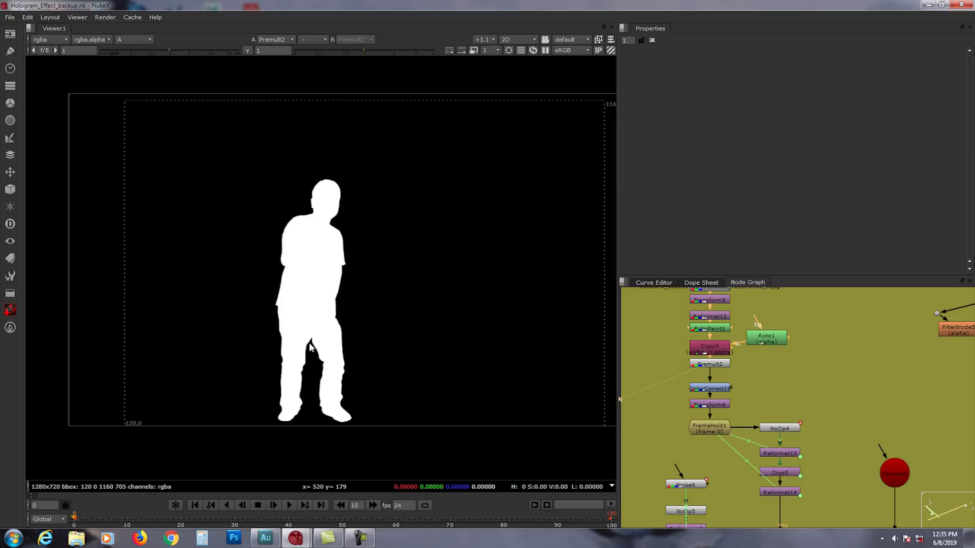
double_click(759, 341)
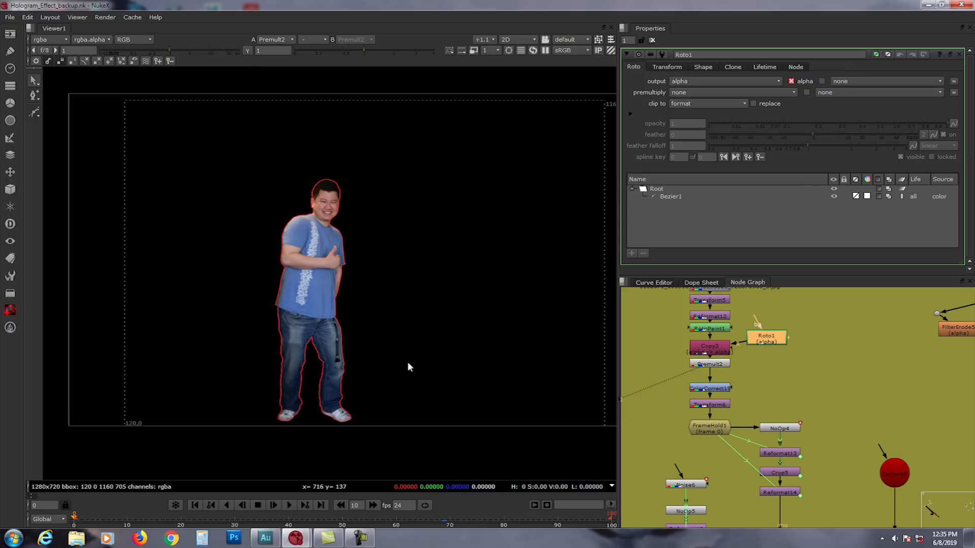
- Display the ColorCorrect19 output without the roto outline and open that node's properties
scroll(708, 361, "up", 4)
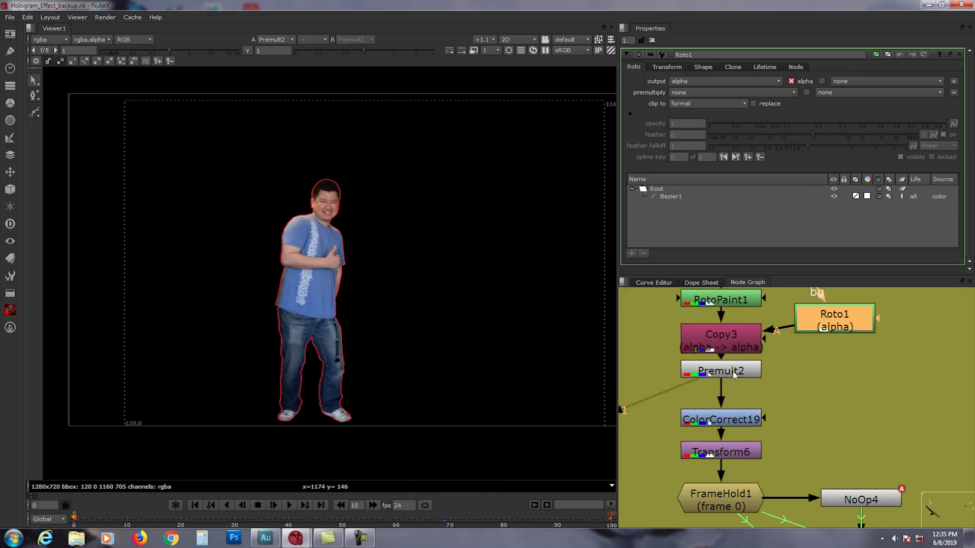
middle_click_drag(734, 401, 731, 372)
left_click(726, 389)
key("1")
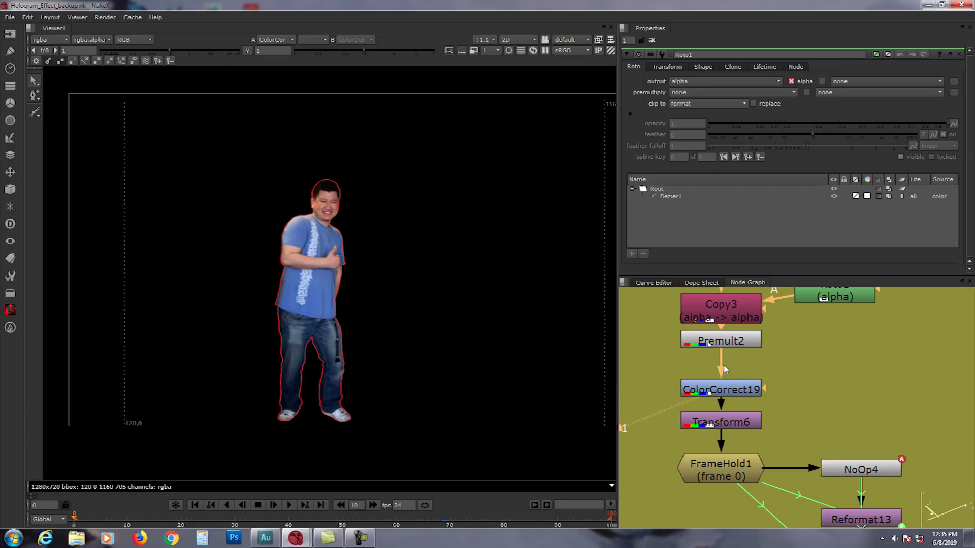
left_click(652, 41)
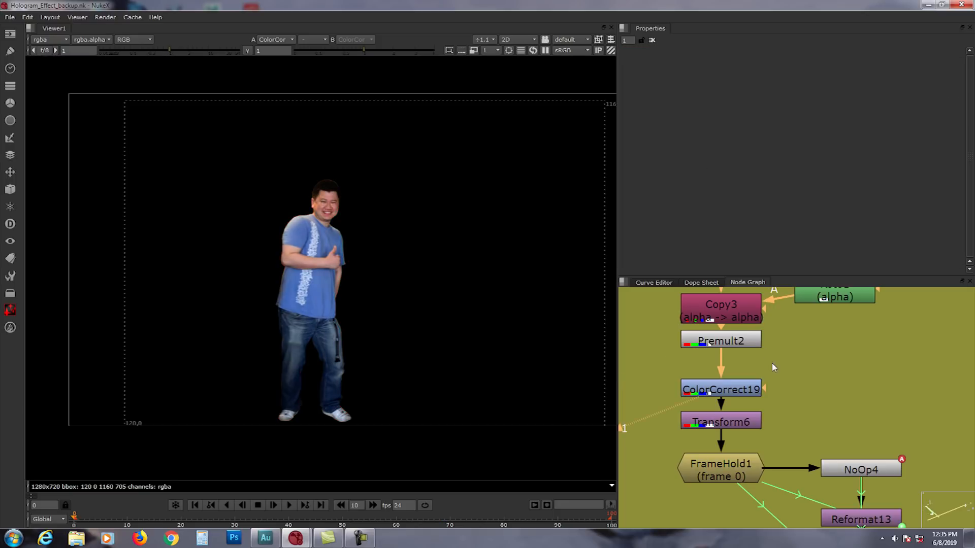
double_click(746, 390)
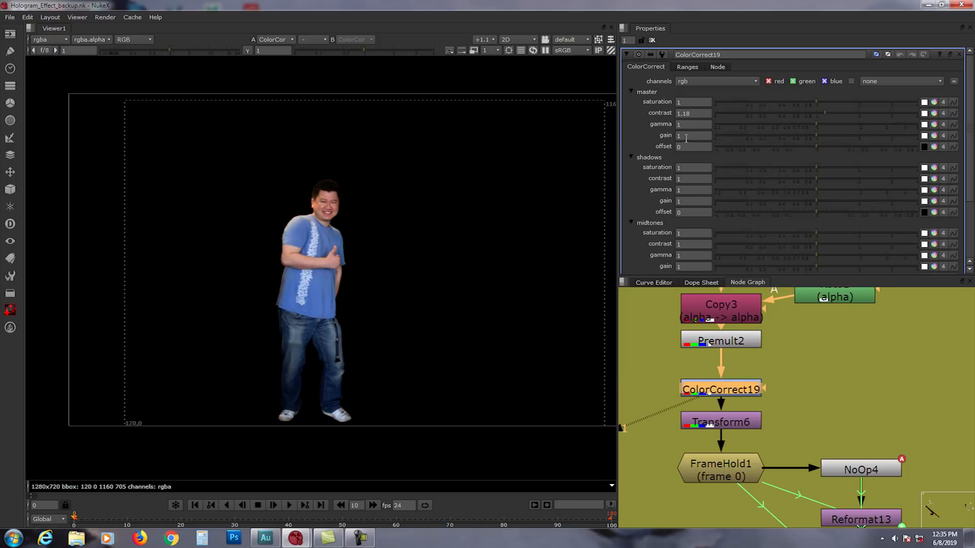
- Display the Transform6 output in the viewer, fitted to the frame
middle_click_drag(726, 414, 727, 379)
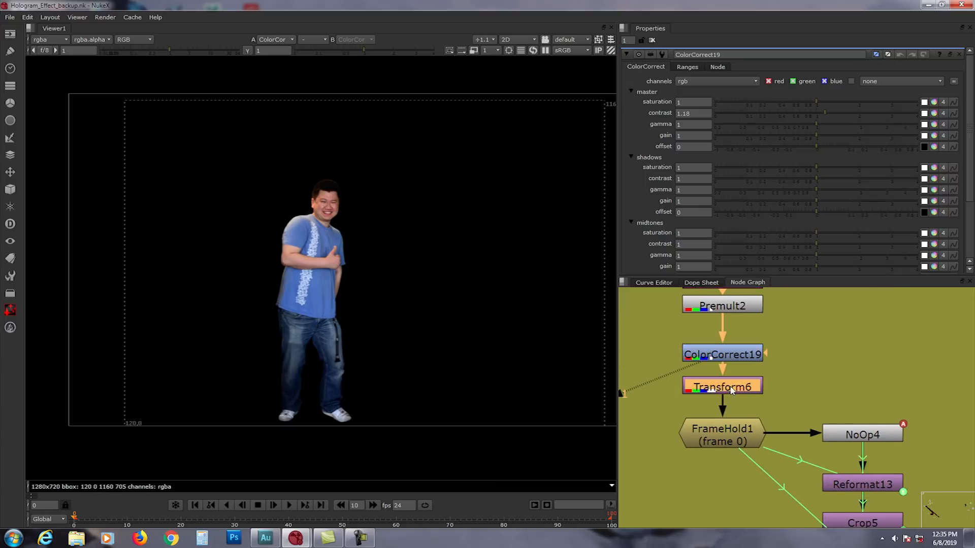
left_click(730, 386)
key("1")
middle_click_drag(498, 354, 471, 357)
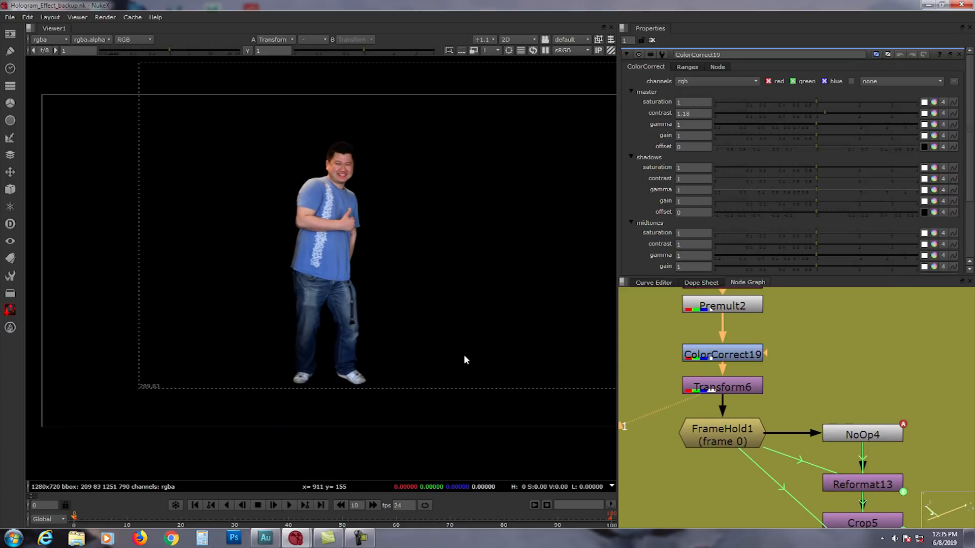
key("f")
- Display the FrameHold1 output in the viewer and open its properties
middle_click_drag(734, 418, 730, 396)
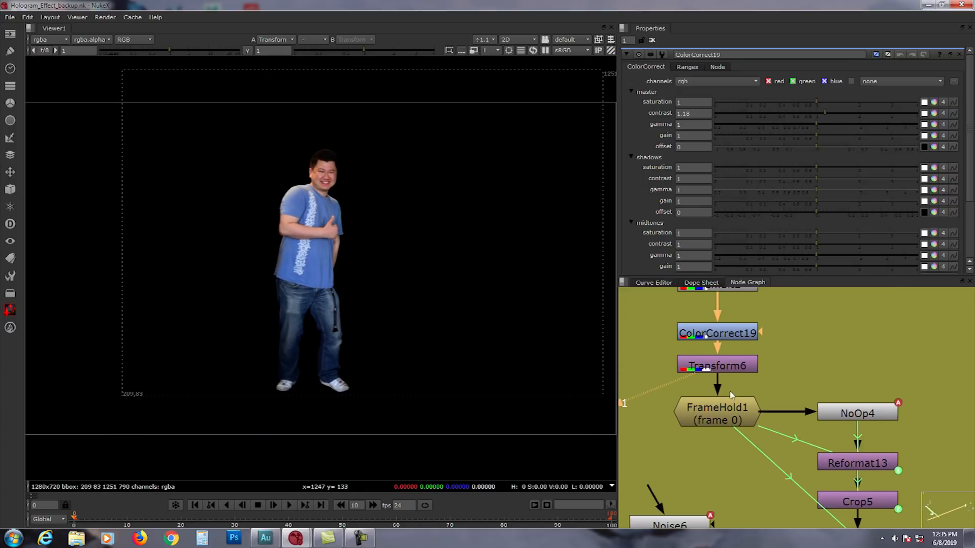
key("1")
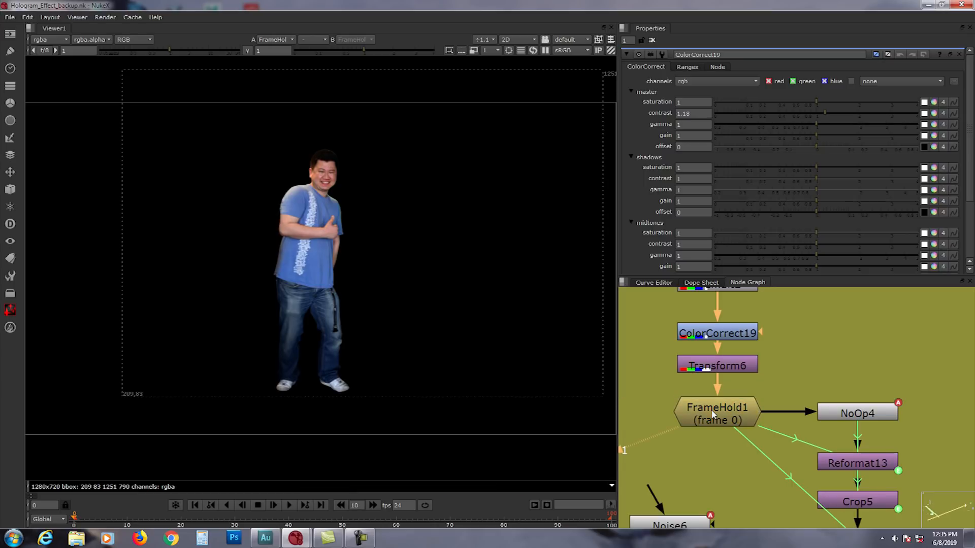
left_click(713, 414)
- Toggle the RotoPaint1 node off and on twice to compare its effect on the man's jeans
scroll(734, 360, "up", 4)
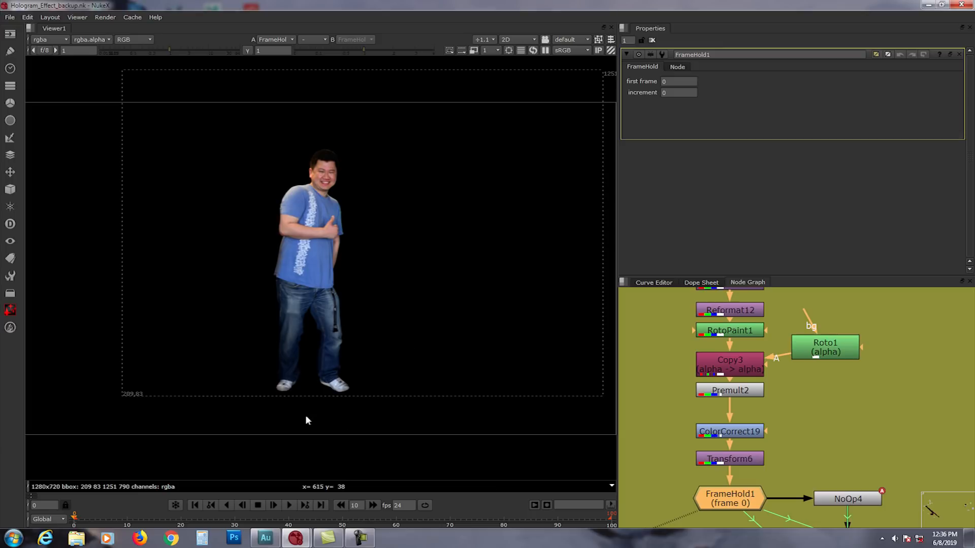
scroll(294, 418, "up", 1)
scroll(374, 400, "up", 1)
left_click(722, 332)
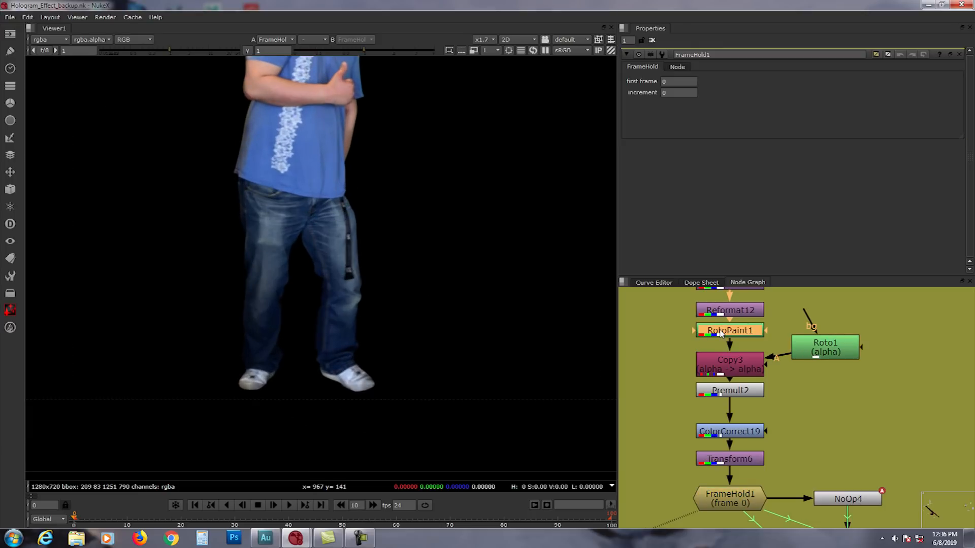
key("d")
key("d")
key("d")
key("d")
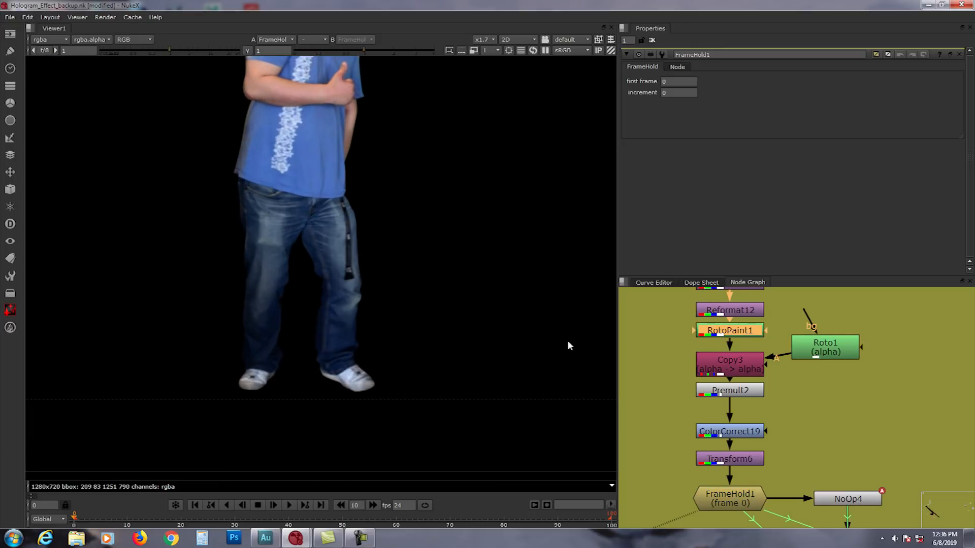
scroll(404, 332, "down", 1)
scroll(389, 333, "down", 2)
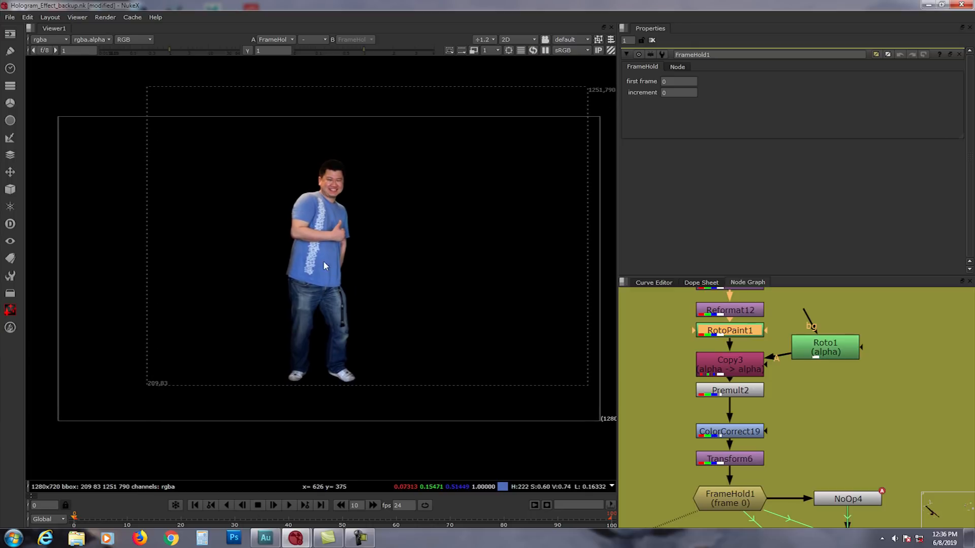
- Display the Reformat14 output, play the timeline briefly, and return to the first frame
scroll(686, 371, "down", 2)
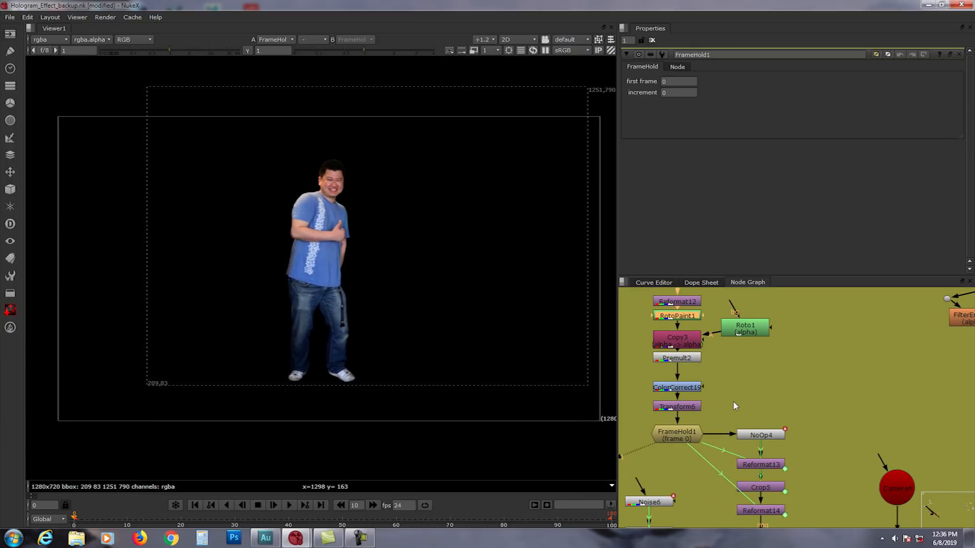
middle_click_drag(668, 462, 745, 396)
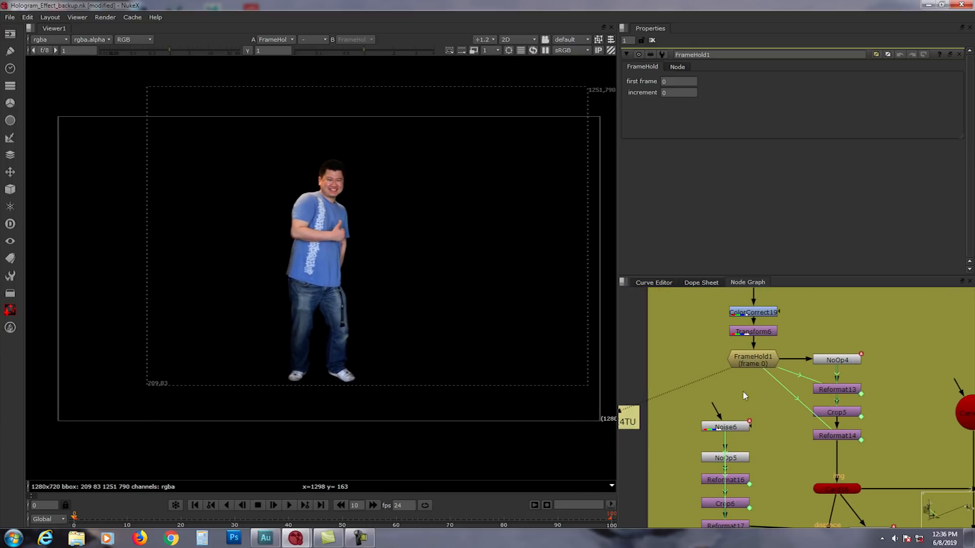
scroll(757, 379, "up", 3)
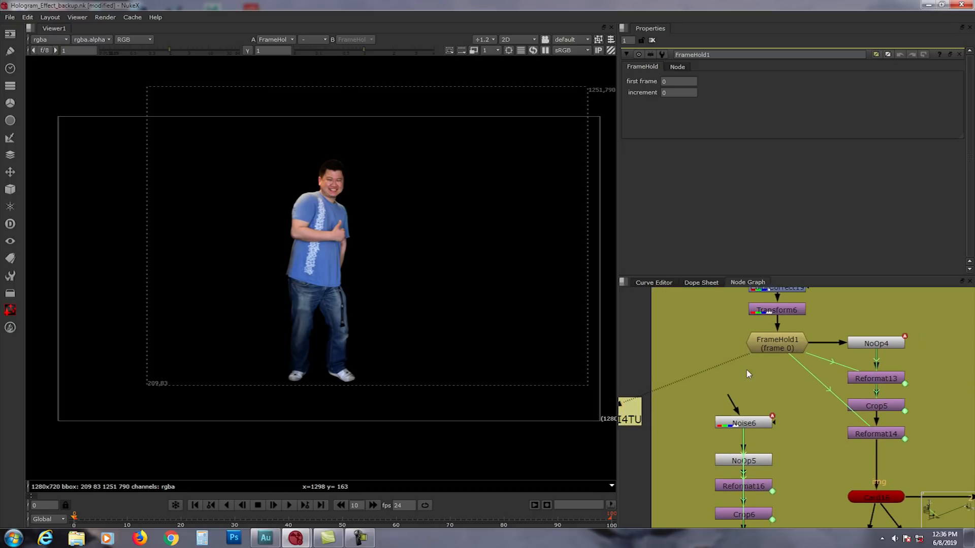
left_click(847, 427)
key("1")
left_click(289, 506)
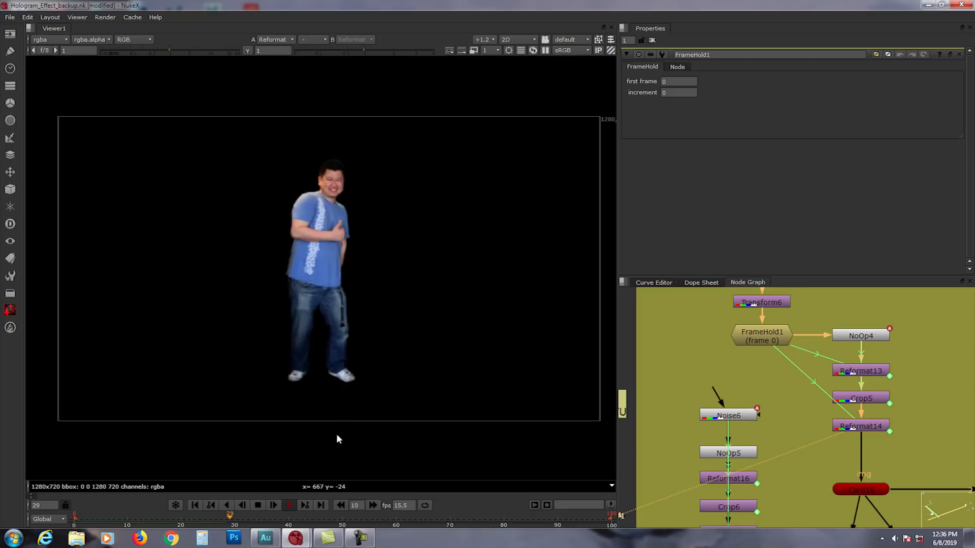
left_click(258, 505)
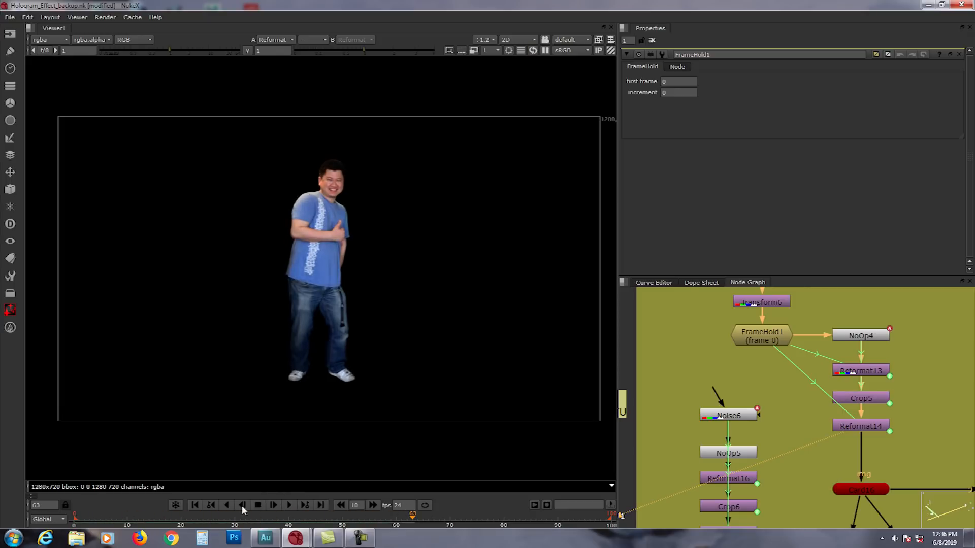
left_click(196, 506)
- Examine the sticky note containing the YouTube link beside the node backdrop
middle_click_drag(706, 443, 783, 408)
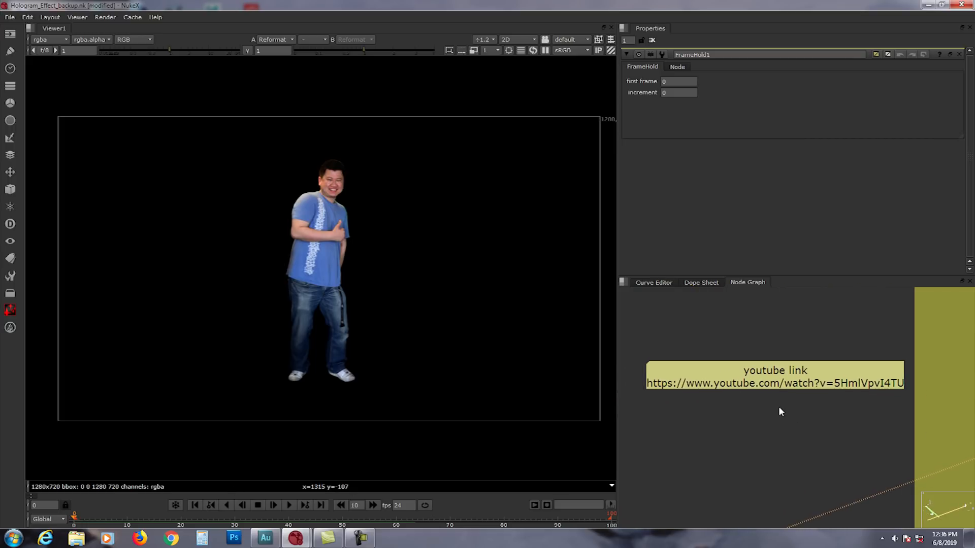
scroll(778, 407, "up", 1)
middle_click_drag(777, 407, 800, 405)
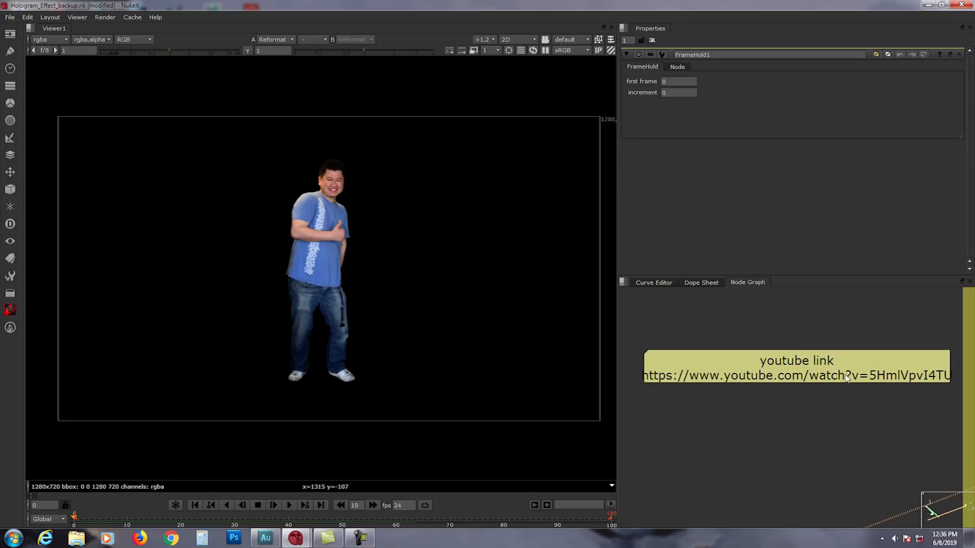
middle_click_drag(857, 400, 827, 409)
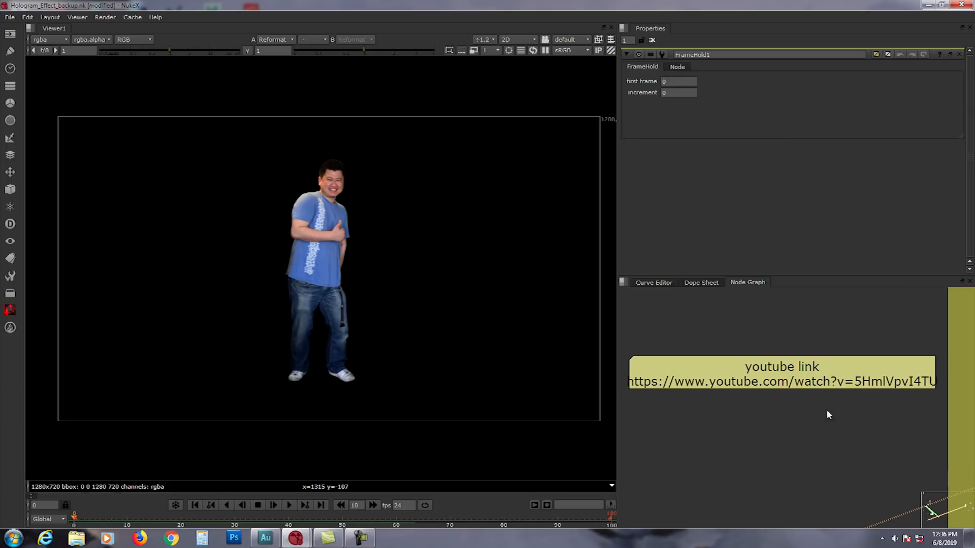
scroll(813, 412, "down", 1)
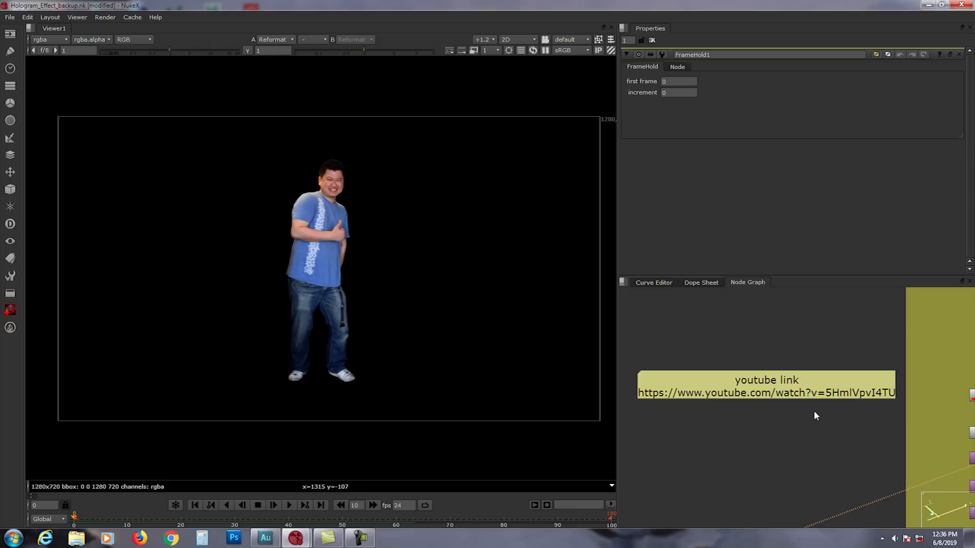
- Return to the node chain below FrameHold1 and open the NoOp4 node's properties to view its amt setting
middle_click_drag(814, 410, 790, 452)
scroll(790, 413, "down", 1)
scroll(804, 410, "down", 2)
scroll(790, 428, "up", 1)
scroll(791, 429, "up", 2)
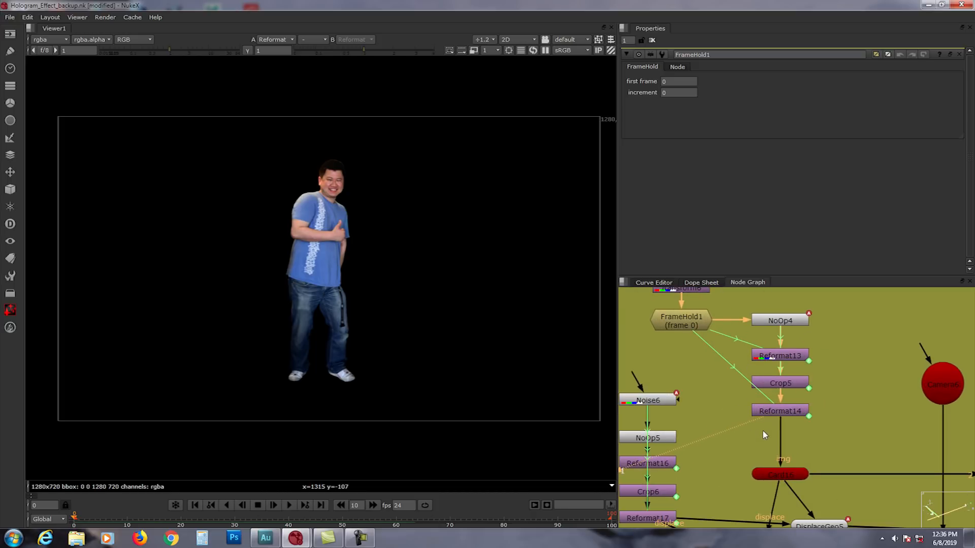
double_click(772, 323)
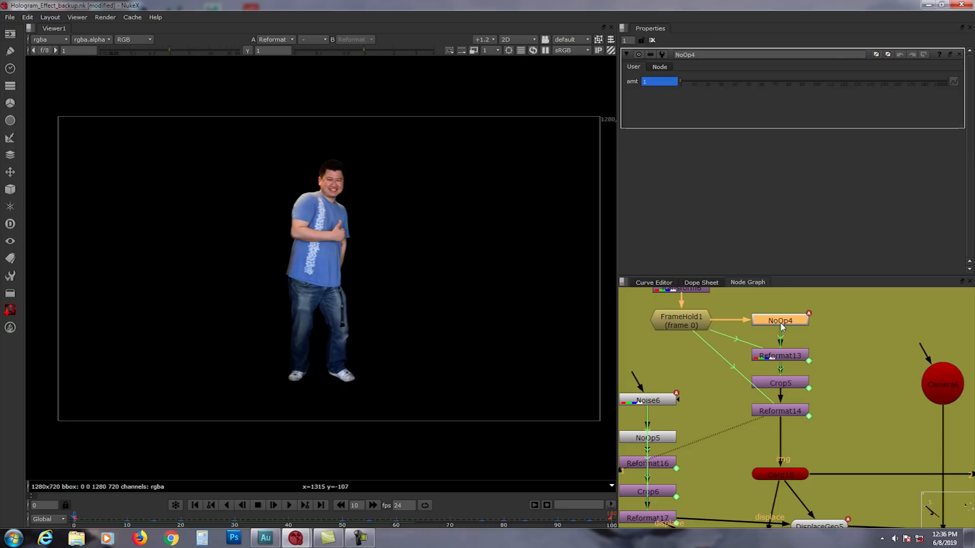
- Inspect the expression driving Reformat13's box width, closing the expression editor without changes and deselecting the node
double_click(787, 357)
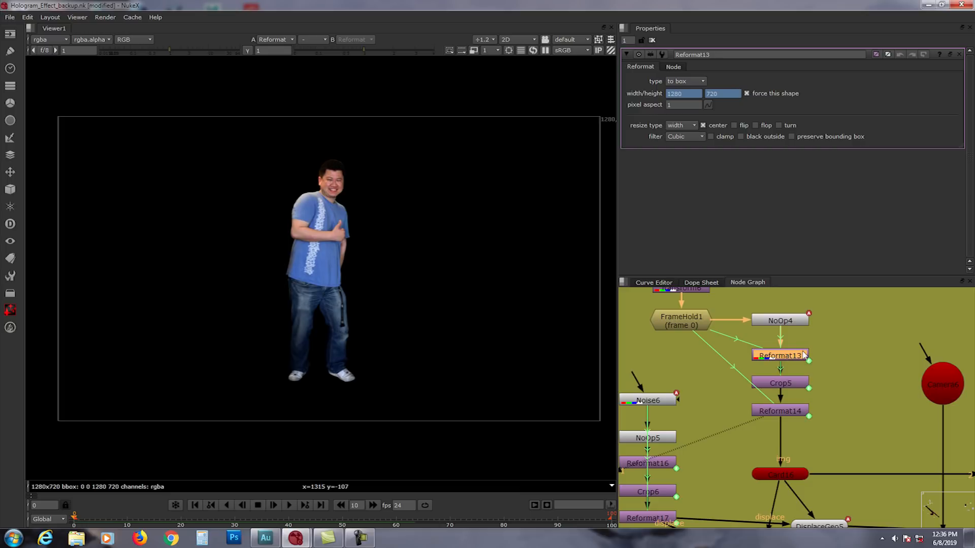
left_click(694, 95)
right_click(694, 95)
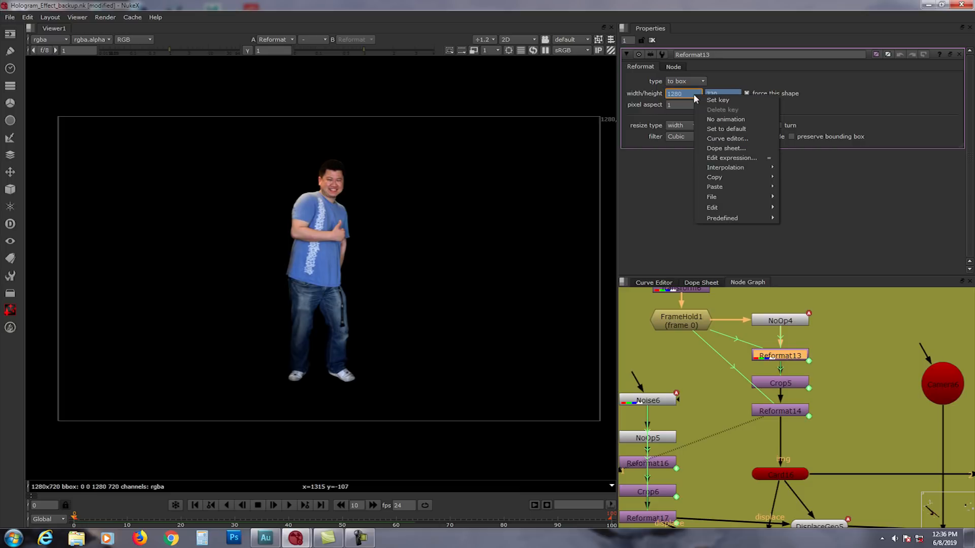
left_click(714, 158)
left_click_drag(659, 136, 705, 176)
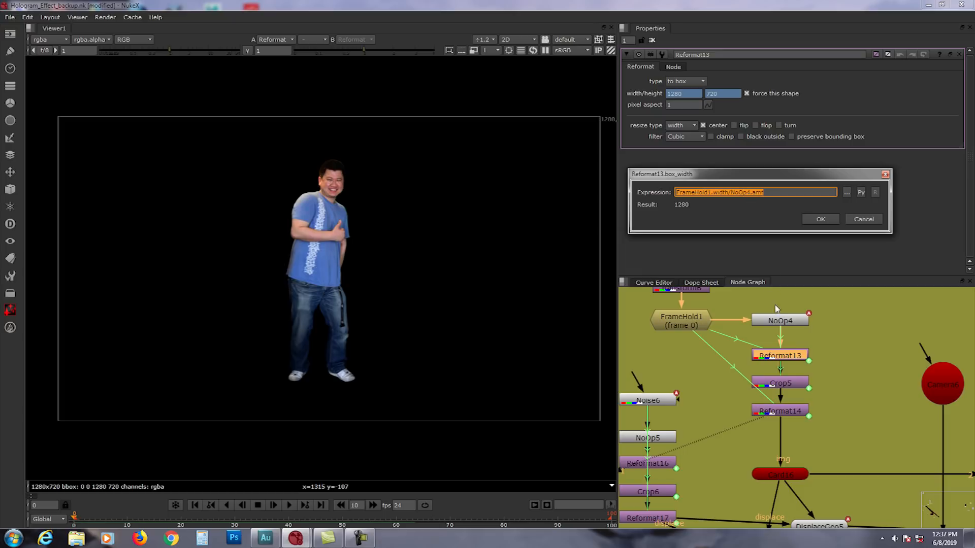
left_click(885, 174)
left_click(860, 345)
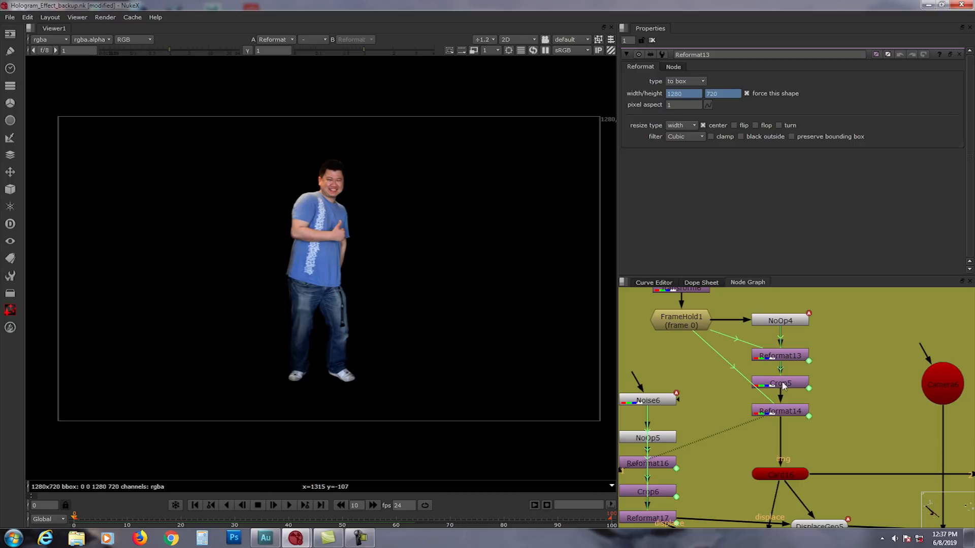
- Inspect the expression driving Reformat13's box height, closing the expression editor without changes and deselecting the node
left_click(784, 384)
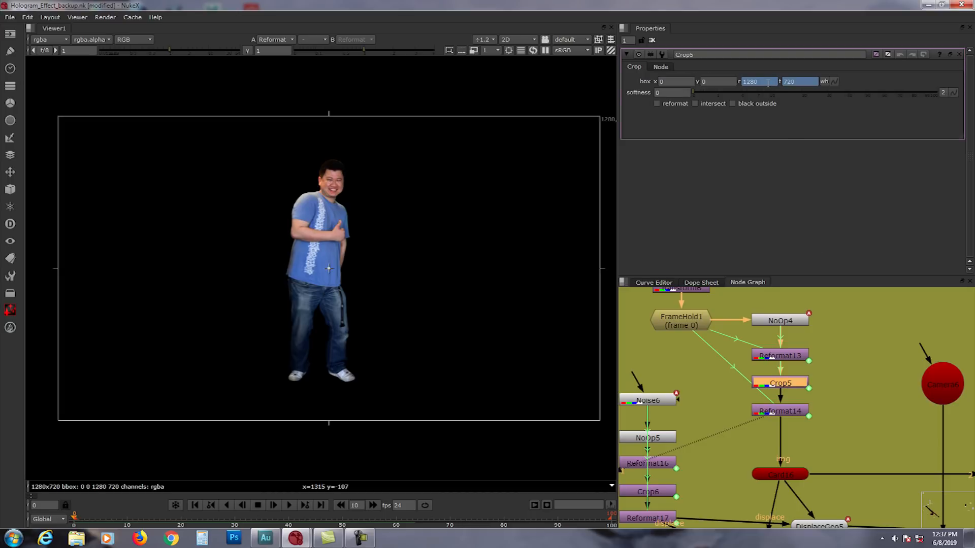
left_click(780, 355)
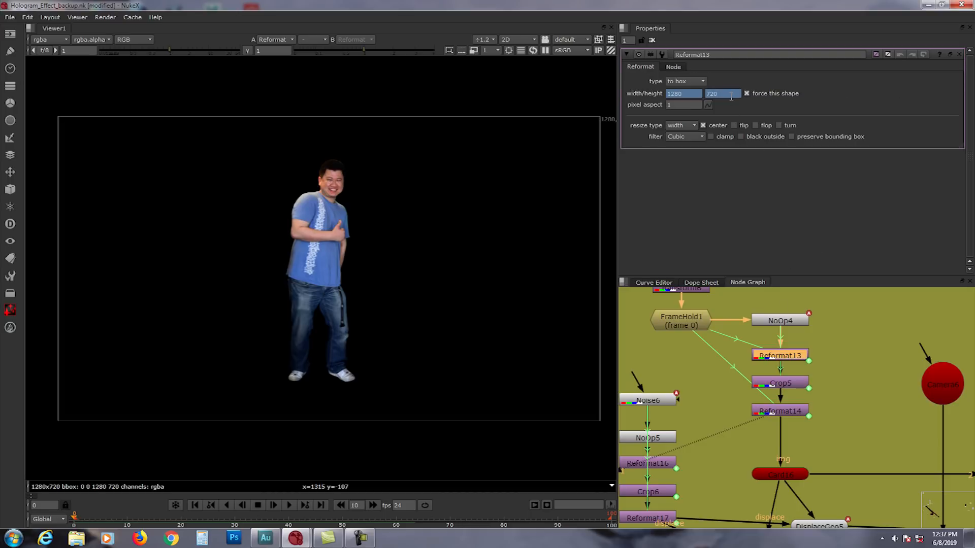
right_click(731, 98)
left_click(752, 164)
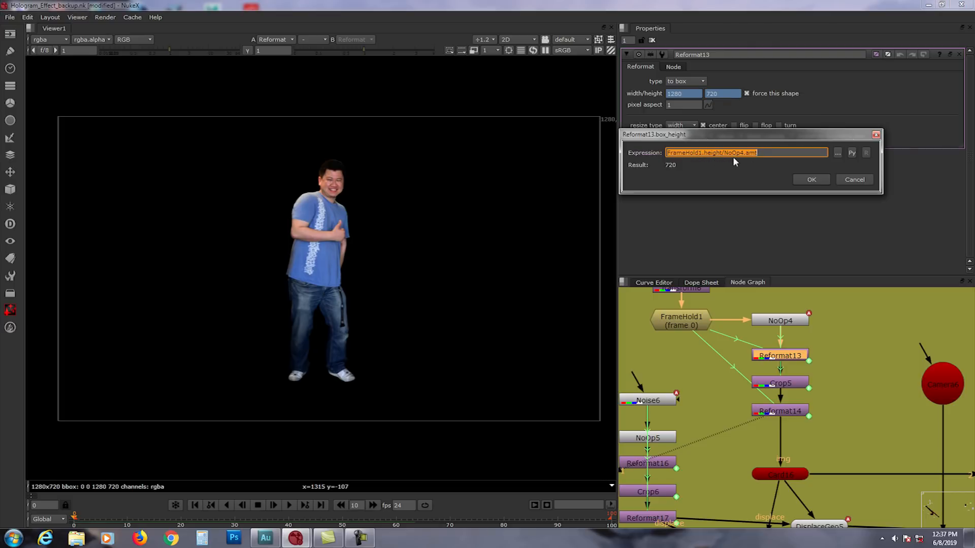
left_click(876, 135)
left_click(861, 328)
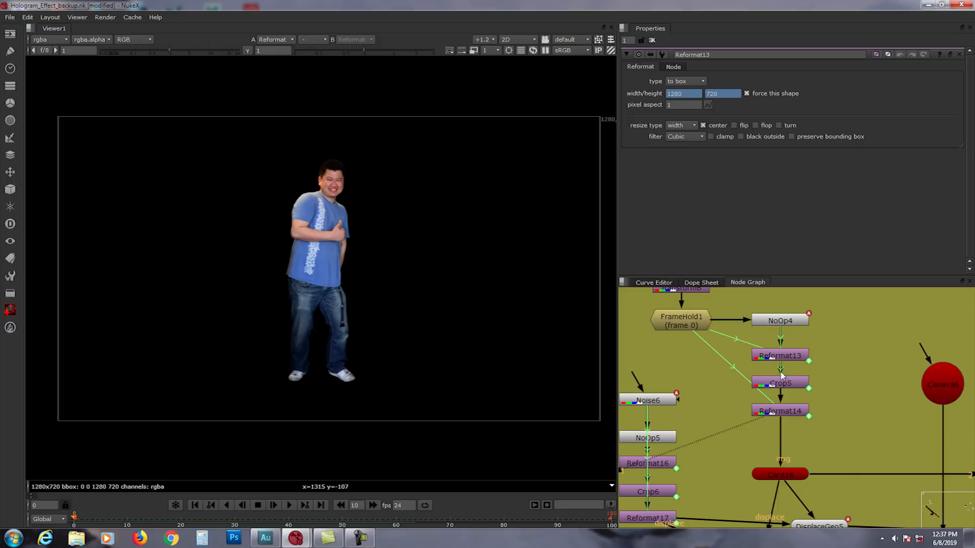
- Inspect the expressions driving Crop5's box r and t values, closing each expression editor without changes
double_click(780, 383)
right_click(766, 84)
left_click(786, 147)
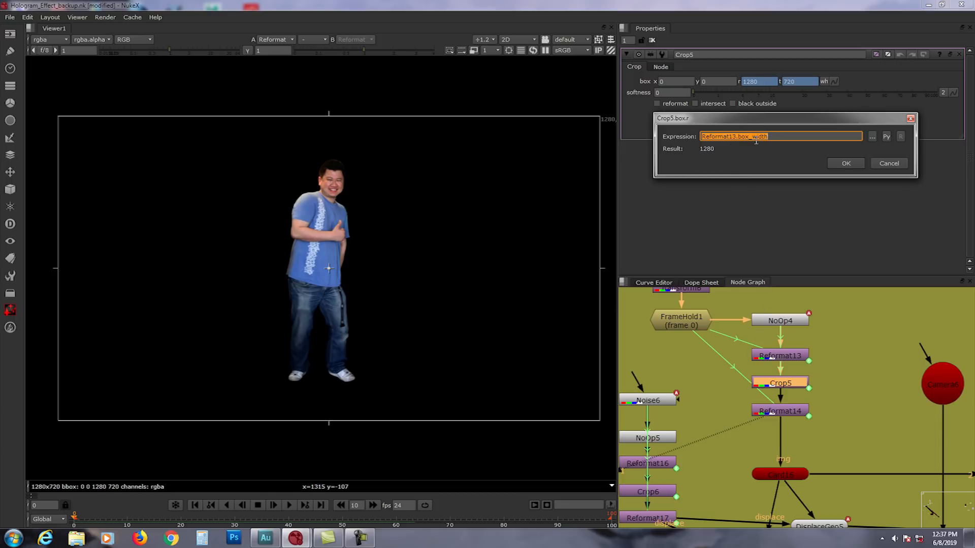
left_click(910, 118)
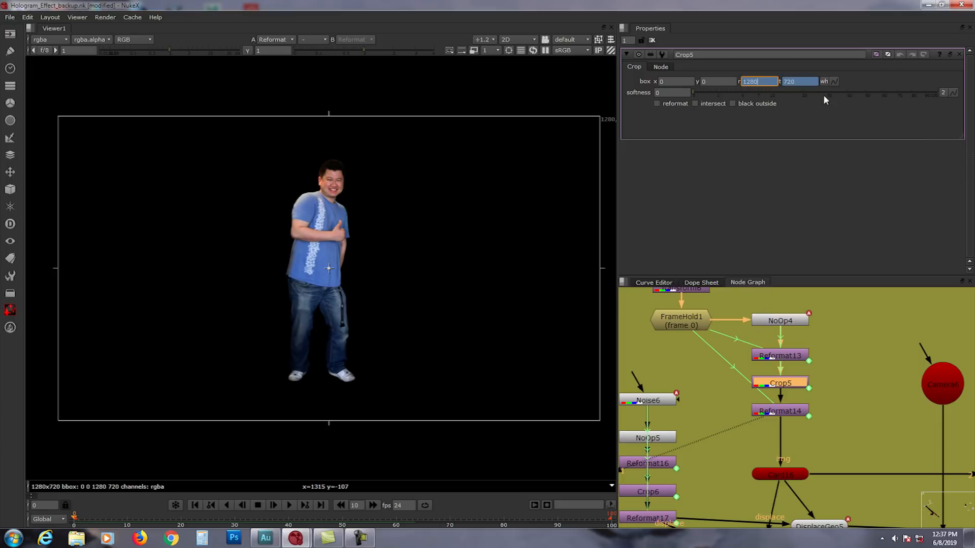
right_click(804, 83)
left_click(818, 136)
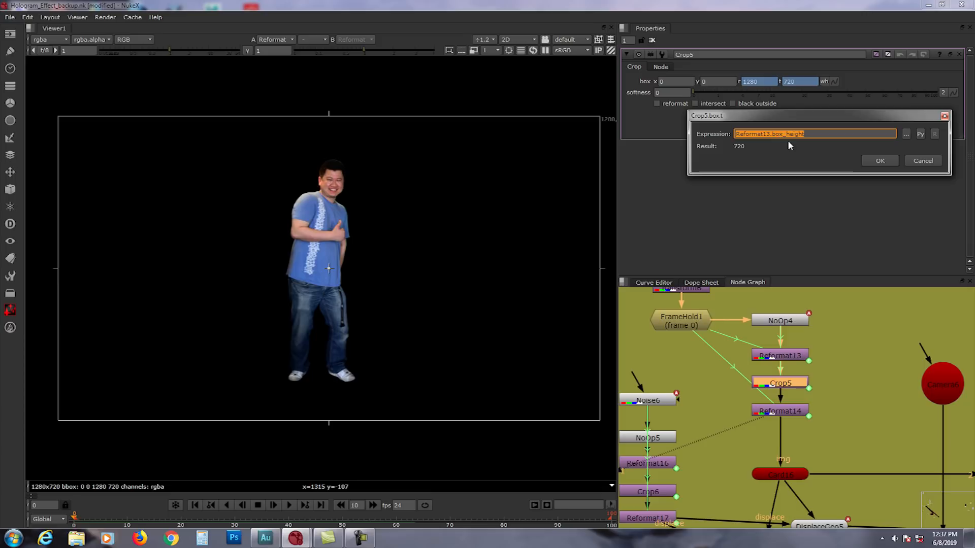
left_click(945, 116)
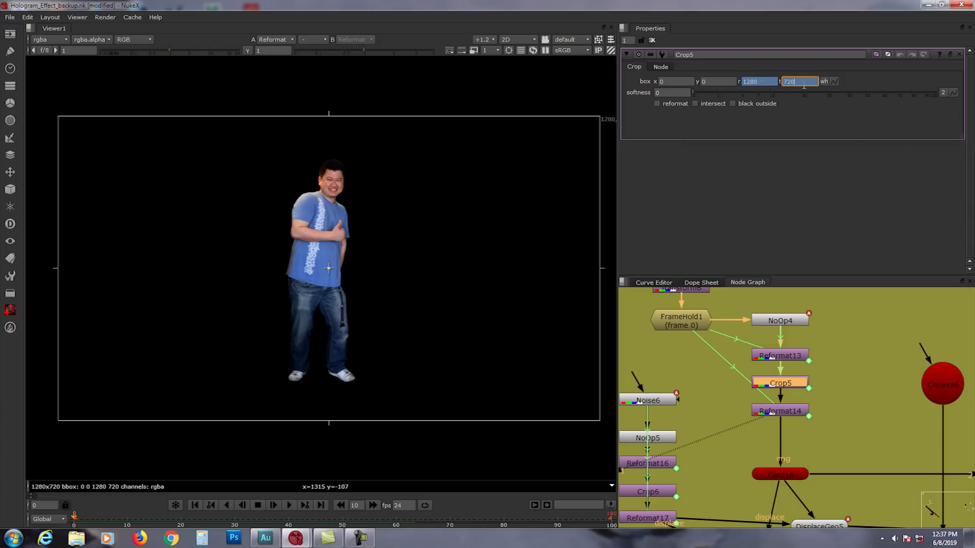
- Inspect the expressions driving Reformat14's box width and height, closing each expression editor without changes
left_click(781, 412)
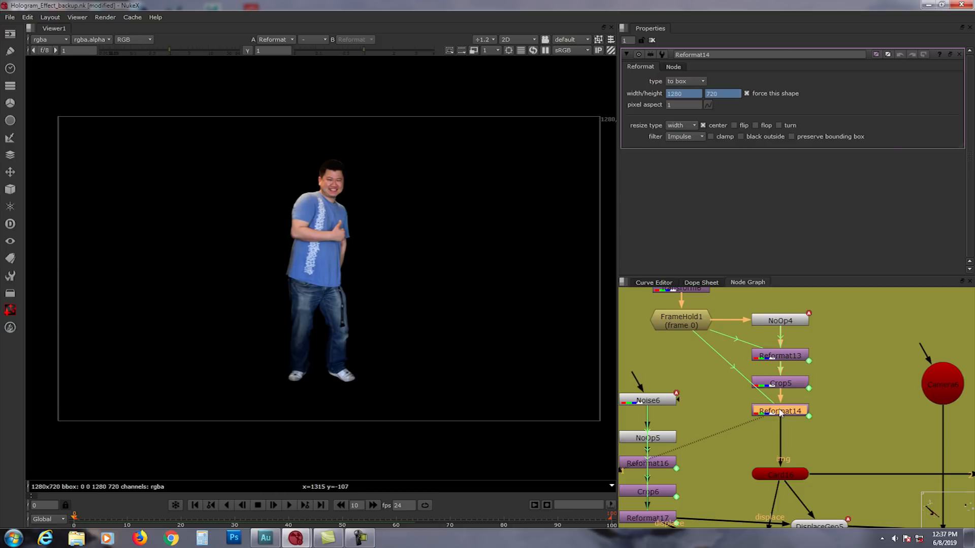
right_click(690, 92)
left_click(710, 153)
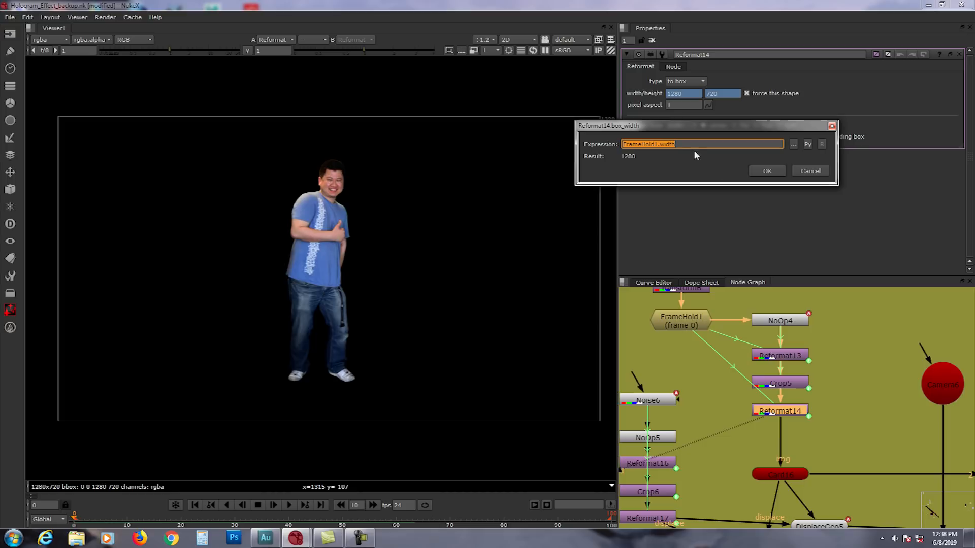
left_click(832, 126)
right_click(727, 96)
left_click(743, 158)
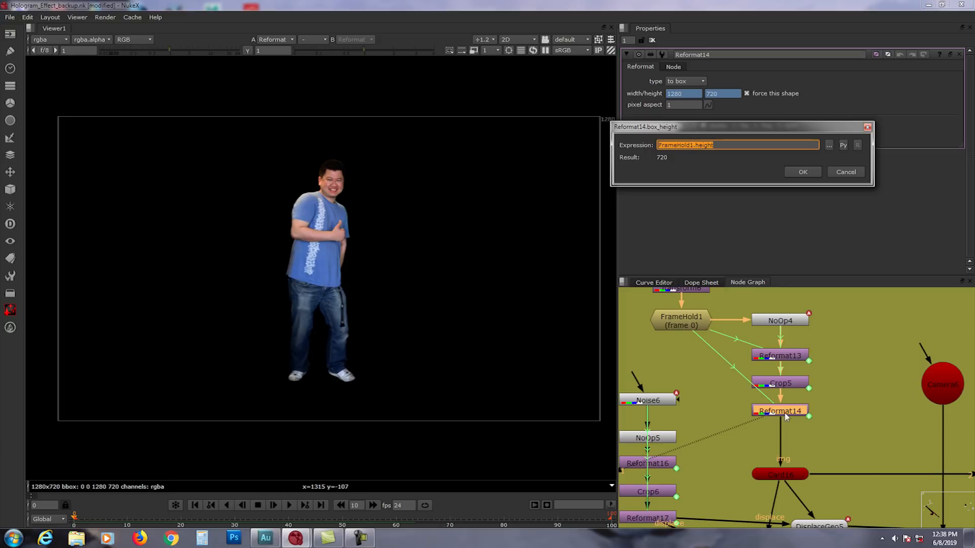
left_click(867, 128)
middle_click_drag(837, 397, 842, 392)
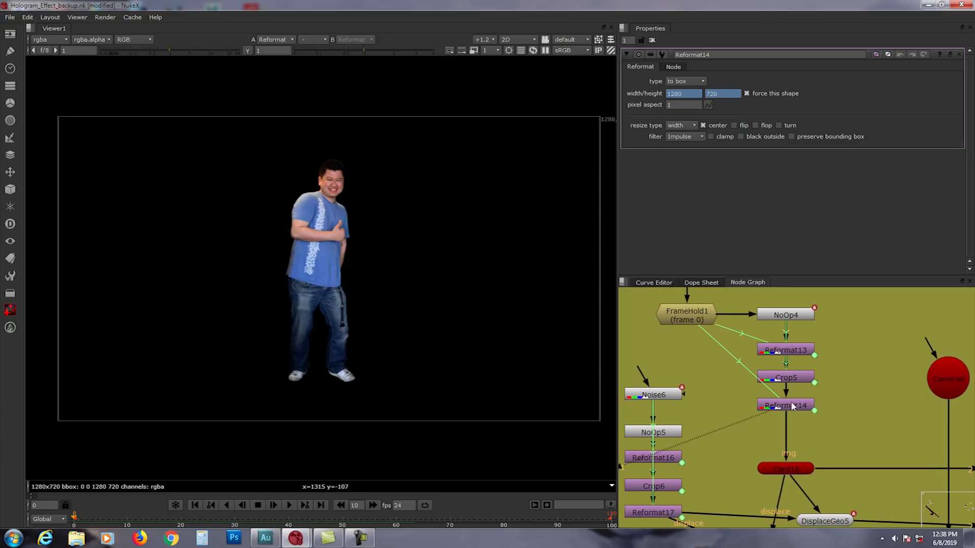
- Open the NoOp4 node's properties, play the timeline to watch its animated amt, and return to the first frame
double_click(790, 318)
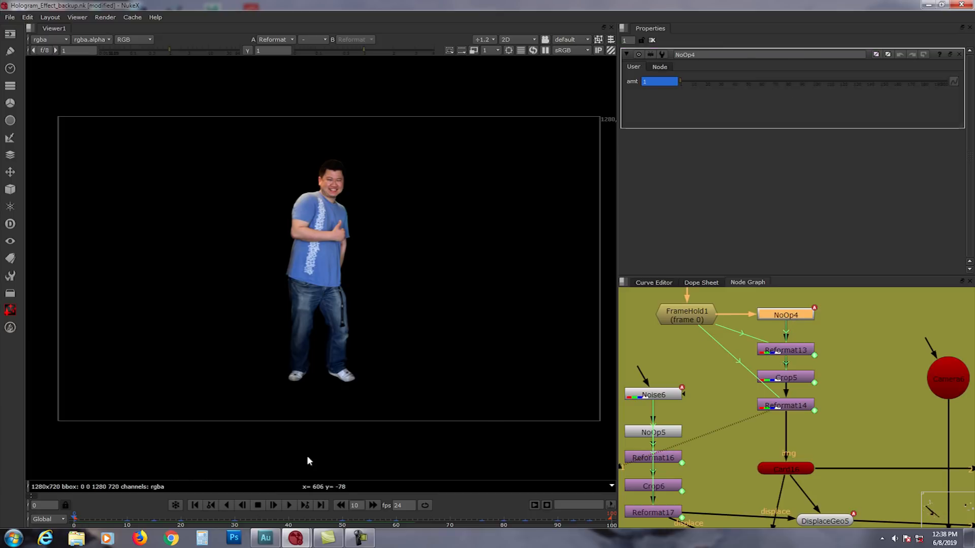
left_click(289, 505)
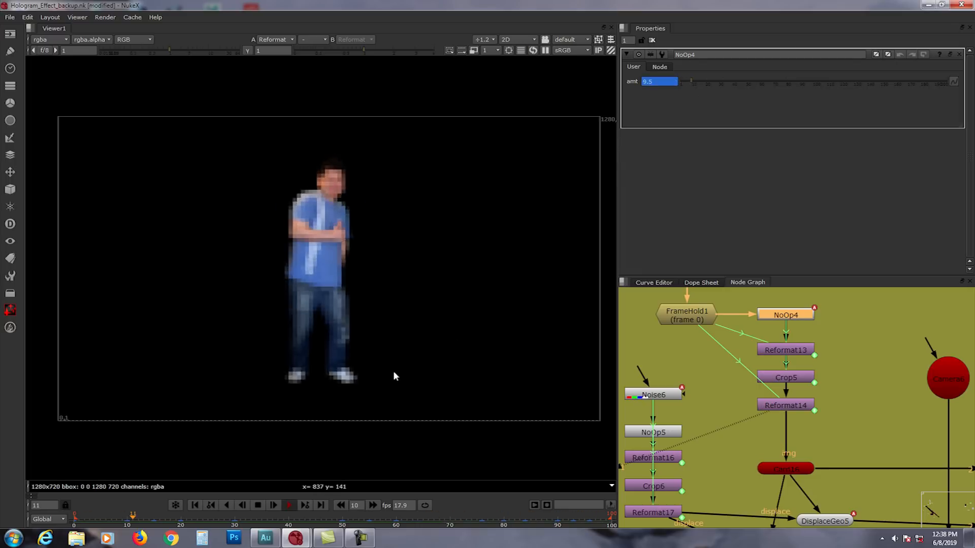
left_click(257, 503)
left_click(195, 505)
- Display the Card16 output in 3D and view the textured card closely from an angle
middle_click_drag(742, 425, 770, 398)
left_click(784, 412)
key("1")
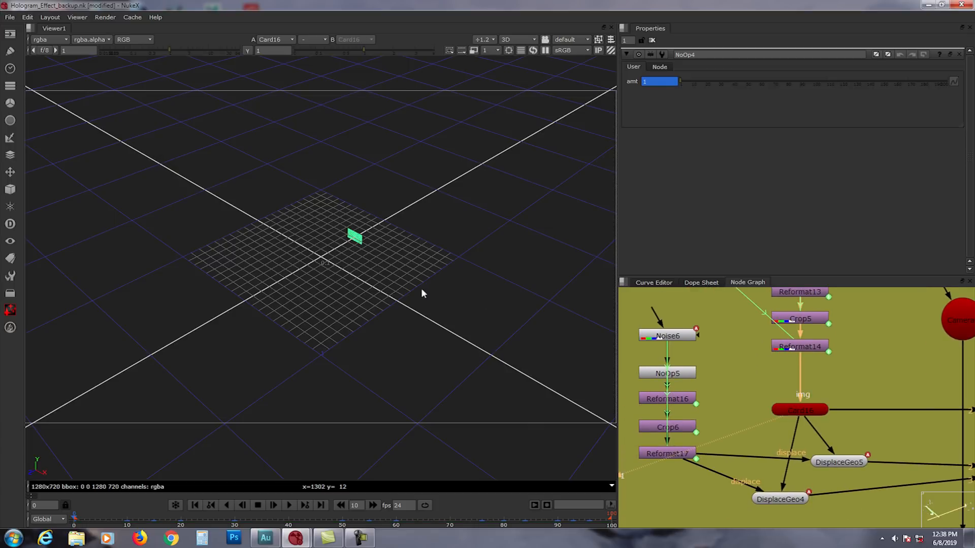
mouse_move(388, 278)
left_mouse_down("ctrl")
mouse_move(385, 267)
mouse_move(501, 277)
mouse_move(370, 278)
mouse_move(382, 261)
left_mouse_up("ctrl")
middle_click_drag(382, 261, 551, 264, "alt")
left_click_drag(551, 264, 425, 252, "alt")
middle_click_drag(443, 252, 409, 261, "alt")
middle_click_drag(772, 410, 775, 387)
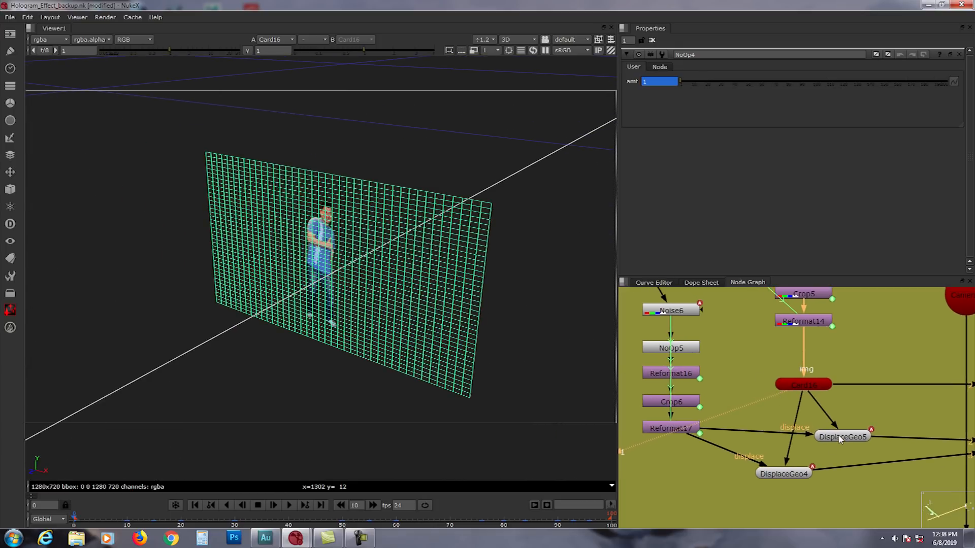
- Switch the viewer to 2D and display the output of Reformat17 below Crop6
middle_click_drag(671, 432, 713, 447)
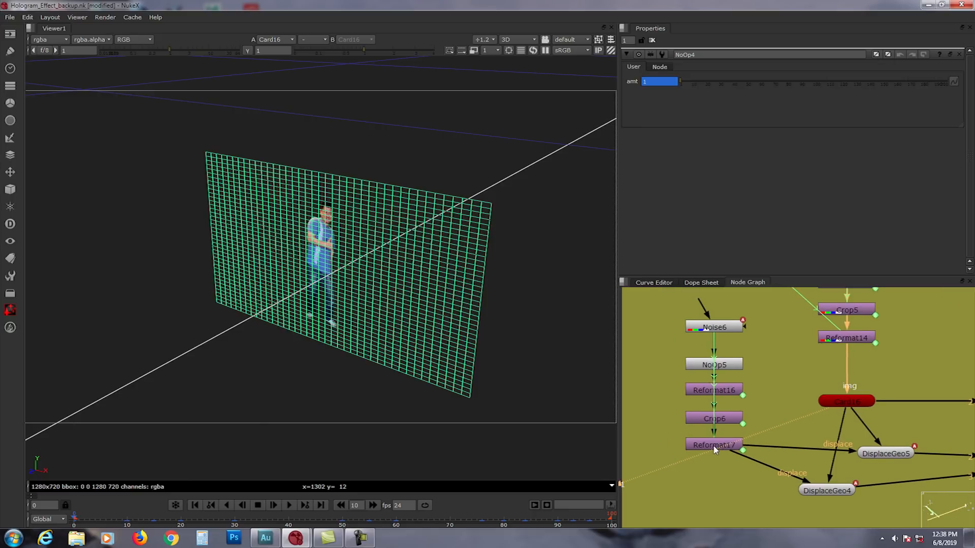
left_click(514, 40)
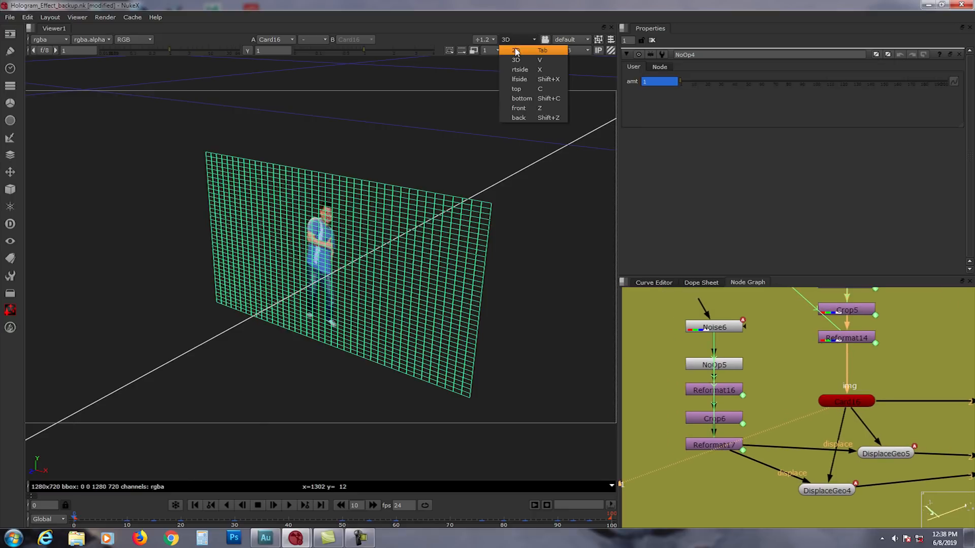
left_click(515, 48)
middle_click_drag(698, 404, 721, 393)
left_click(727, 438)
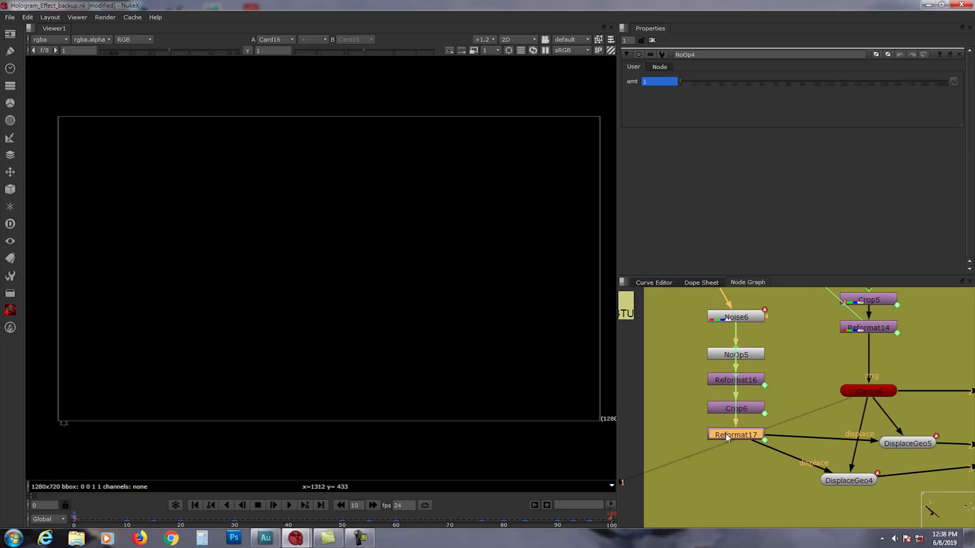
key("1")
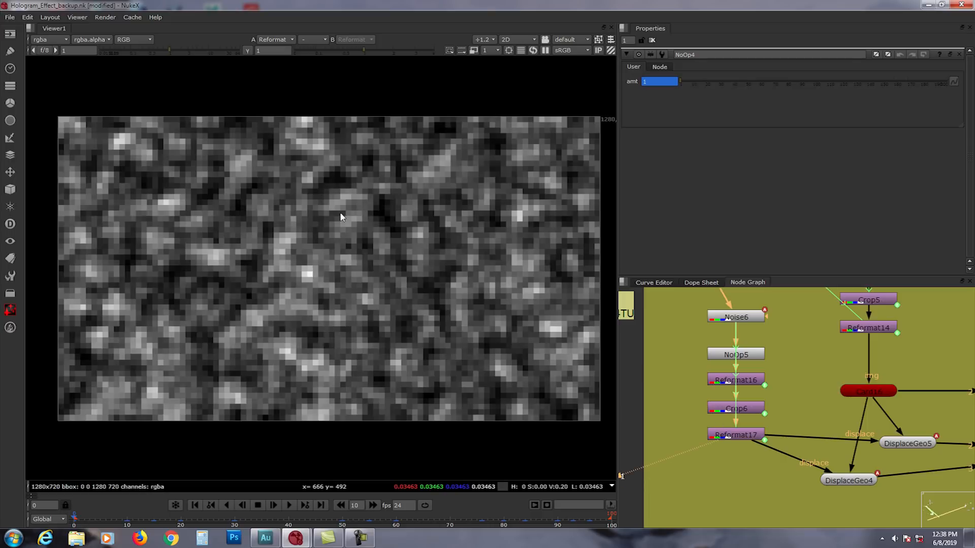
- Play the timeline to watch the pixelated noise change, stop it, and return to the first frame
left_click(291, 503)
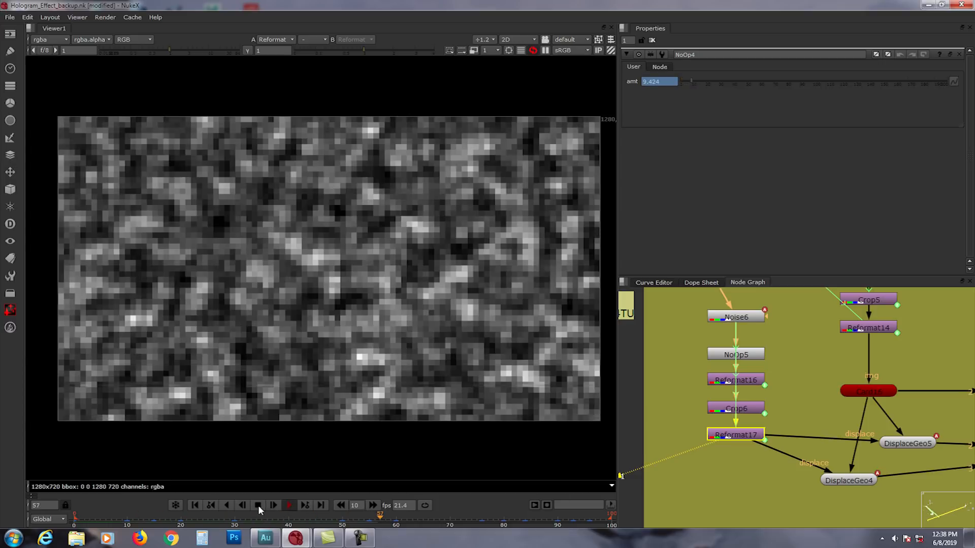
left_click(258, 505)
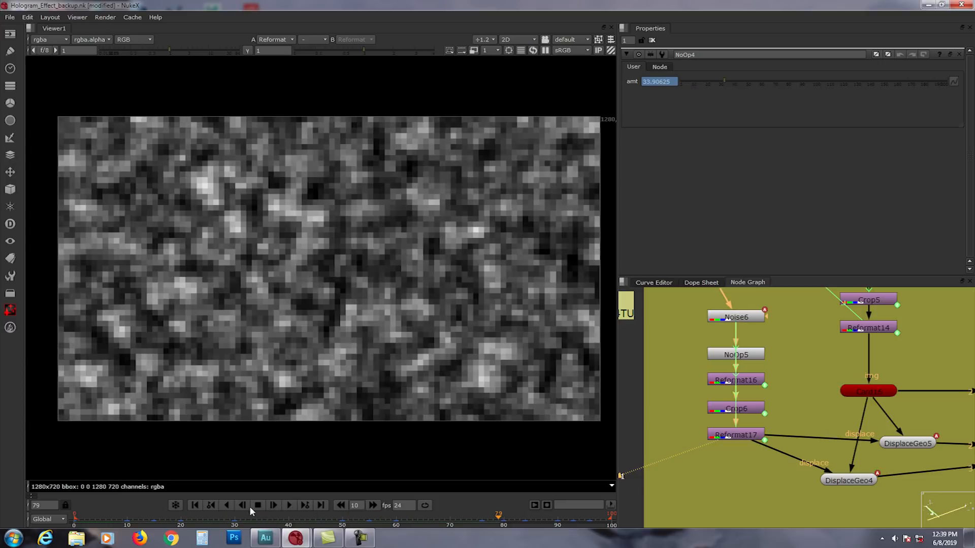
left_click(195, 505)
middle_click_drag(810, 405, 766, 407)
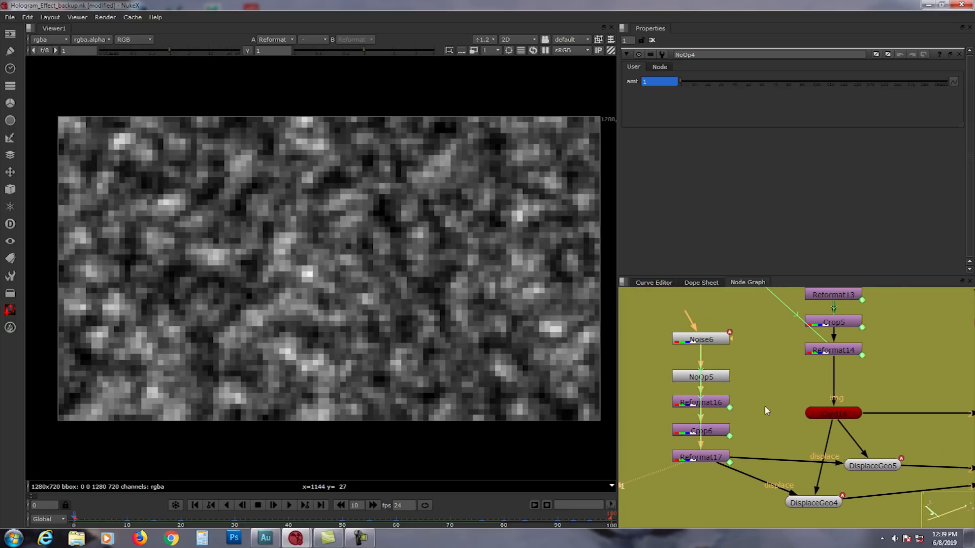
- Open the Noise6 node's properties and examine its z value alongside the node chain below it
double_click(699, 347)
left_click(671, 168)
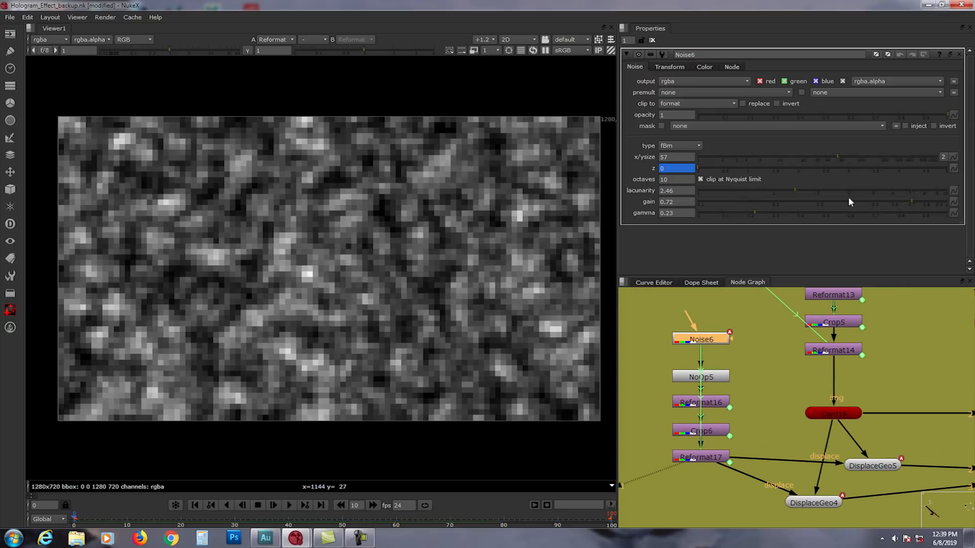
middle_click_drag(727, 375, 749, 377)
left_click(674, 364)
middle_click_drag(789, 335, 775, 375)
middle_click_drag(760, 438, 771, 417)
middle_click_drag(746, 371, 761, 392)
- Move the Noise6 node slightly to the left of NoOp5 to separate the expression links running to the nodes below
left_click_drag(752, 384, 717, 382)
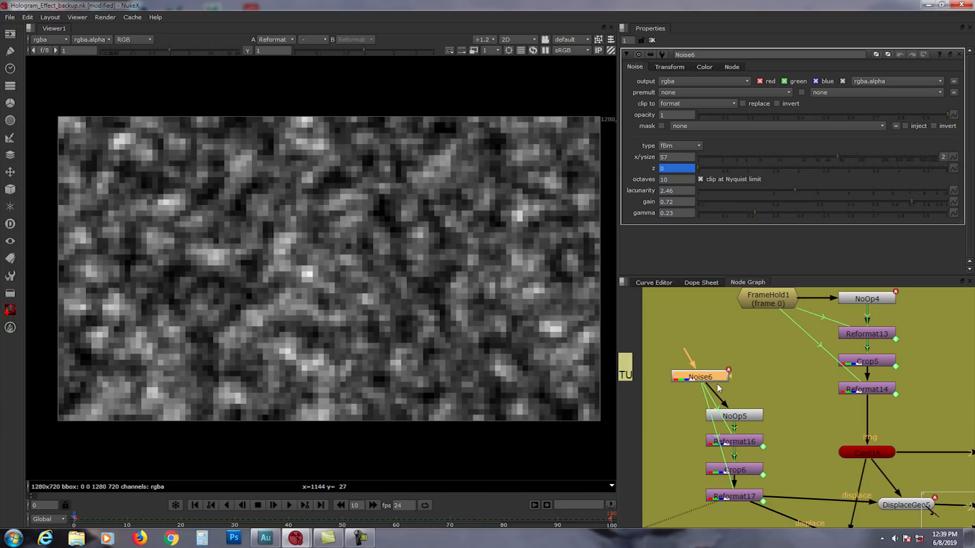
middle_click_drag(735, 399, 729, 348)
left_click_drag(710, 326, 718, 327)
left_click(806, 372)
- Display the DisplaceGeo5 output and compare it with the Card16 output, ending on the displaced geometry
middle_click_drag(865, 441, 780, 396)
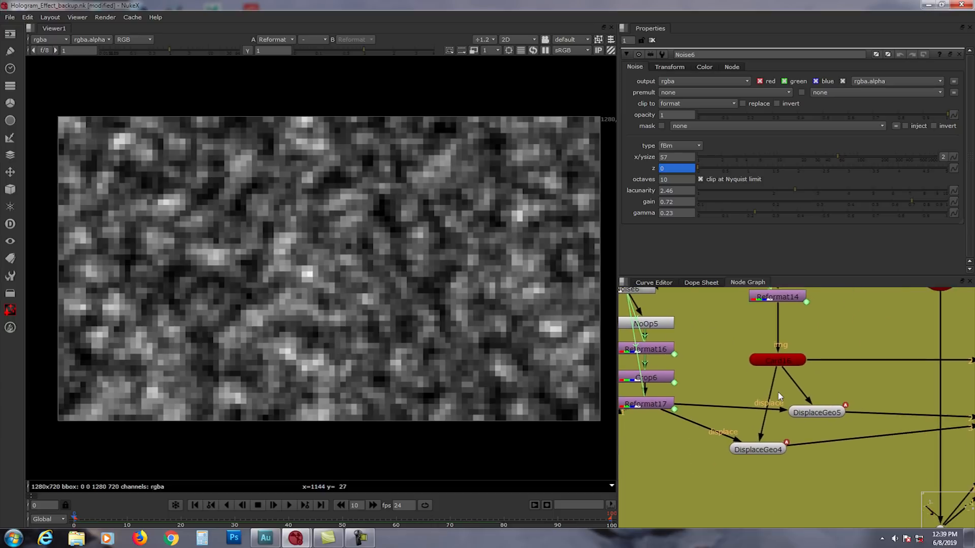
left_click(816, 413)
key("1")
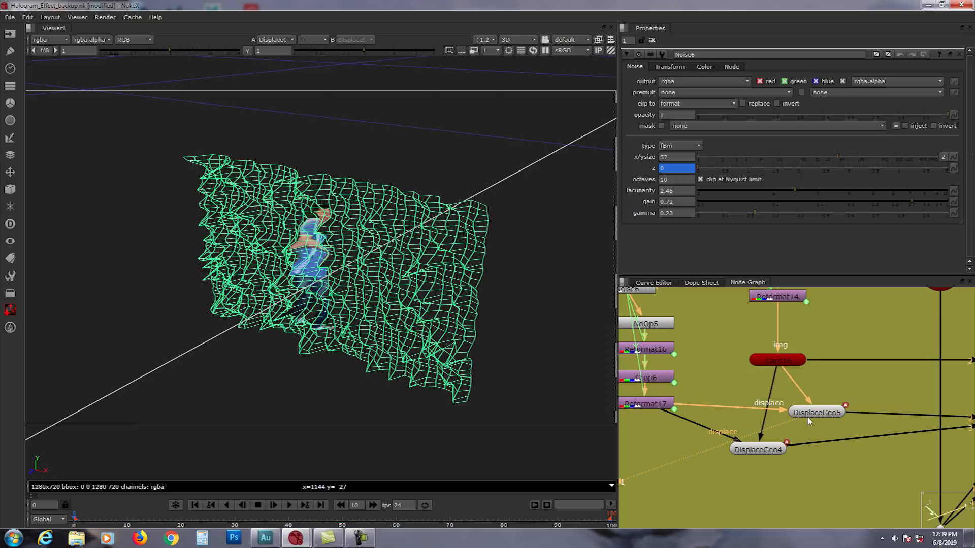
left_click(784, 363)
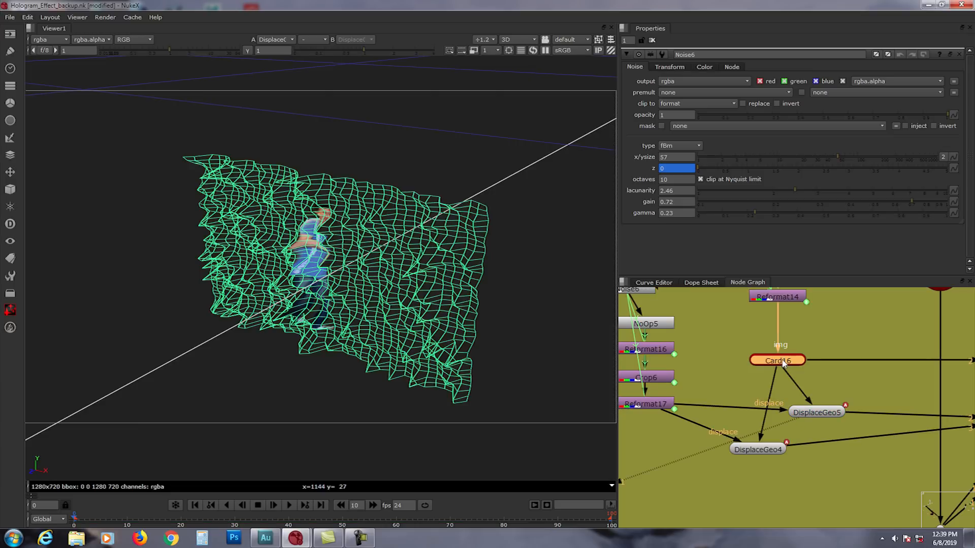
key("1")
key("ctrl+z")
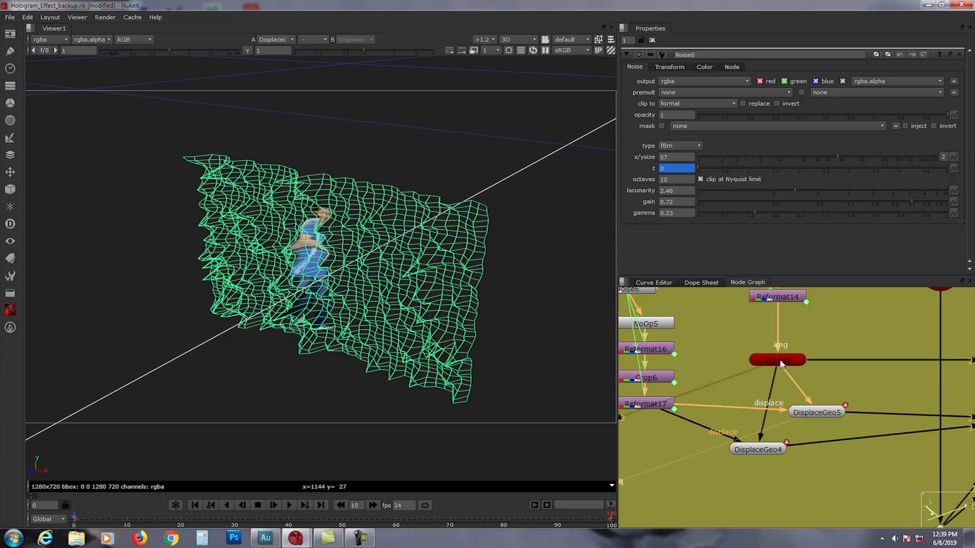
- Open DisplaceGeo5's properties and step through frames 14 to 16 to examine the animated x offset
double_click(802, 413)
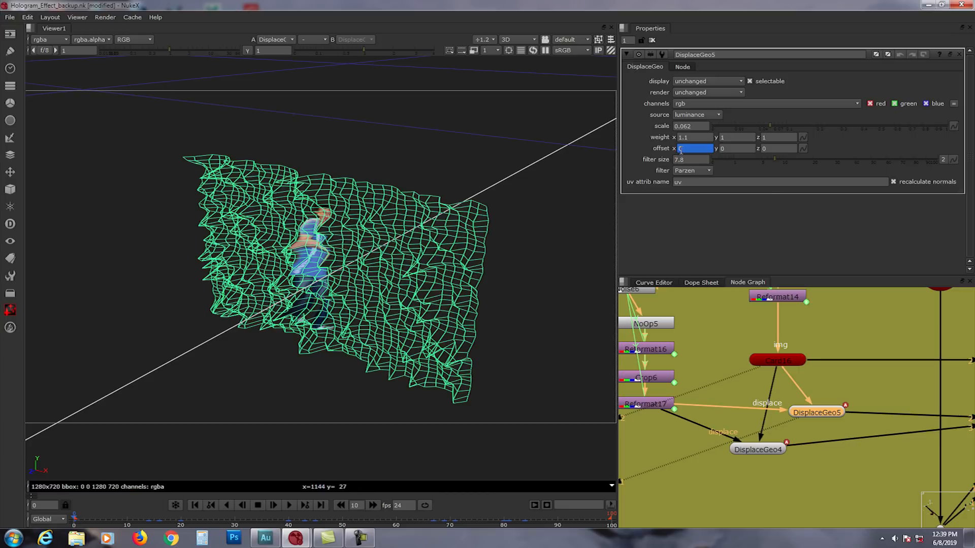
left_click(150, 520)
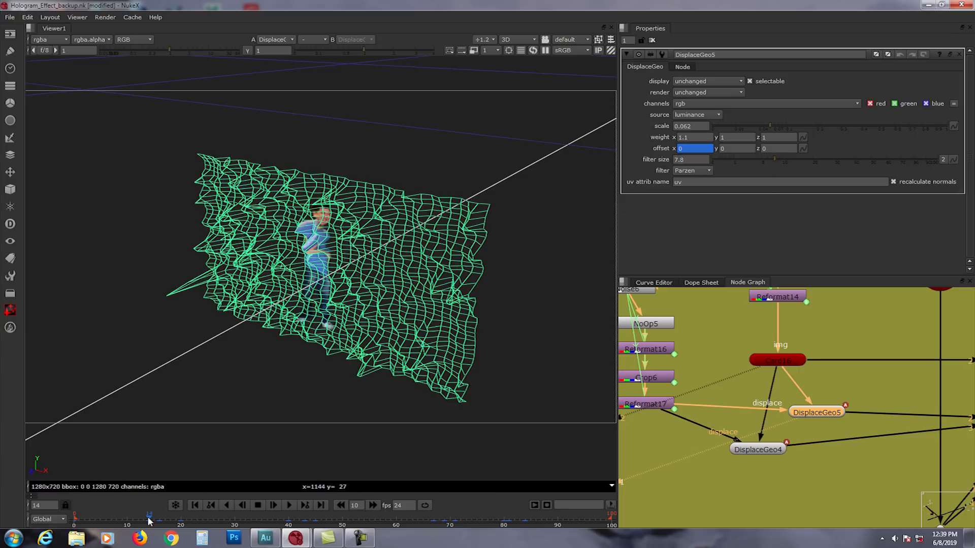
left_click(158, 523)
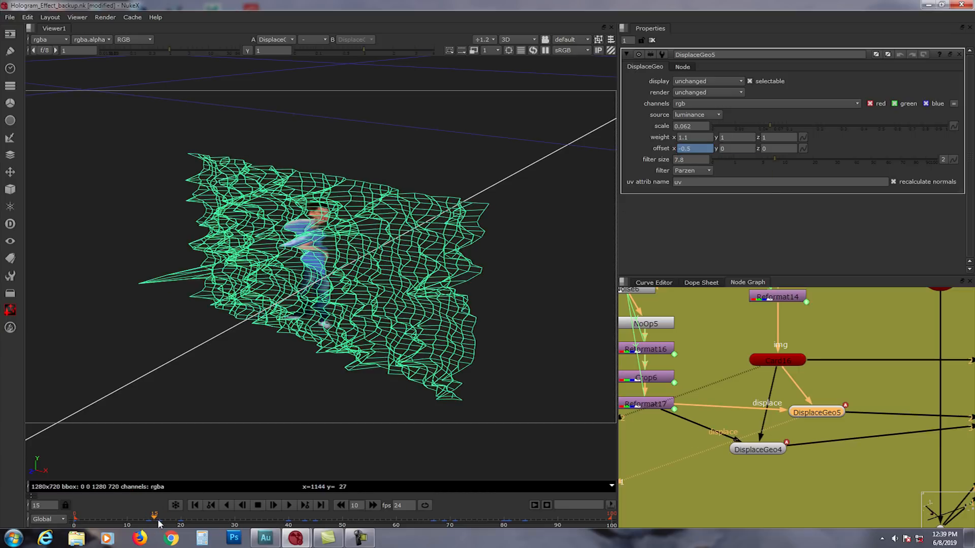
left_click(159, 523)
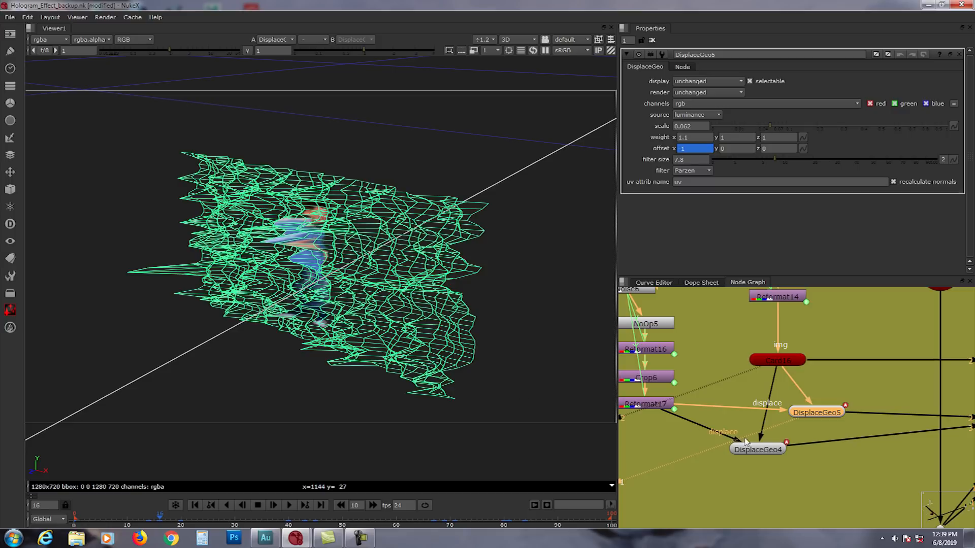
- Open the properties of DisplaceGeo4 and DisplaceGeo5 in turn to compare their x offsets and displaced meshes
middle_click_drag(740, 460, 767, 457)
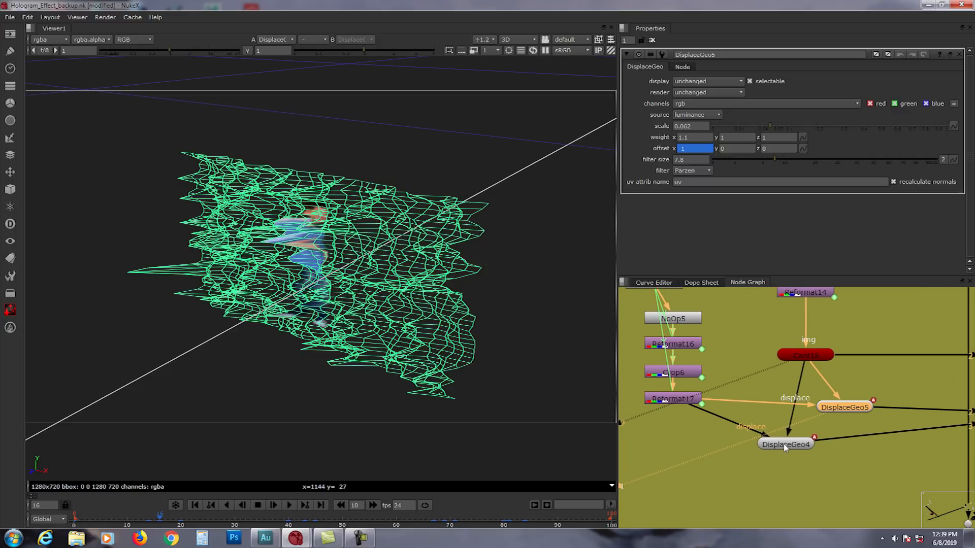
left_click(784, 446)
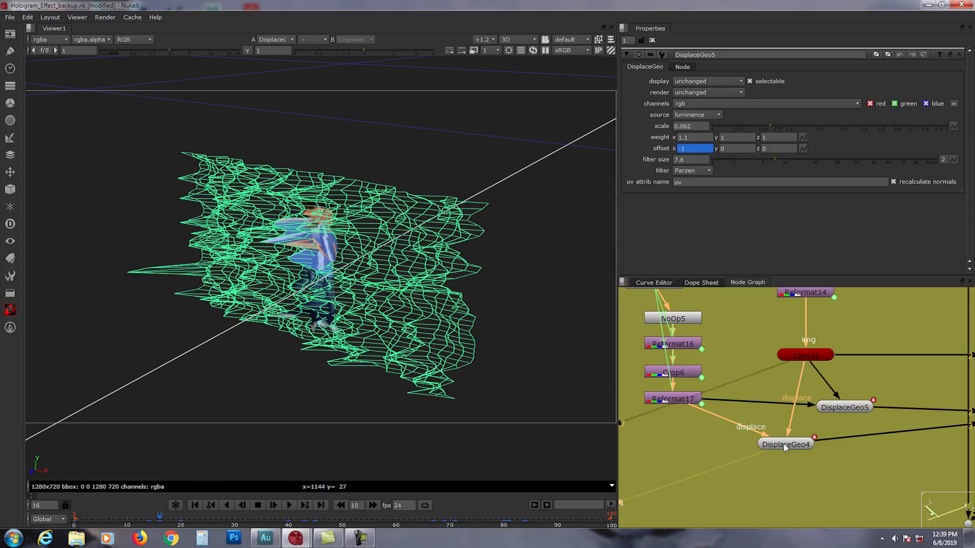
double_click(785, 446)
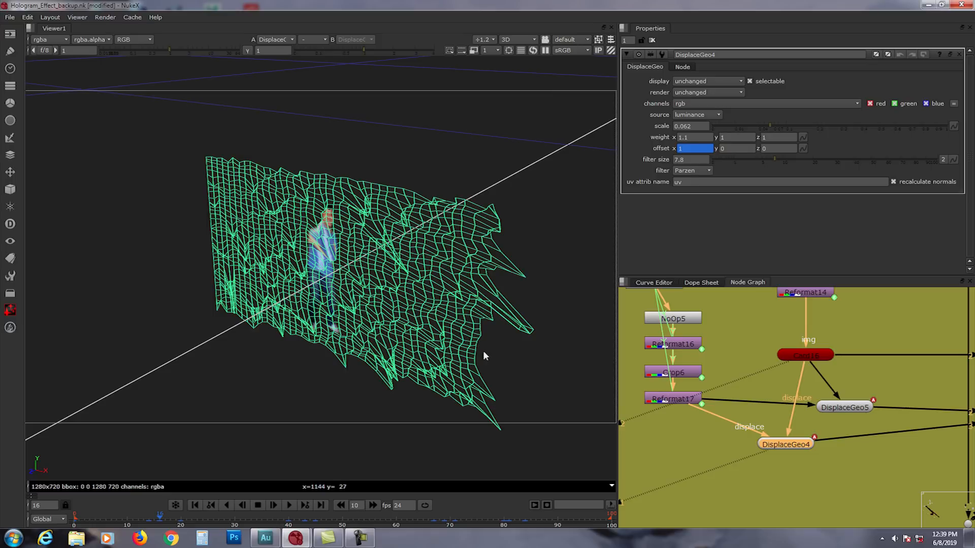
double_click(852, 411)
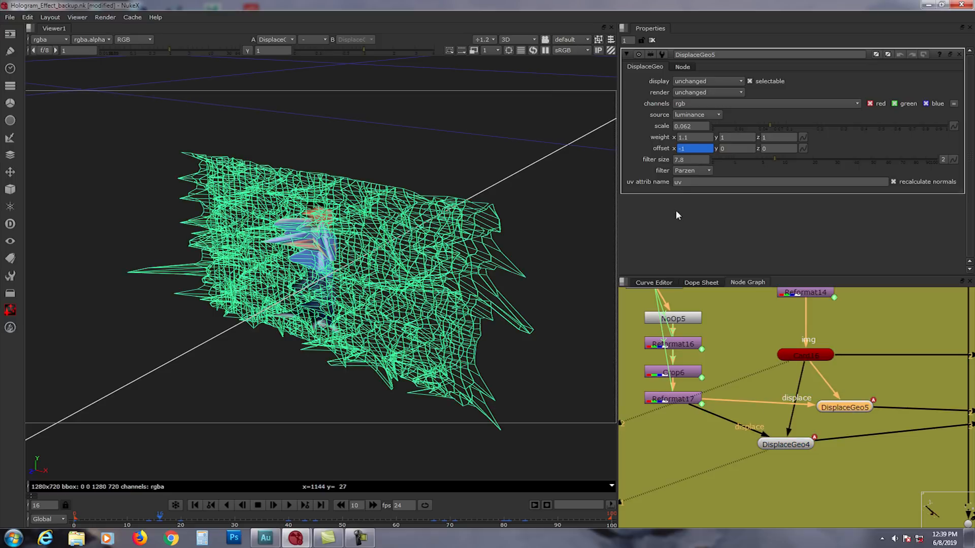
double_click(786, 445)
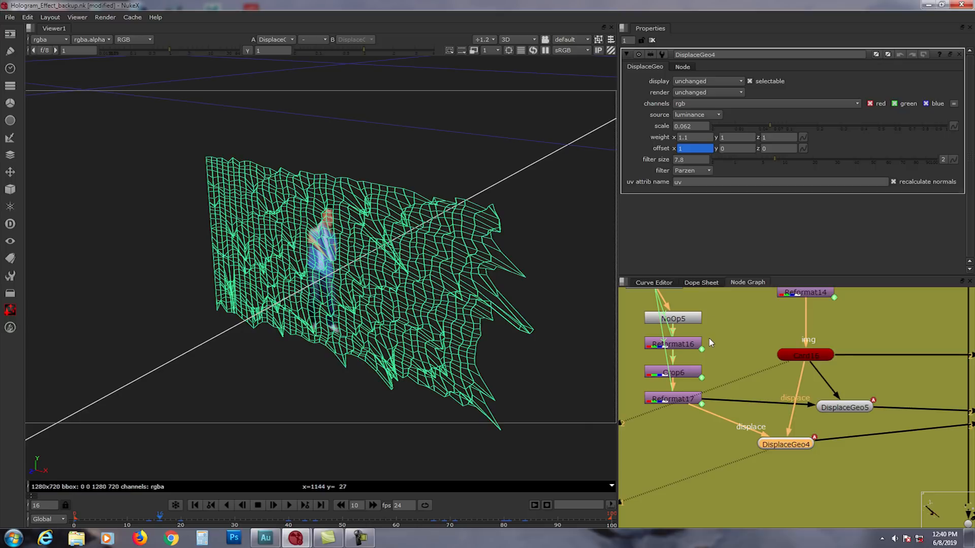
- Trace the DisplaceGeo4 and DisplaceGeo5 connections through Scene13 down to the ScanlineRender nodes
left_click_drag(756, 452, 768, 389)
middle_click_drag(768, 389, 664, 372)
scroll(746, 370, "down", 2)
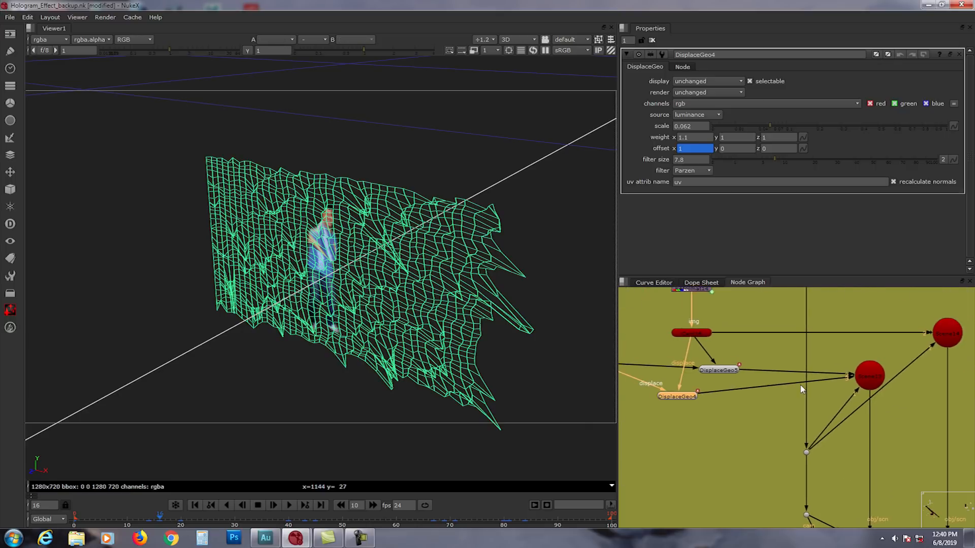
left_click(870, 376)
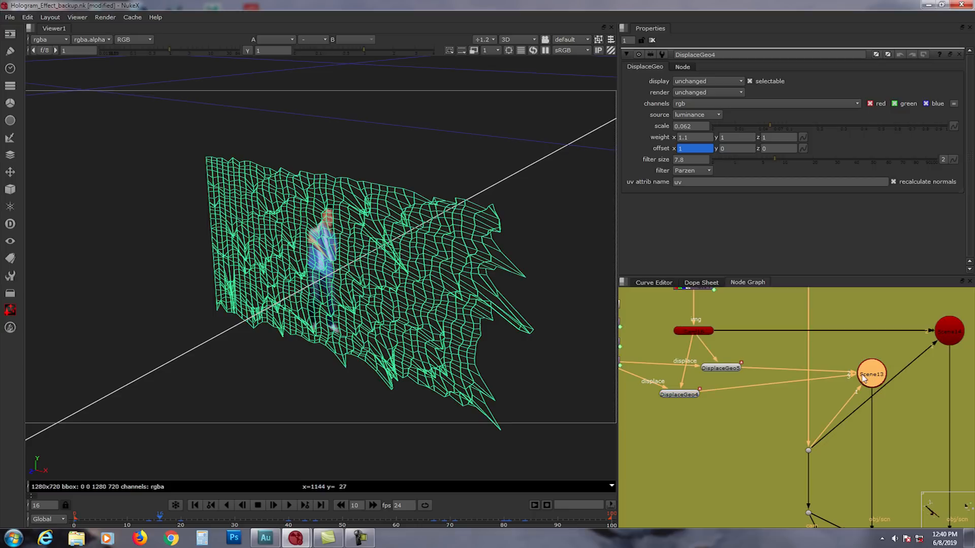
middle_click_drag(839, 427, 843, 363)
middle_click_drag(847, 444, 842, 388)
mouse_move(847, 508)
middle_mouse_down()
mouse_move(837, 426)
mouse_move(833, 508)
middle_mouse_up()
scroll(813, 436, "down", 3)
middle_click_drag(757, 381, 738, 386)
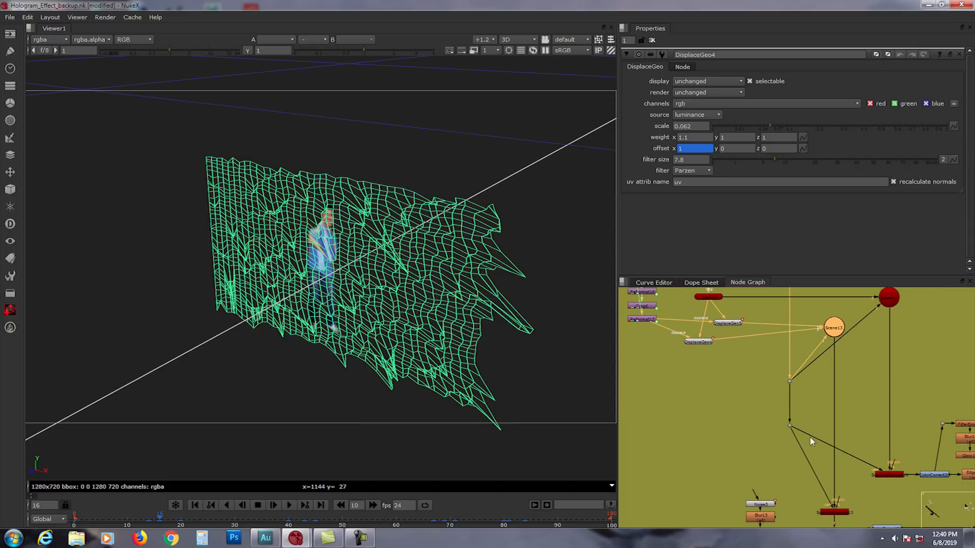
scroll(823, 432, "up", 2)
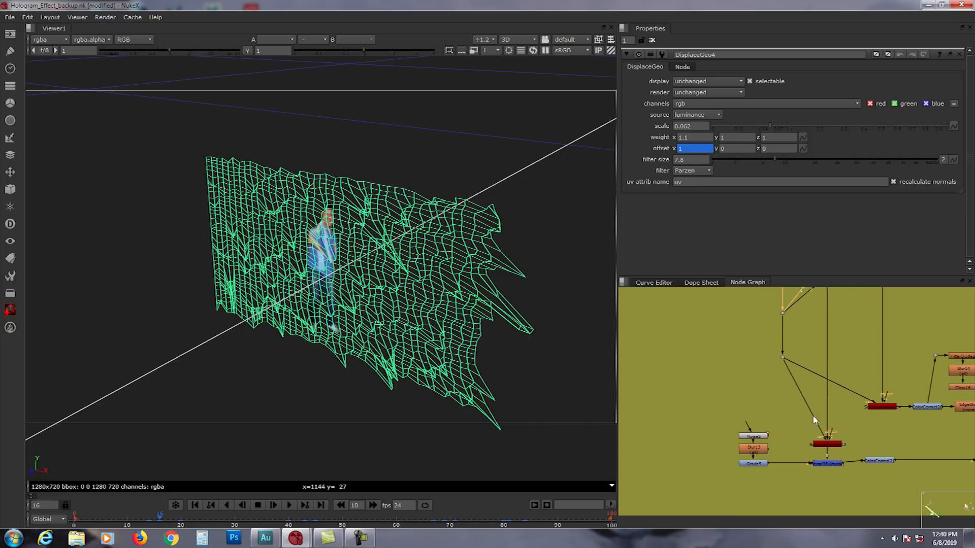
- Switch the viewer to 2D, display the ScanlineRender13 output, and scrub the timeline to review the distortion, ending on frame 14
left_click(518, 40)
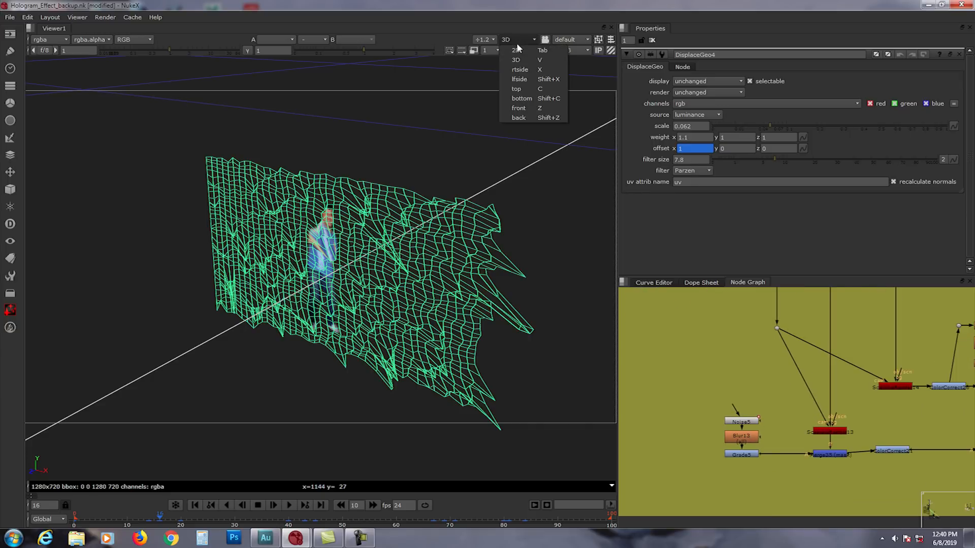
left_click(519, 65)
left_click(823, 433)
key("1")
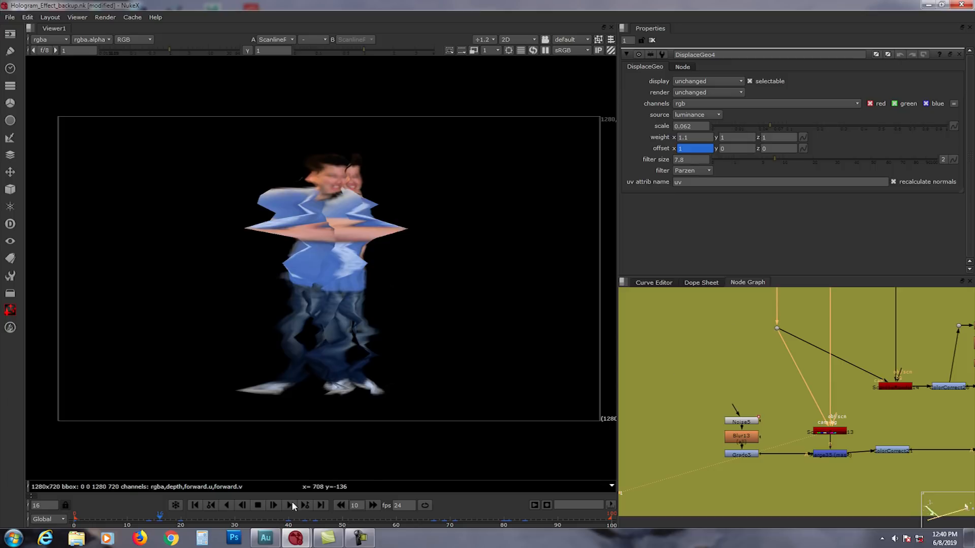
left_click_drag(141, 523, 181, 523)
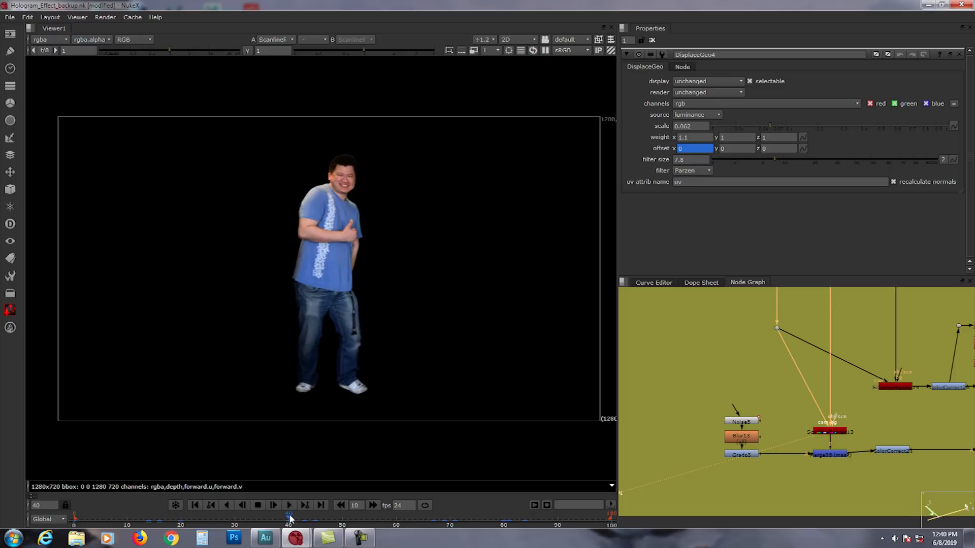
left_click(146, 518)
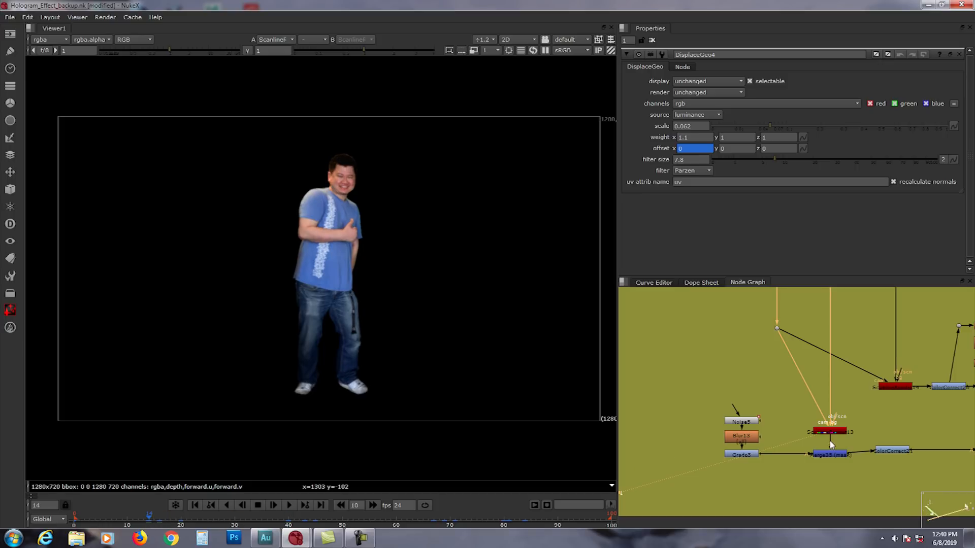
- Display the Noise5 output and examine the node's noise and transform settings
scroll(775, 437, "up", 3)
middle_click_drag(755, 447, 797, 452)
left_click(762, 389)
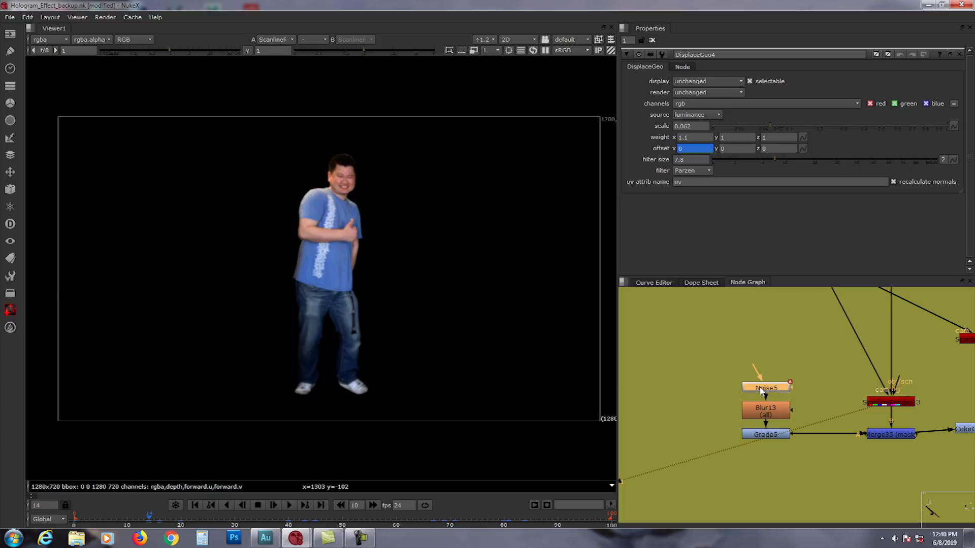
key("1")
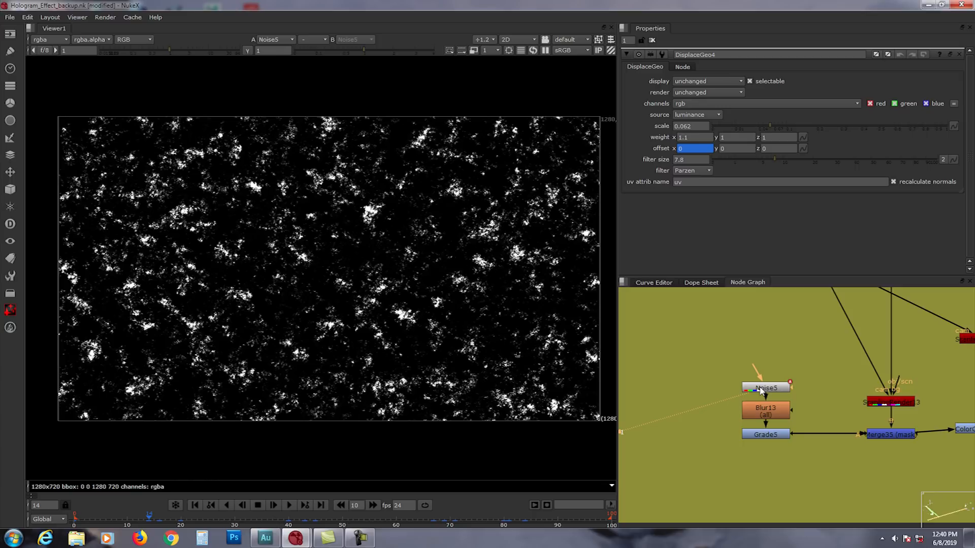
left_click(765, 413)
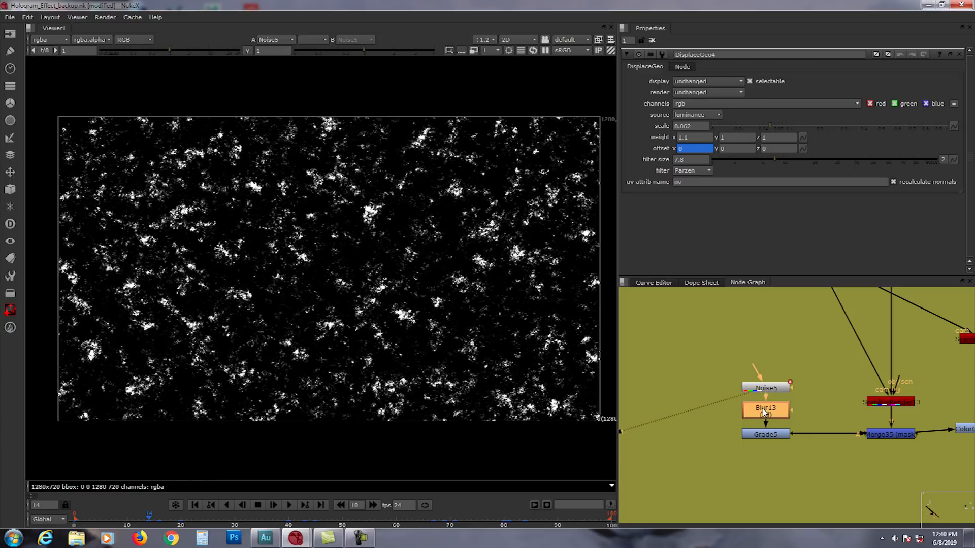
double_click(766, 388)
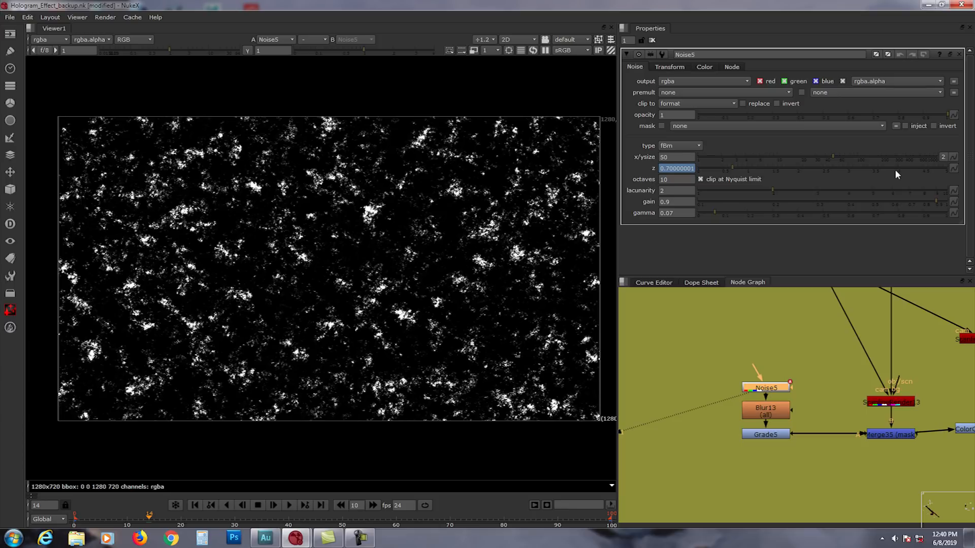
left_click(671, 67)
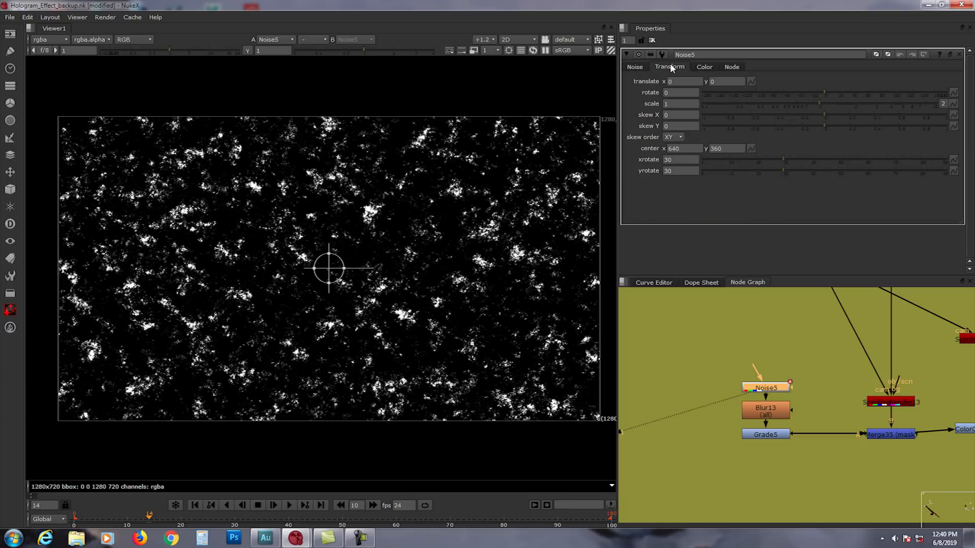
left_click(636, 67)
- Display the Blur13 output and open its properties to examine the separate width and height blur sizes
left_click(771, 410)
key("1")
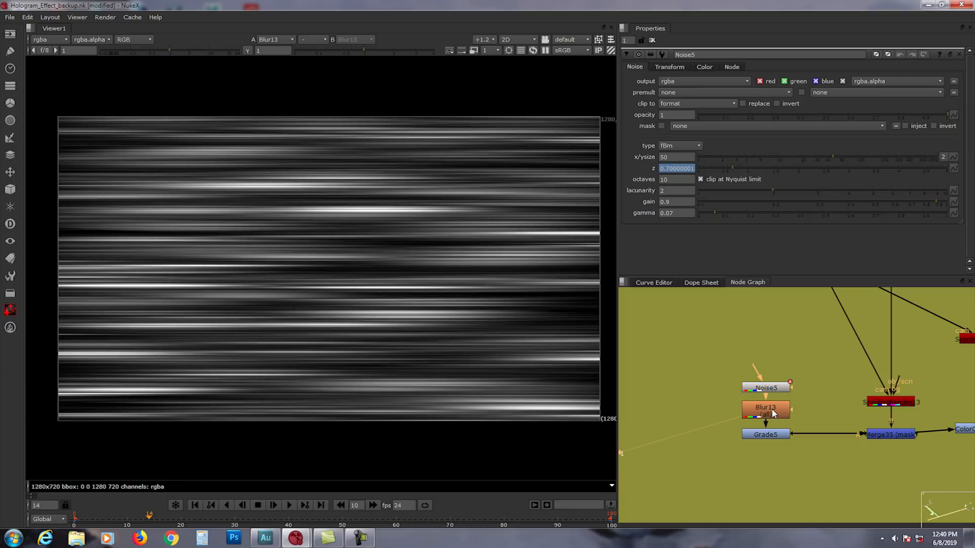
double_click(773, 414)
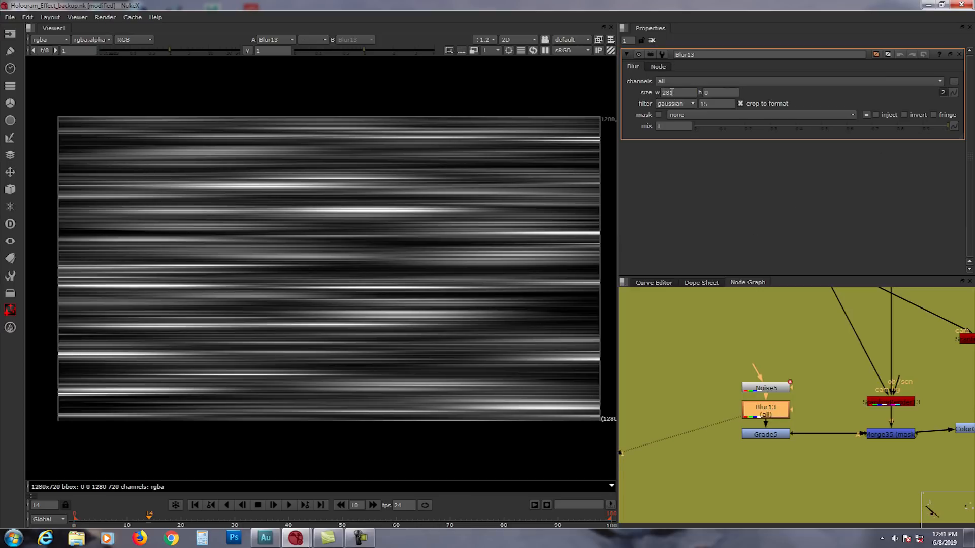
- Add an unconnected Blur node above and beside the Noise5 chain and split its size into width and height
left_click(688, 395)
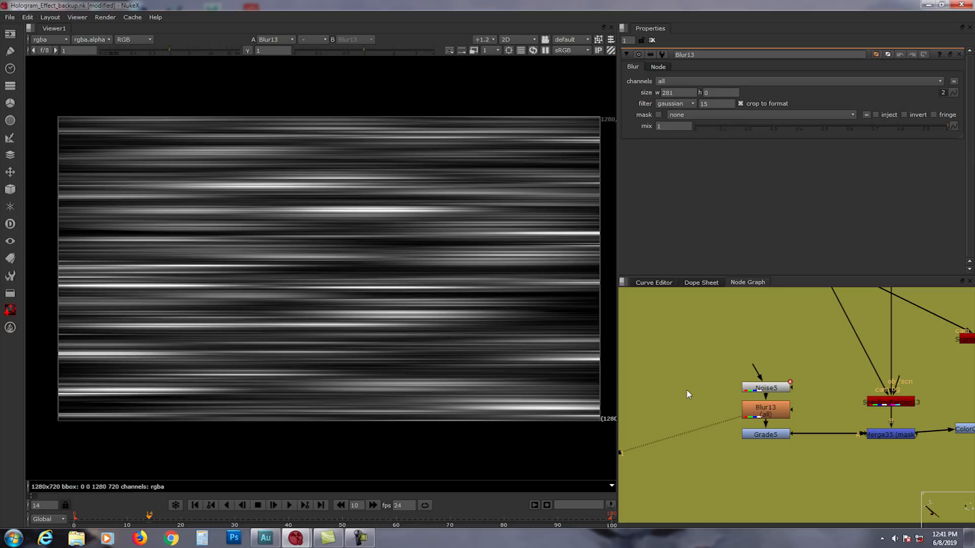
key("Tab")
type("blur")
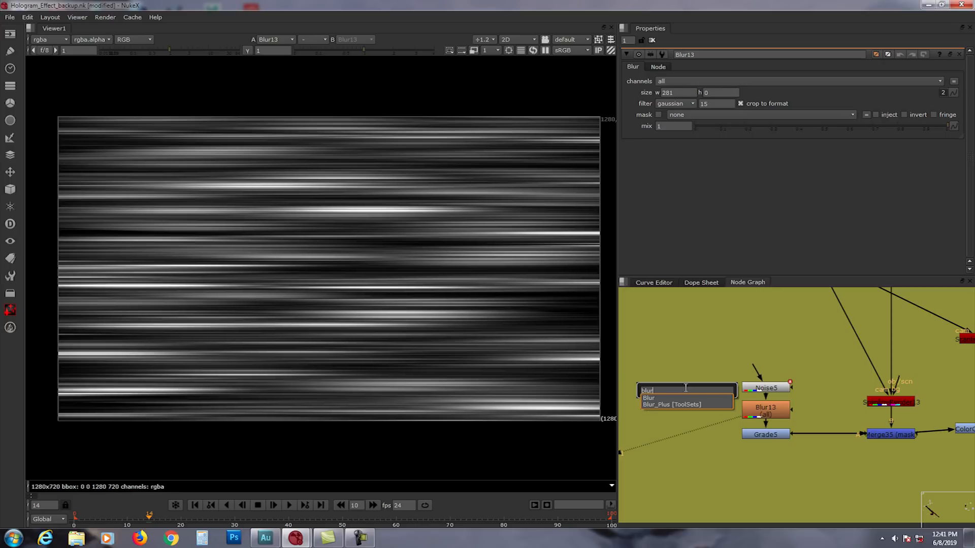
key("Return")
left_click_drag(686, 397, 689, 362)
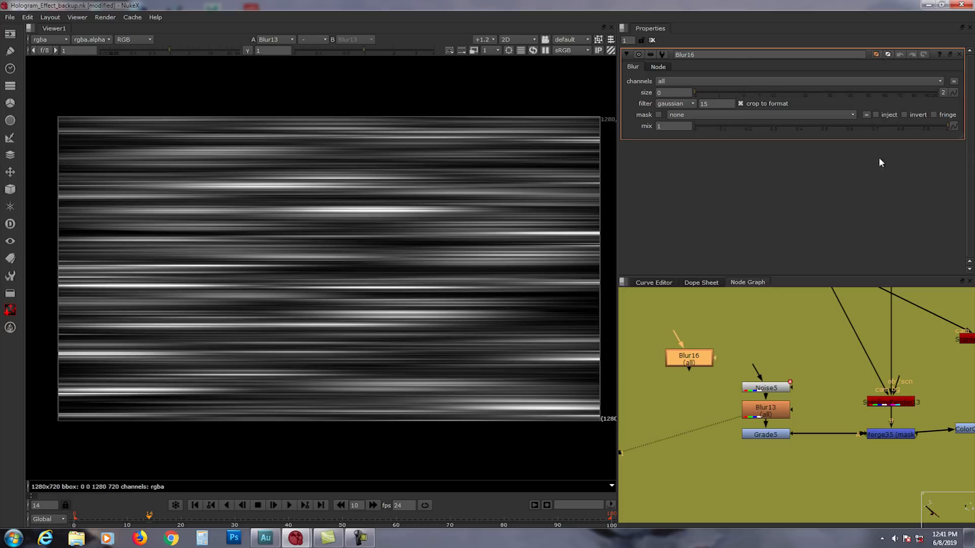
left_click(943, 93)
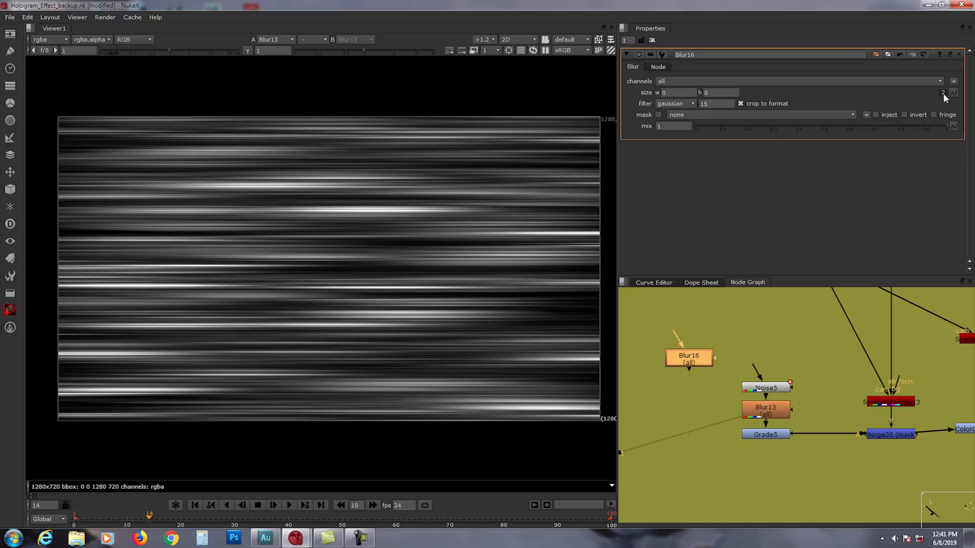
- Connect the new blur's input to Noise5, display it, and set its size width to 200
left_click(671, 94)
left_click_drag(676, 336, 760, 383)
key("1")
left_click_drag(688, 364, 690, 360)
double_click(665, 93)
type("0")
key("Return")
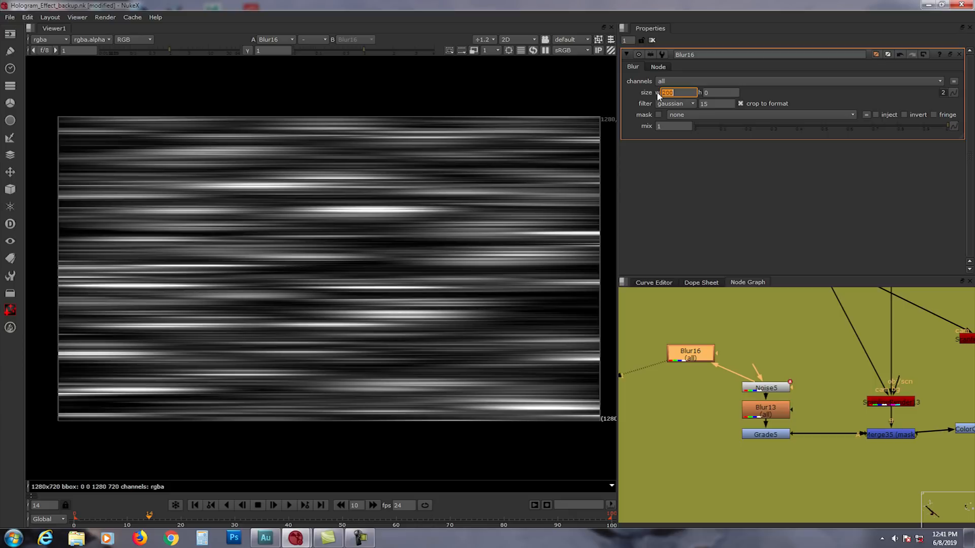
- Delete the demonstration blur node connected to Noise5
left_click(681, 419)
left_click(689, 356)
key("1")
key("Delete")
- Display the Blur13 and Grade5 outputs, and open Grade5's properties to examine its blackpoint and whitepoint
left_click(765, 411)
key("1")
left_click(765, 435)
key("1")
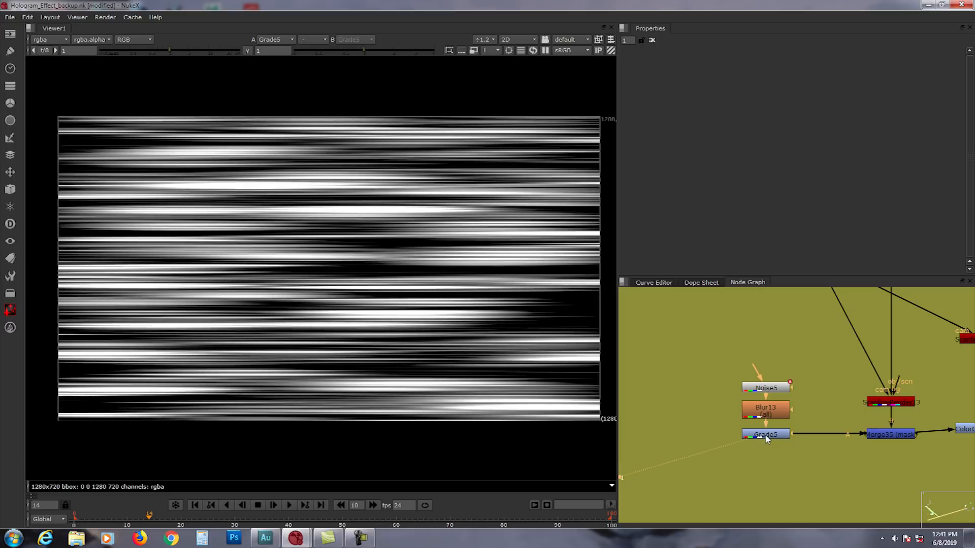
double_click(767, 435)
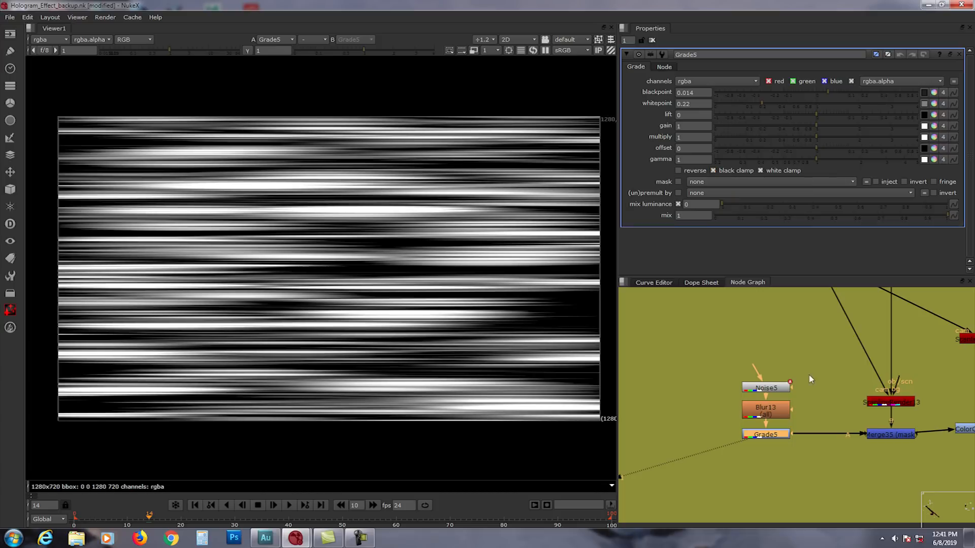
middle_click_drag(826, 411, 760, 398)
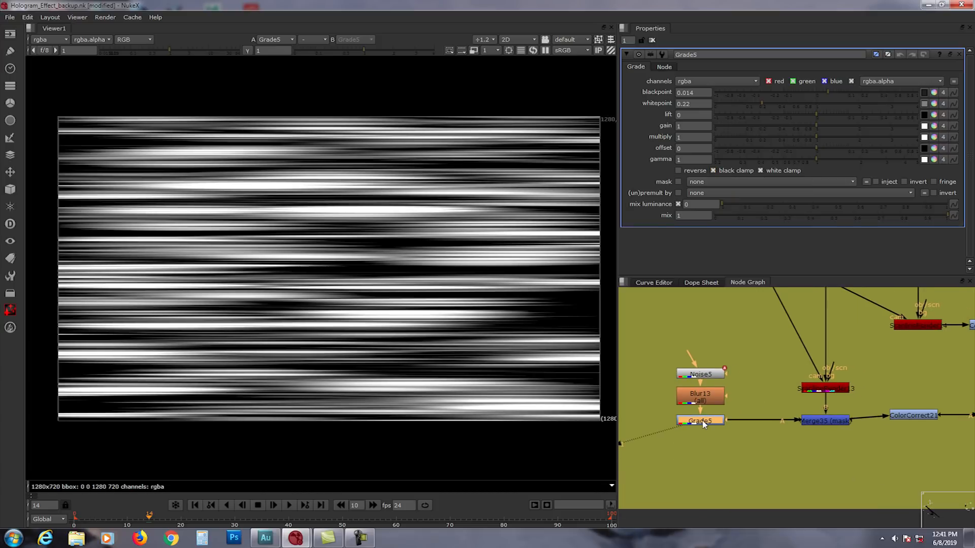
- Toggle the viewer between RGB and alpha on the Grade5 output to compare the streaked noise in both channels
left_click(661, 407)
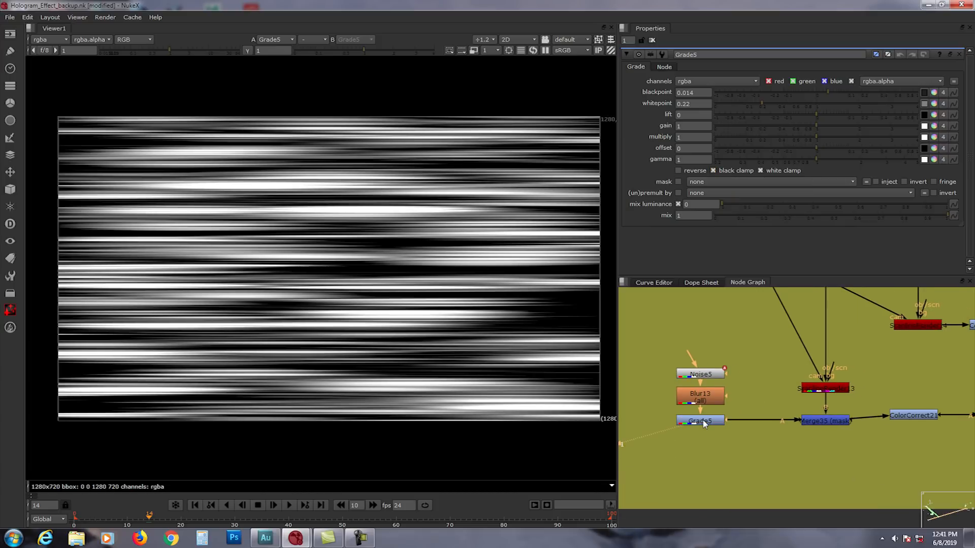
middle_click_drag(421, 309, 412, 312)
key("a")
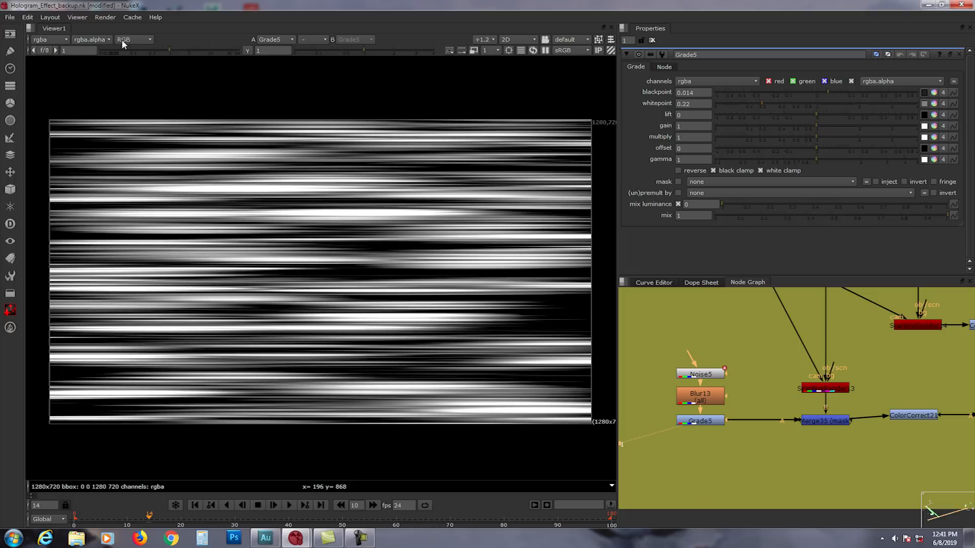
key("a")
middle_click_drag(318, 290, 321, 281)
key("a")
key("a")
key("a")
key("a")
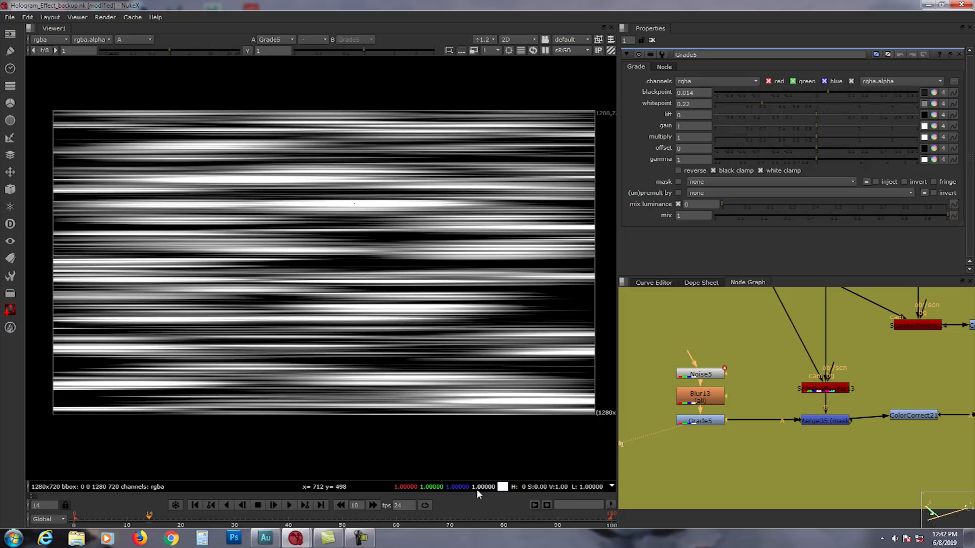
middle_click_drag(386, 286, 396, 283)
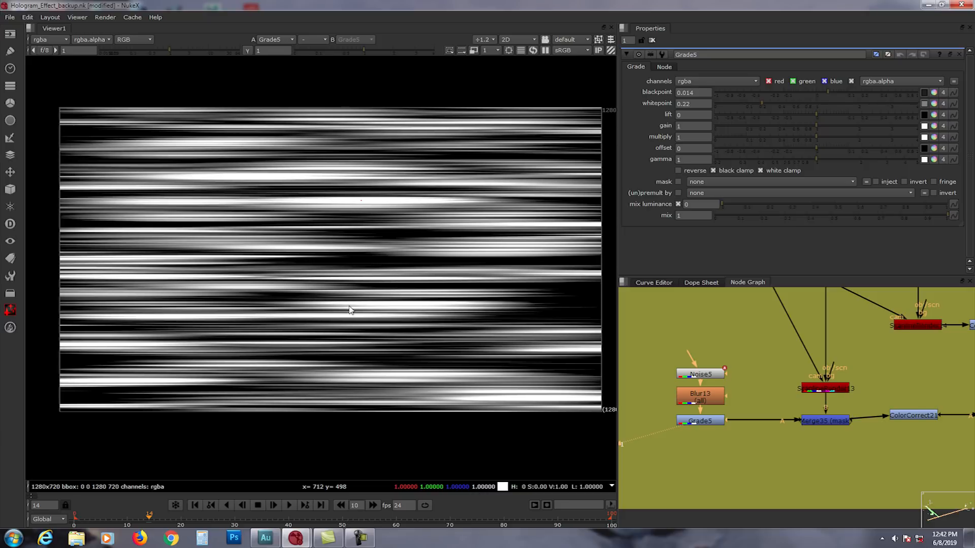
middle_click_drag(351, 303, 372, 278)
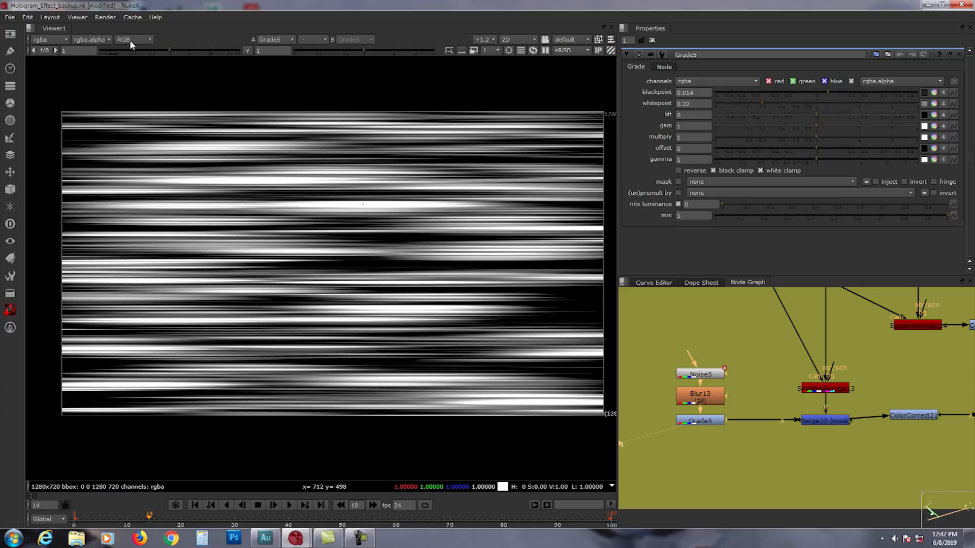
- Display the output of the ScanlineRender13 node feeding the mask merge
middle_click_drag(708, 421, 724, 412)
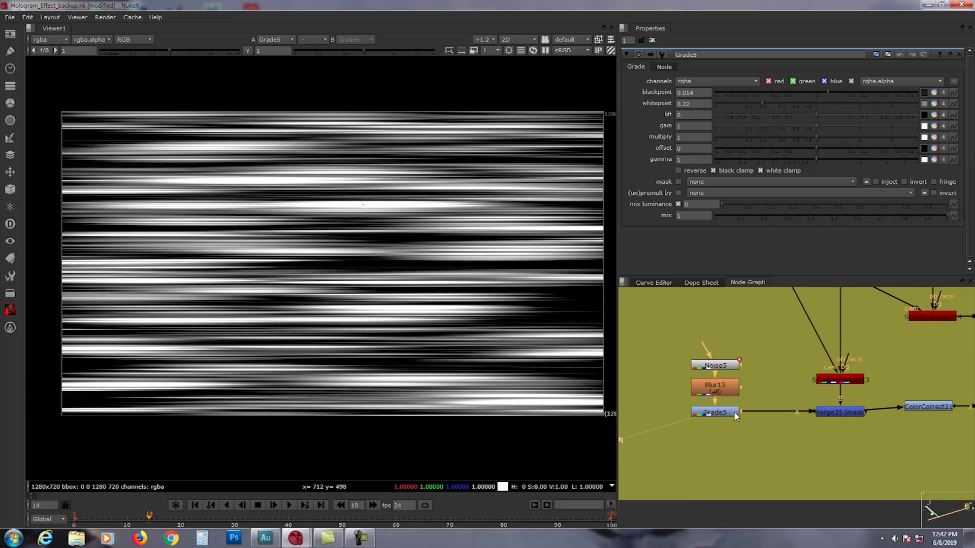
left_click(843, 382)
key("1")
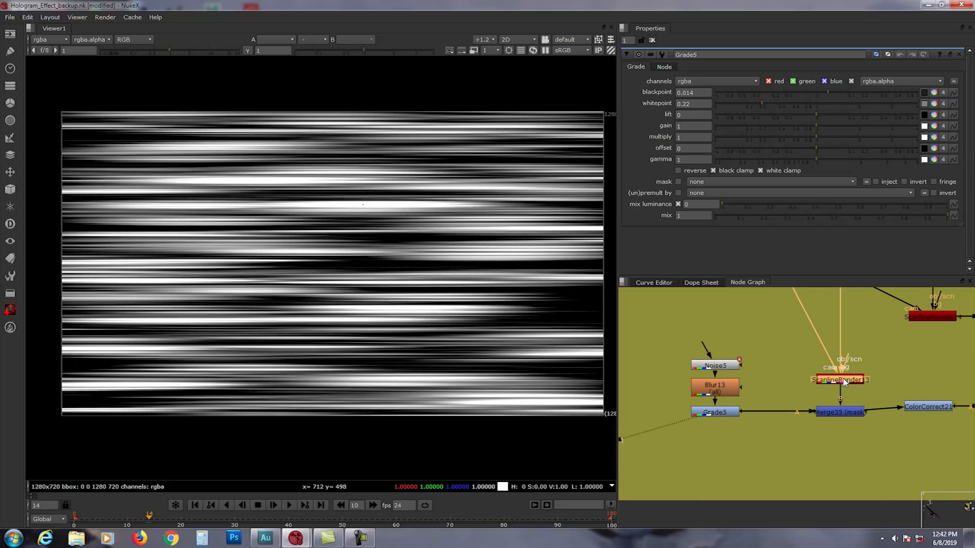
- Alternate the viewer between the Merge35 mask output and ScanlineRender13 to compare the figure with and without the noise mask
left_click(838, 414)
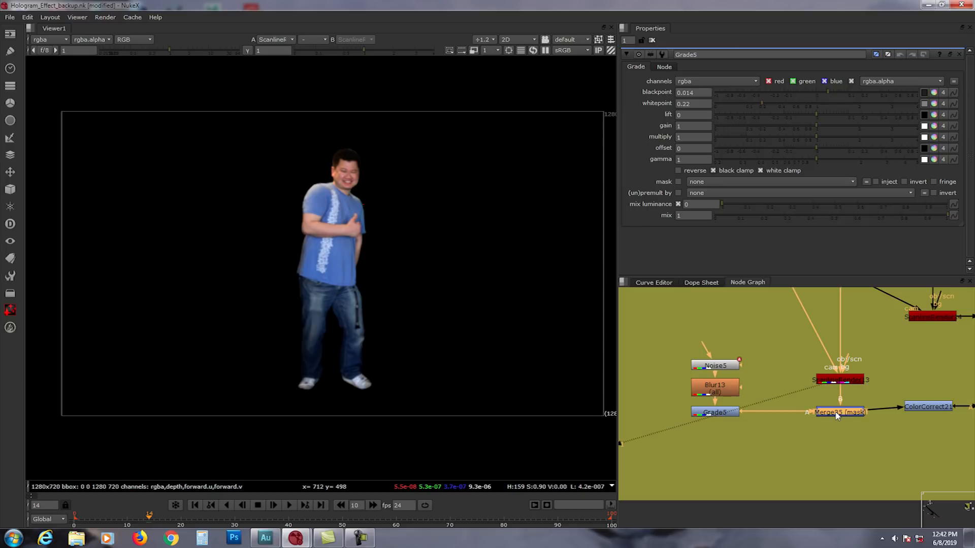
key("1")
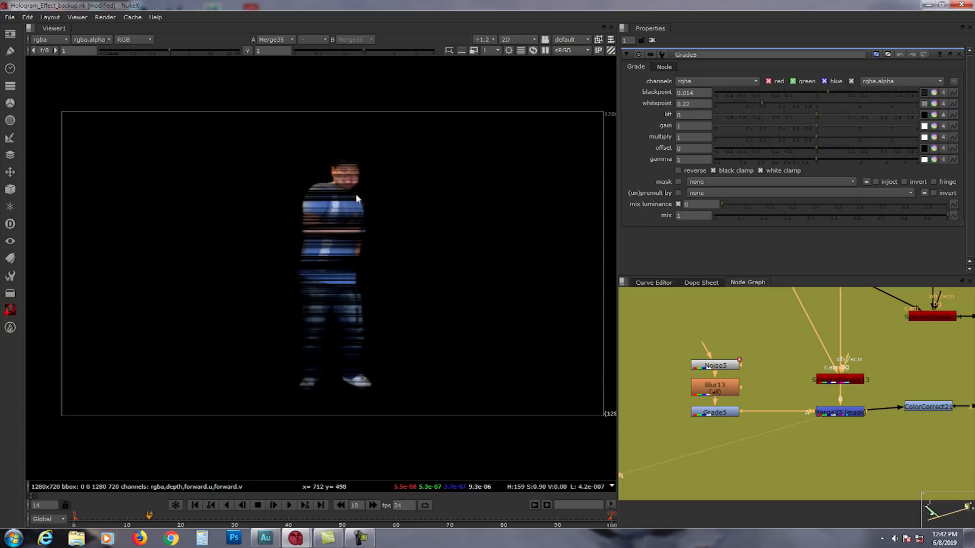
left_click(839, 381)
key("1")
left_click(837, 415)
key("1")
- Display the output of ColorCorrect21 to examine the tint applied to the masked figure
middle_click_drag(887, 428, 781, 459)
left_click(815, 442)
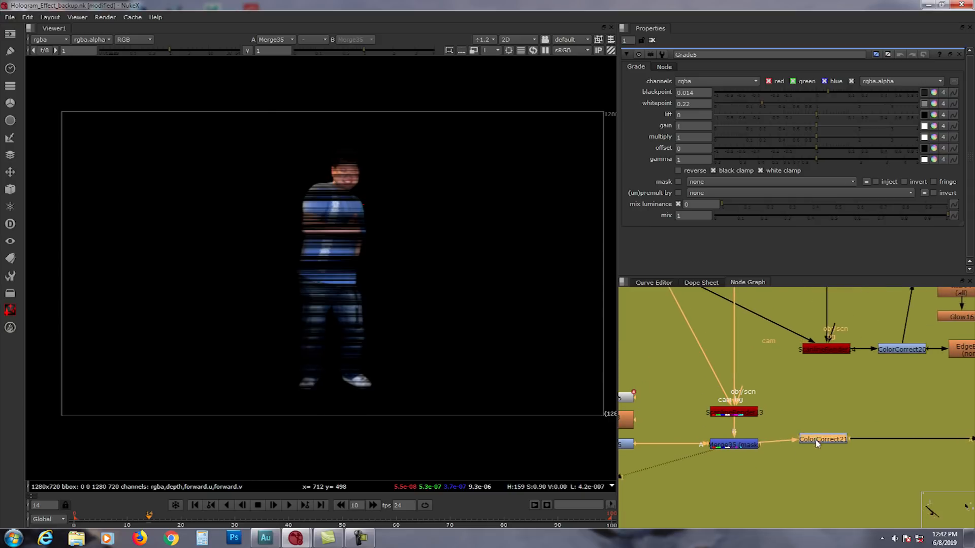
key("1")
middle_click_drag(828, 439, 853, 461)
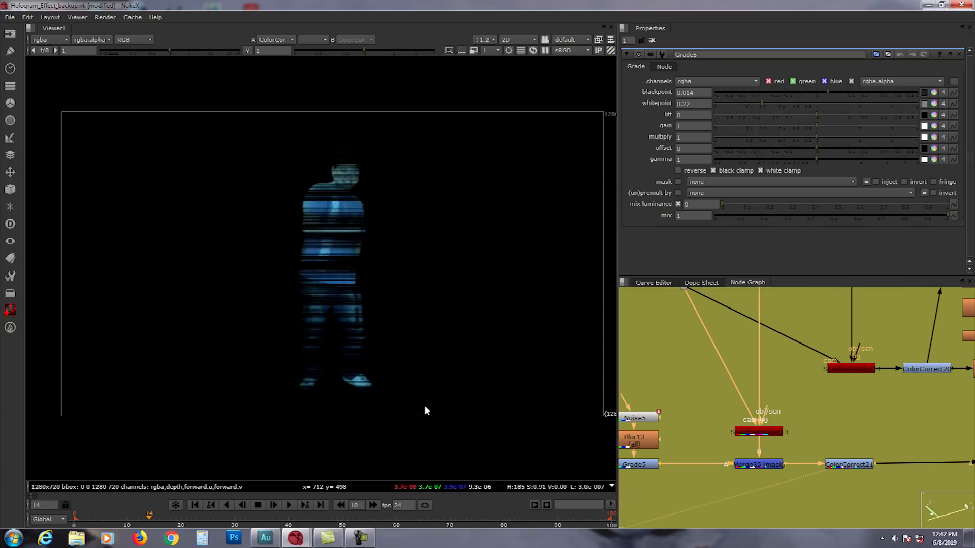
- Display the Defocus1 output of the spaceship background branch
scroll(824, 430, "down", 3)
scroll(812, 422, "down", 3)
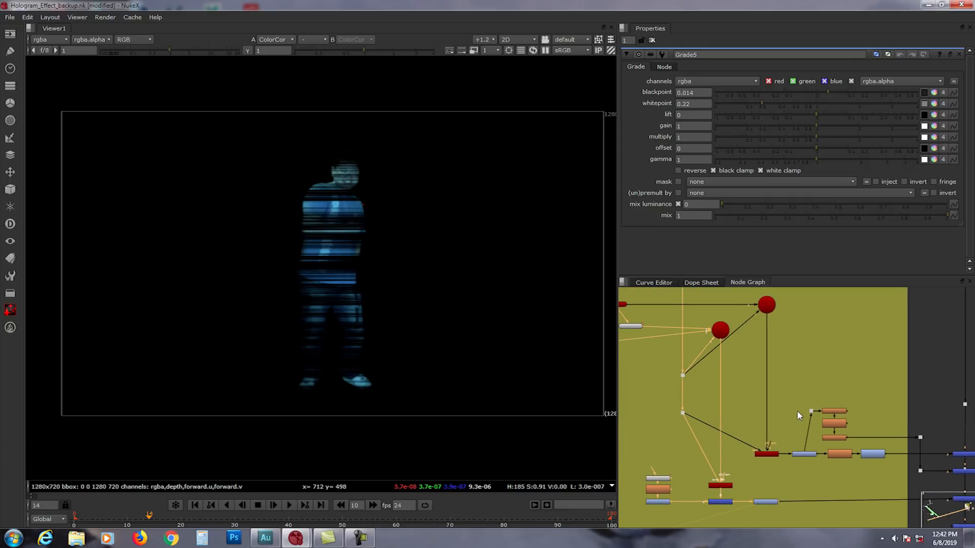
scroll(828, 363, "up", 5)
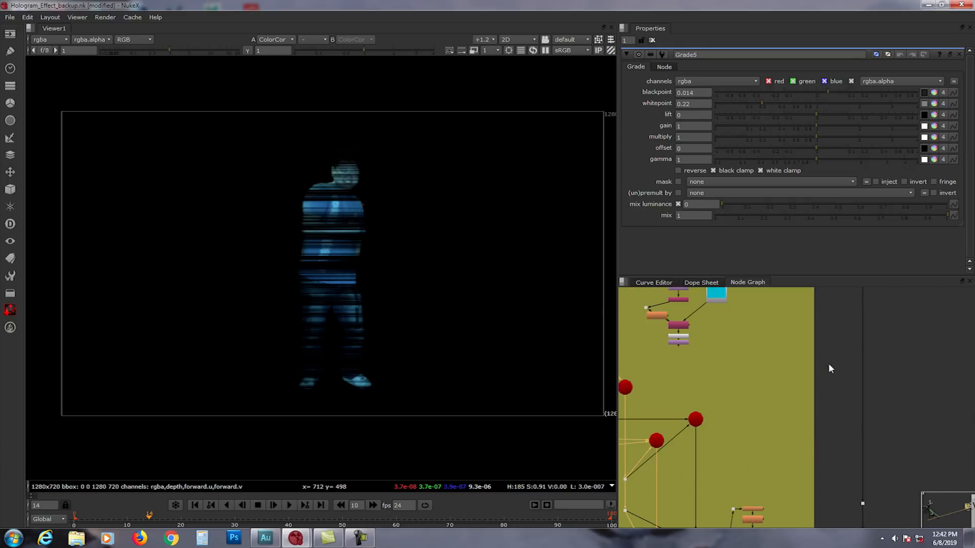
scroll(807, 406, "up", 2)
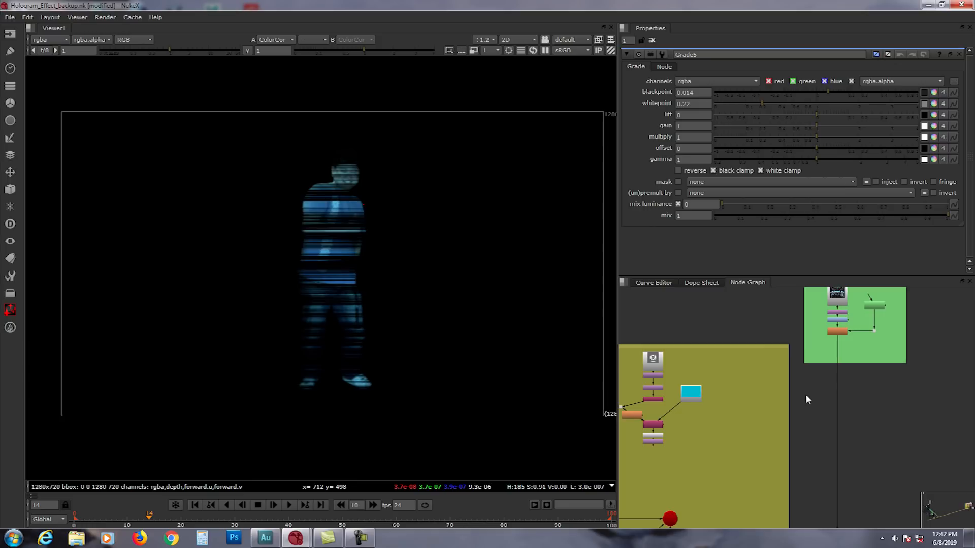
left_click(833, 333)
key("1")
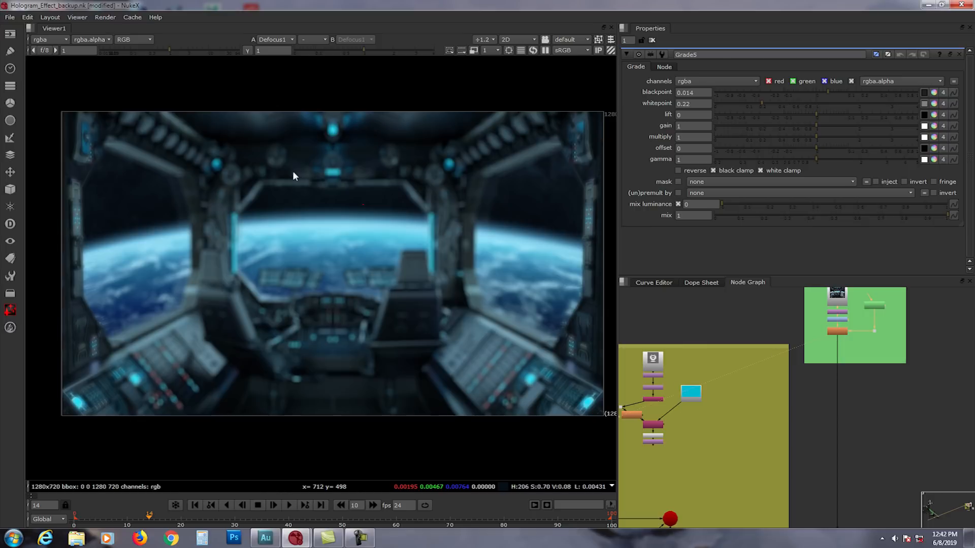
- Disable the two merges directly above Merge38 and display the Merge38 output to isolate the streaked layer over the background
scroll(840, 324, "up", 3)
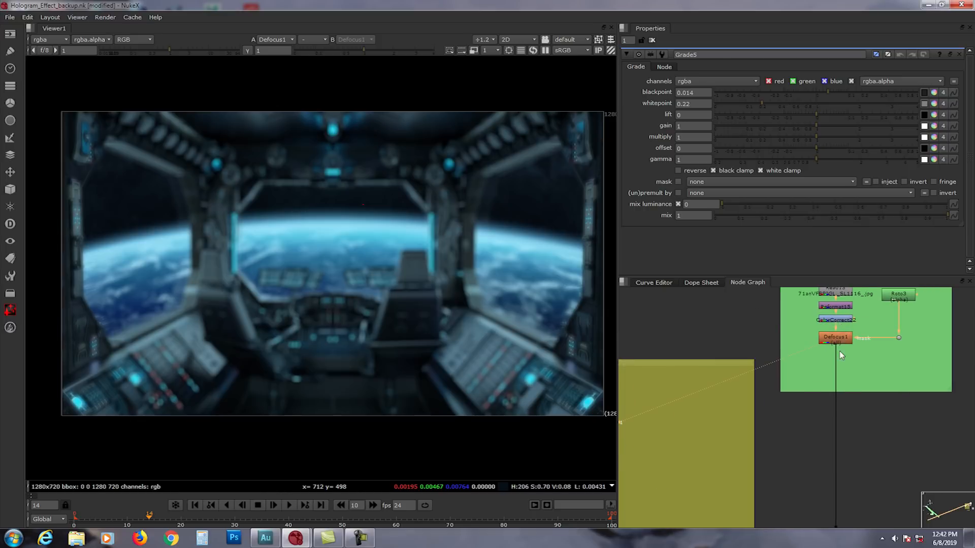
scroll(839, 352, "down", 2)
middle_click_drag(837, 457, 840, 393)
scroll(840, 393, "down", 2)
middle_click_drag(835, 485, 829, 448)
scroll(829, 448, "up", 3)
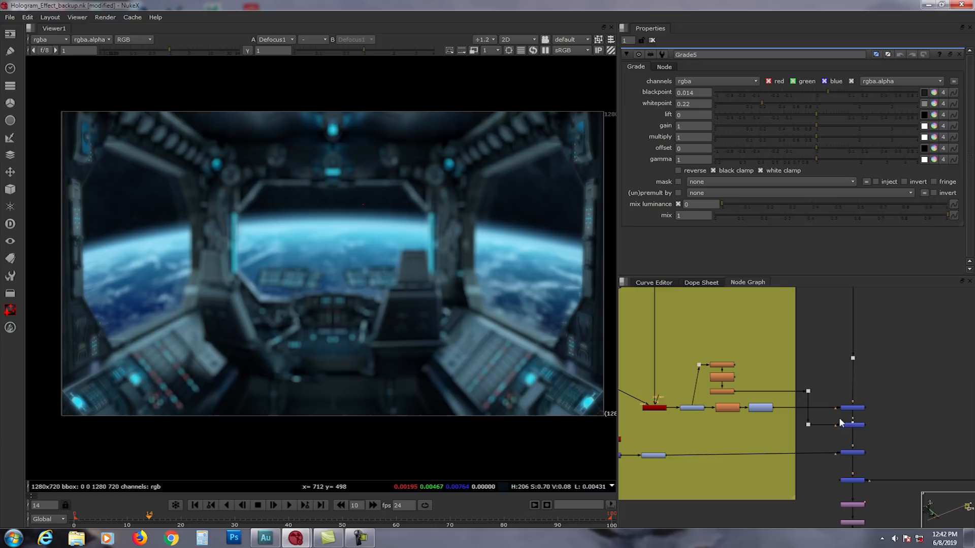
scroll(733, 417, "up", 2)
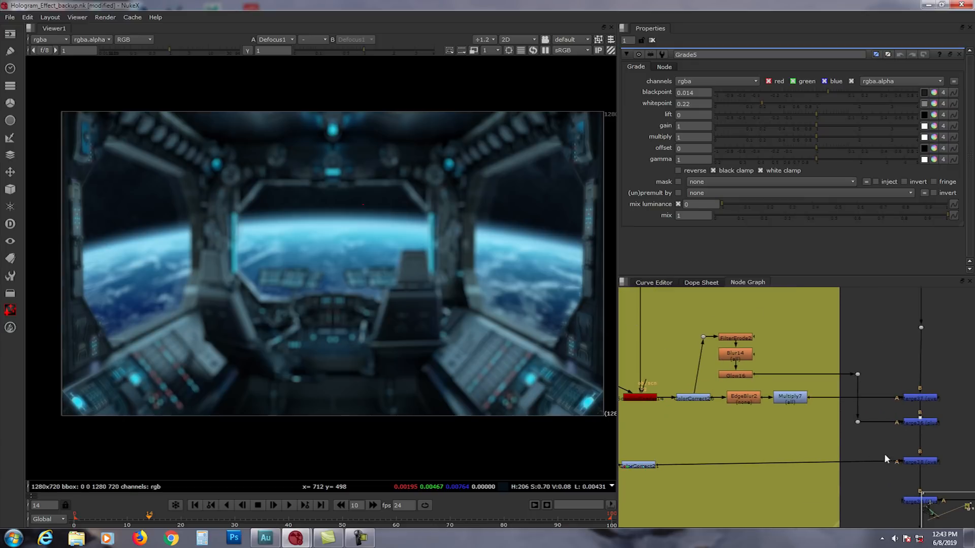
left_click_drag(884, 375, 949, 433)
key("d")
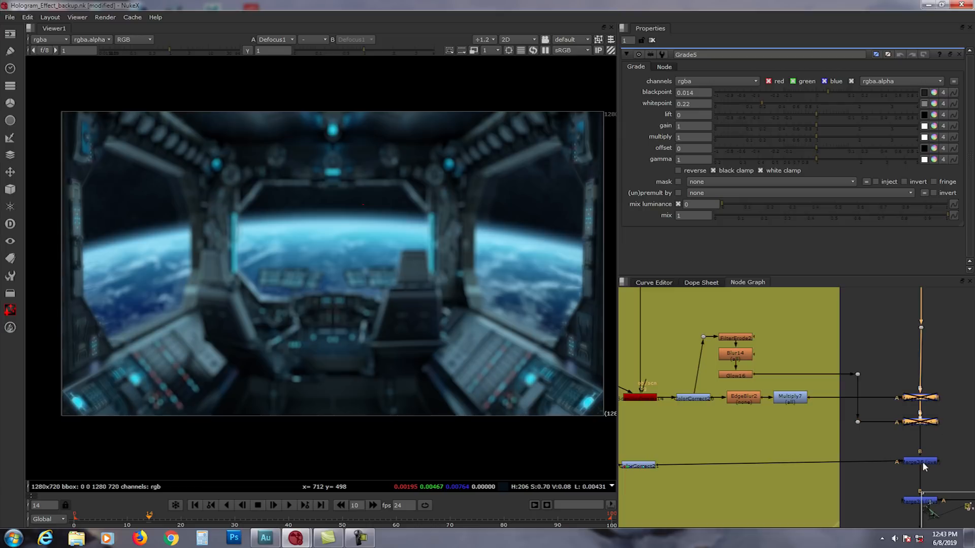
left_click(922, 462)
key("1")
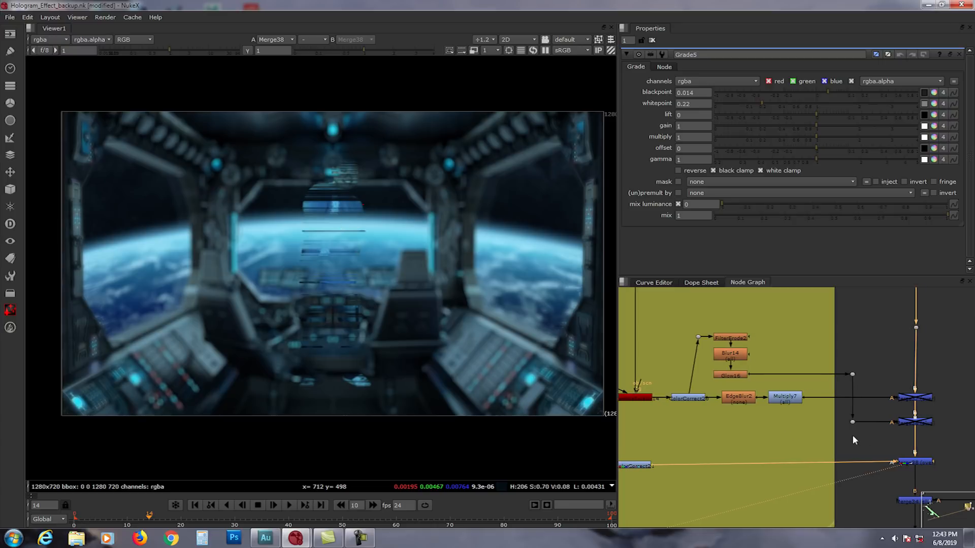
- Re-enable the two merges directly above Merge38
middle_click_drag(852, 435, 843, 435)
left_click_drag(927, 384, 879, 429)
key("d")
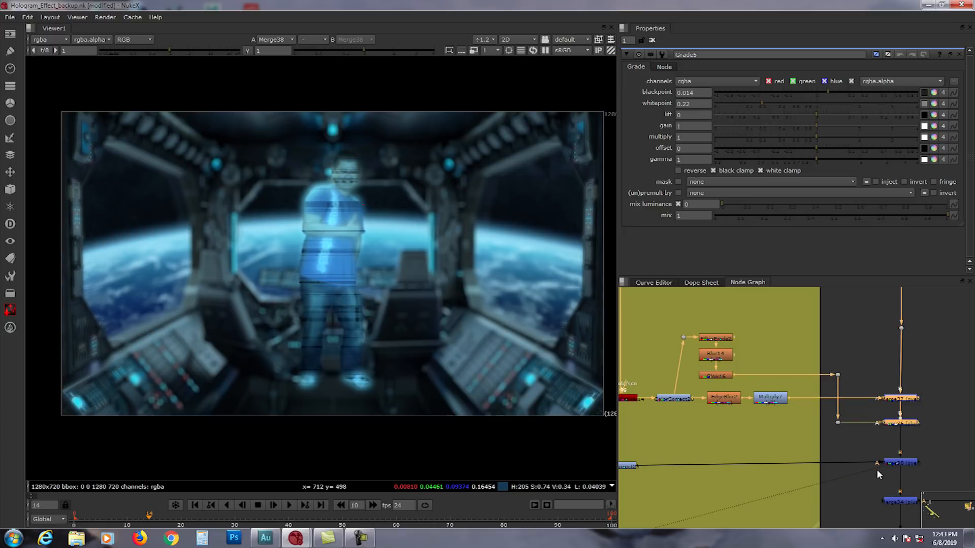
- Display the ScanlineRender node feeding ColorCorrect20 and trace its scene and card inputs beside the displaced geometry branch
middle_click_drag(741, 428, 773, 431)
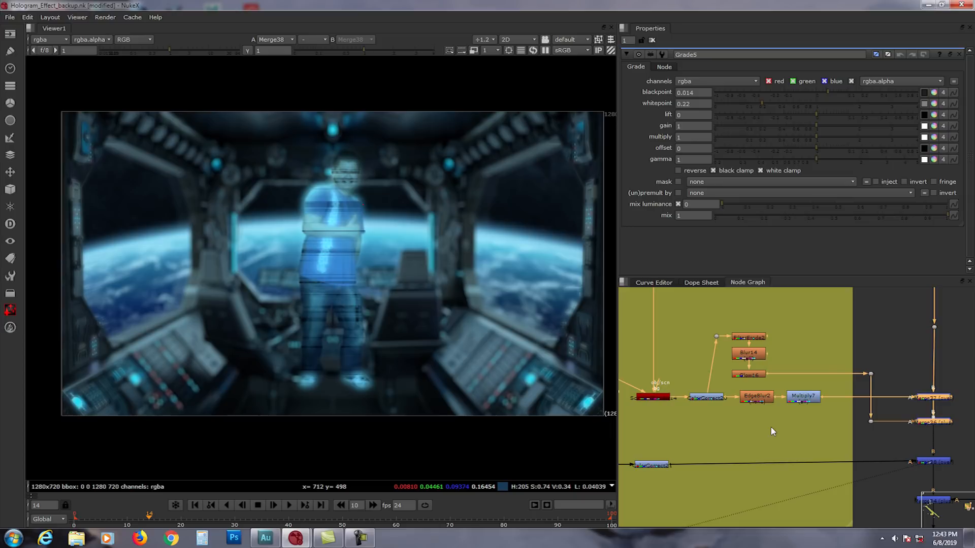
middle_click_drag(684, 420, 731, 430)
left_click(703, 407)
key("1")
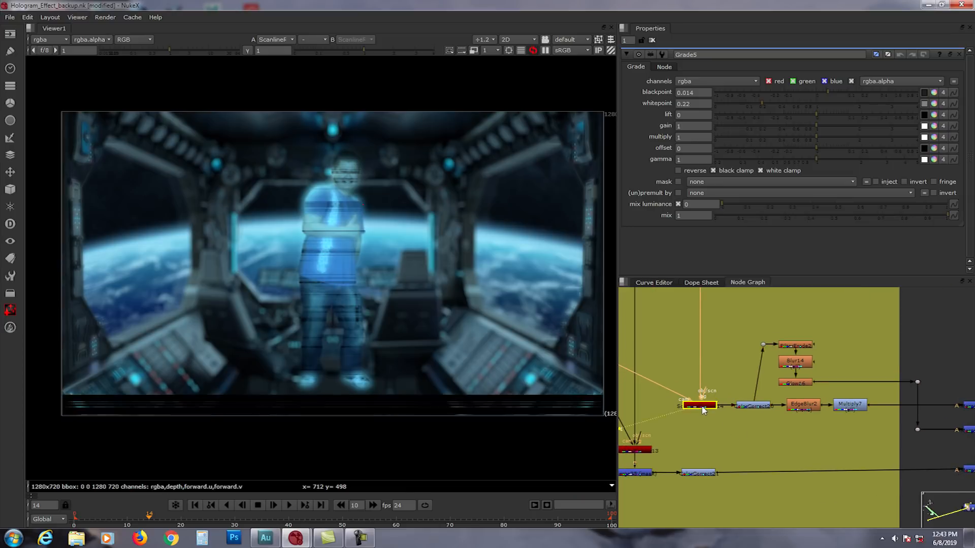
middle_click_drag(703, 407, 818, 480)
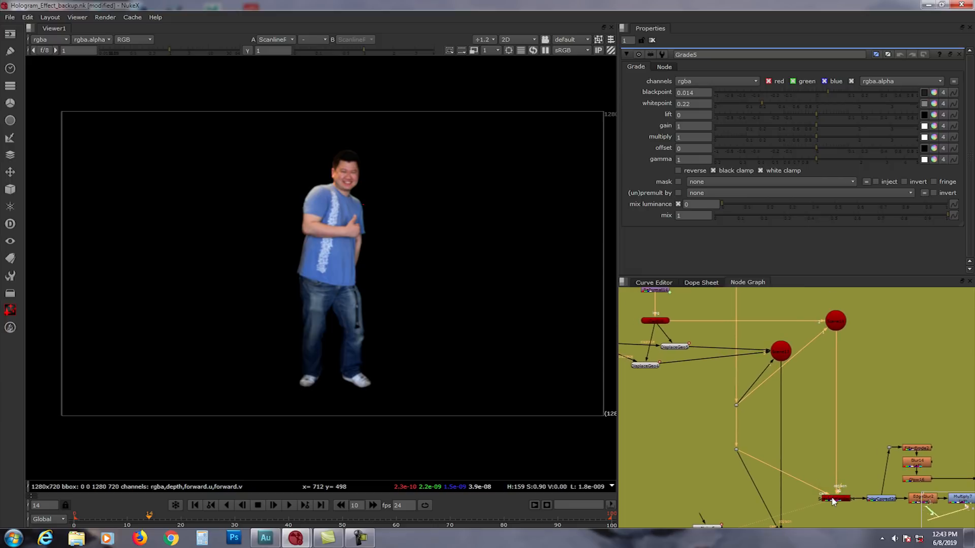
middle_click_drag(795, 418, 822, 453)
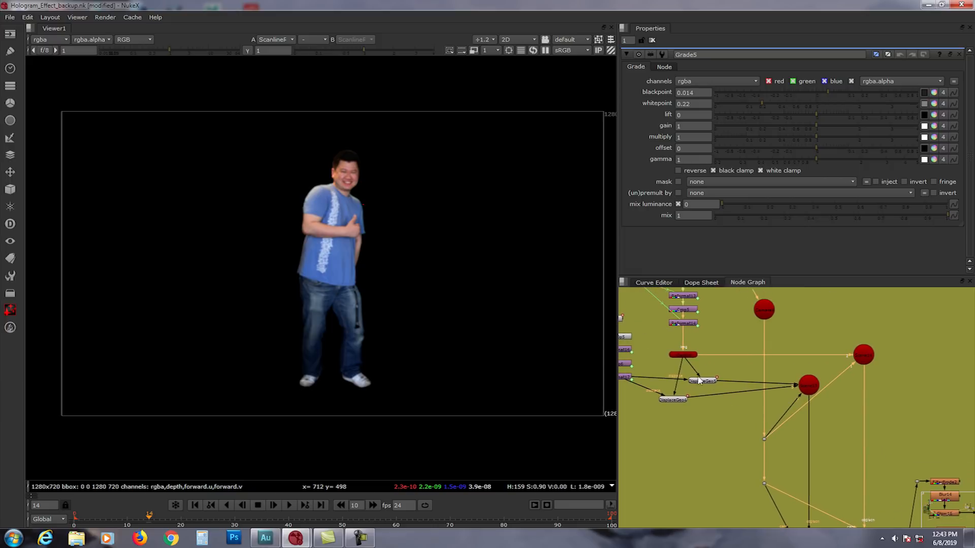
middle_click_drag(784, 435, 763, 404)
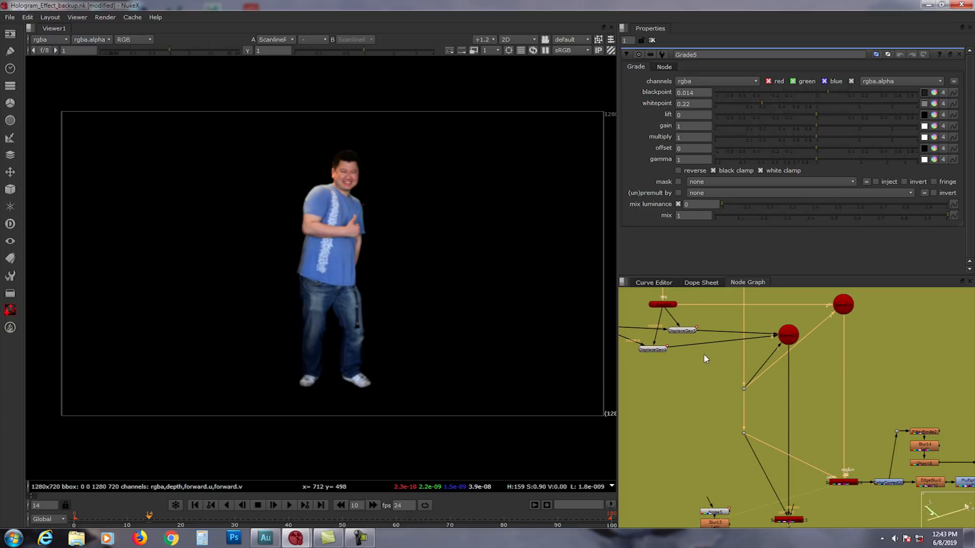
middle_click_drag(711, 362, 725, 396)
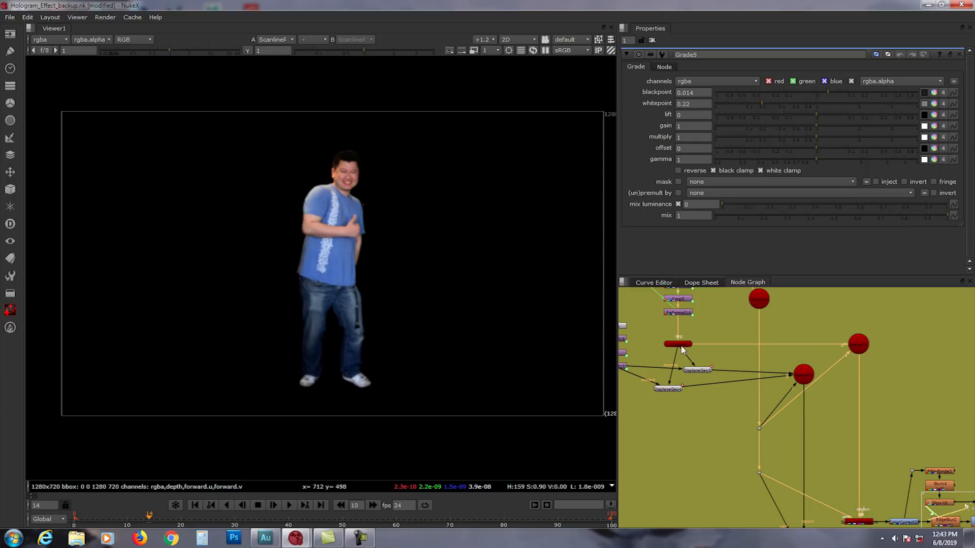
- Display the output of ColorCorrect20 to examine the tint on the undistorted figure
middle_click_drag(765, 399, 762, 451)
scroll(805, 451, "up", 2)
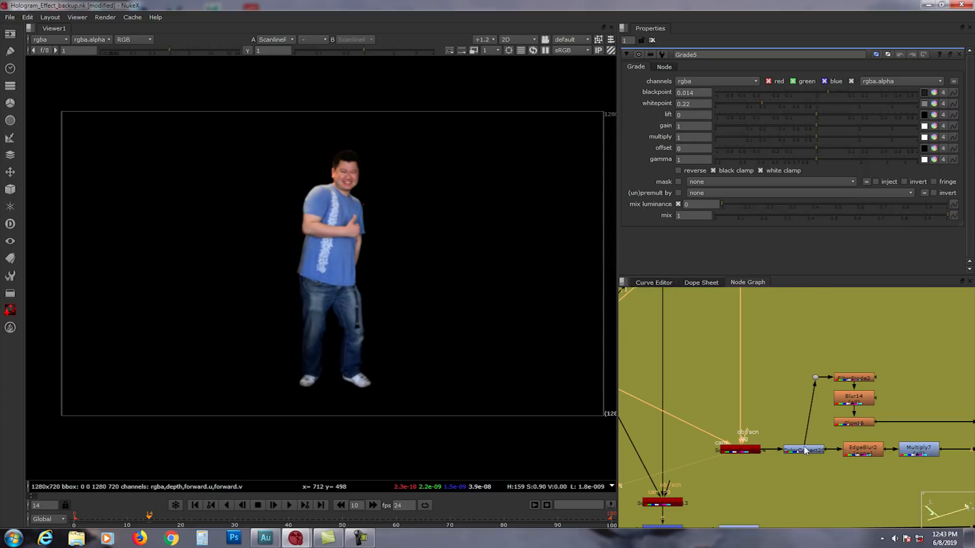
left_click(805, 451)
key("1")
middle_click_drag(805, 451, 780, 470)
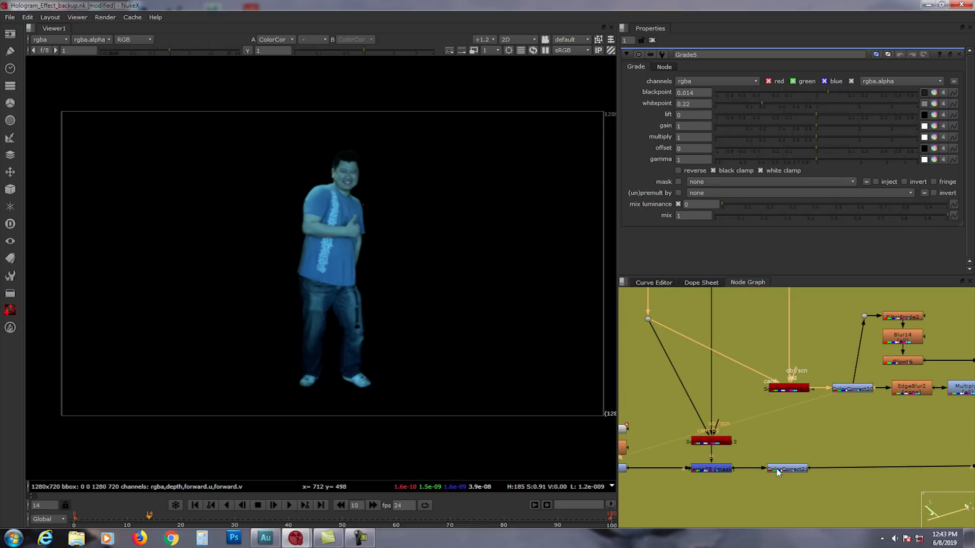
- Display the FilterErode2 output and open its properties to examine the erode size and filter
middle_click_drag(875, 389, 800, 406)
scroll(800, 408, "up", 1)
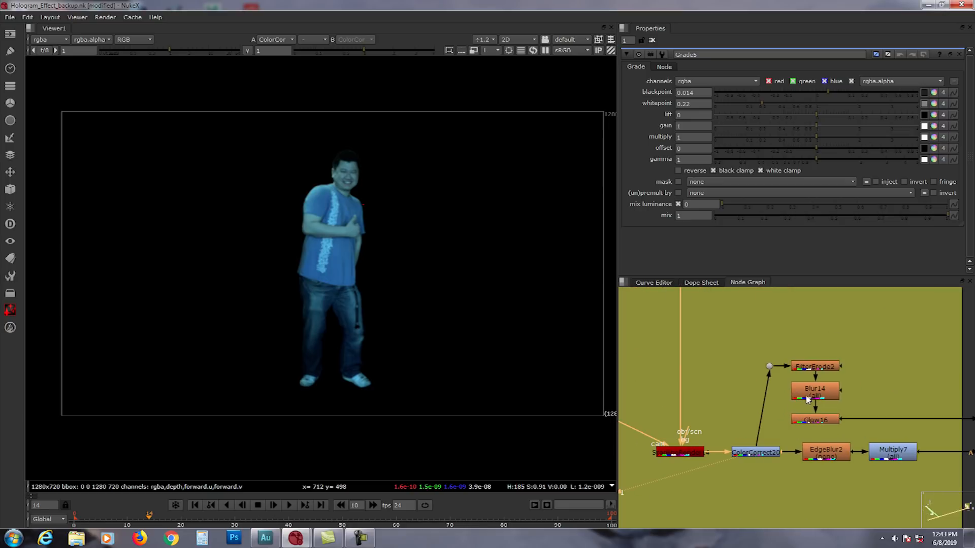
left_click(812, 369)
key("1")
double_click(811, 369)
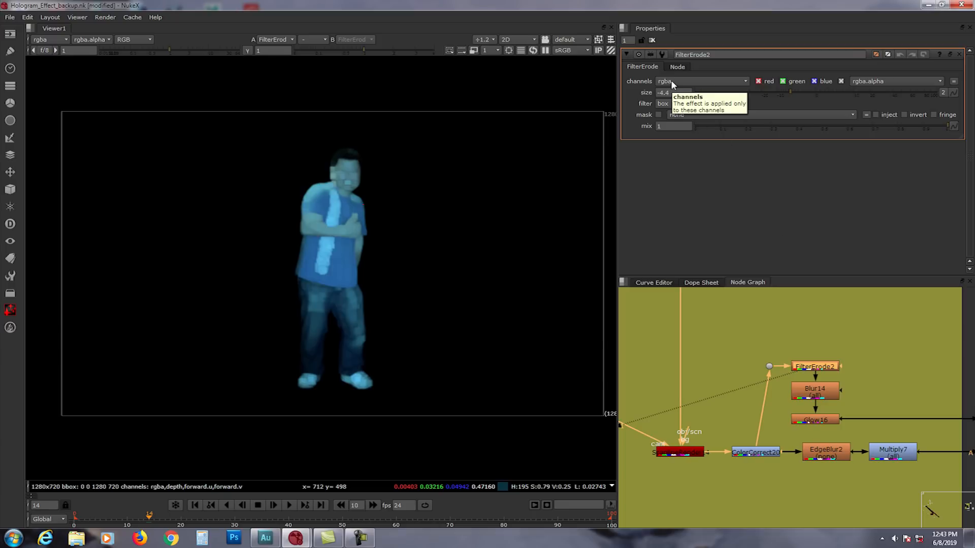
- Open Blur14's properties and display the Blur14 and Glow16 outputs to examine the soft glow layer
double_click(803, 394)
key("1")
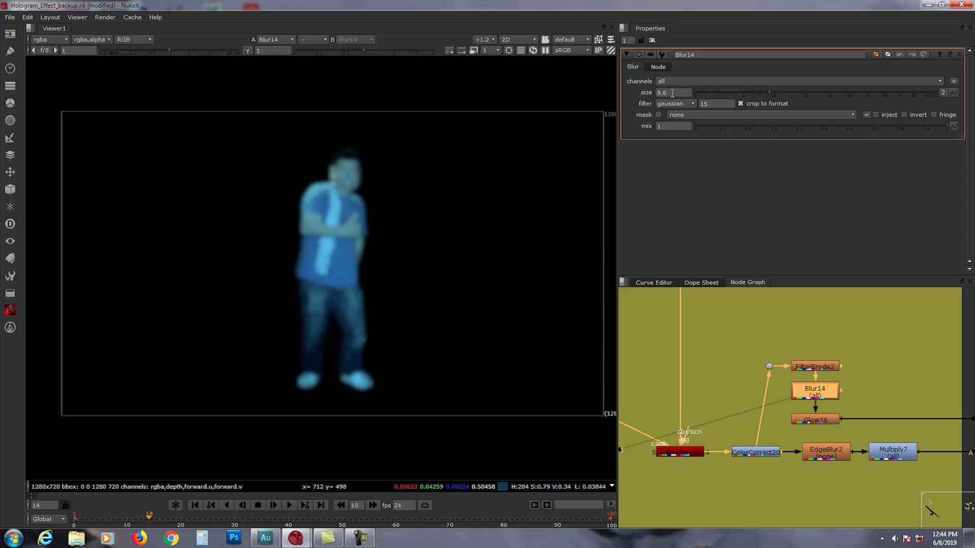
left_click(812, 421)
key("1")
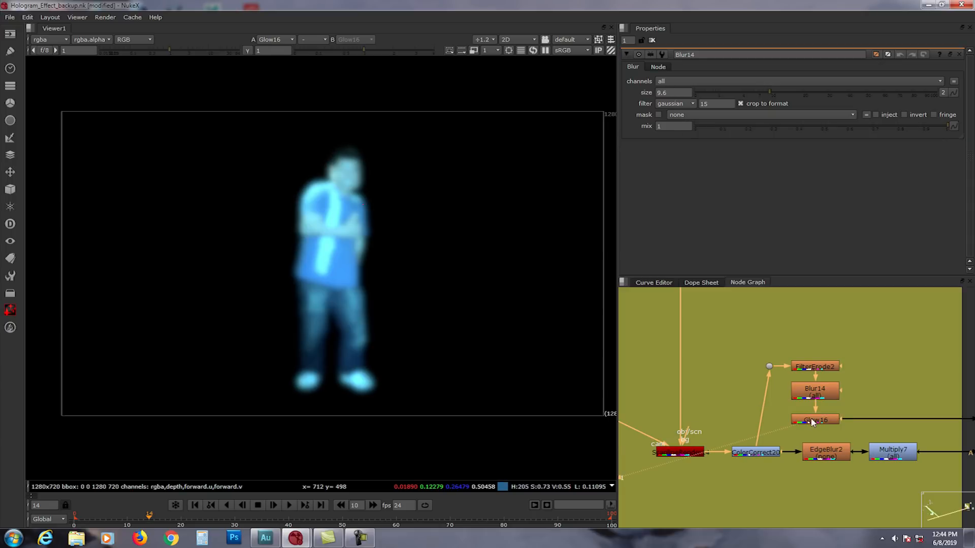
- Compare the ColorCorrect20 and EdgeBlur2 outputs, and open EdgeBlur2's properties to examine its edge settings
scroll(831, 415, "down", 2)
middle_click_drag(831, 415, 756, 371)
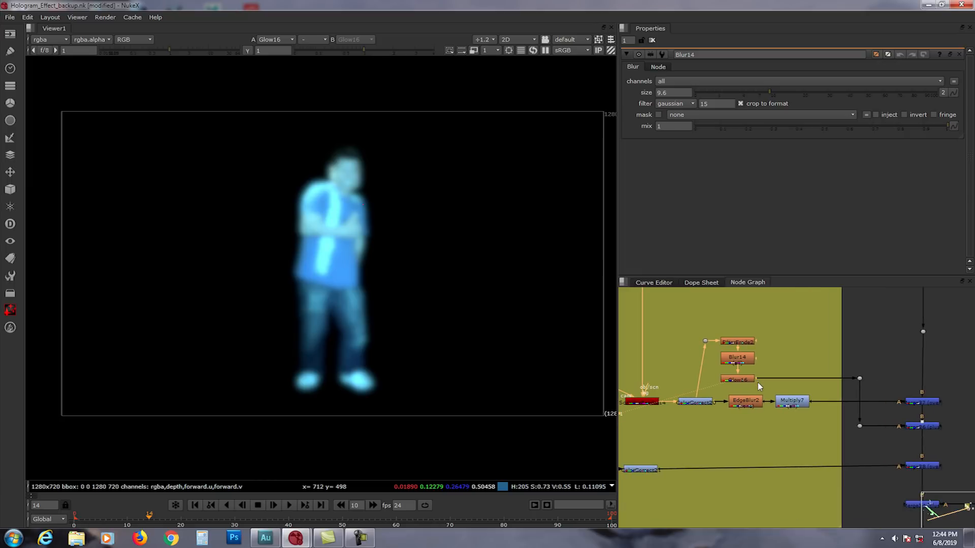
left_click(705, 407)
key("1")
left_click(746, 407)
key("1")
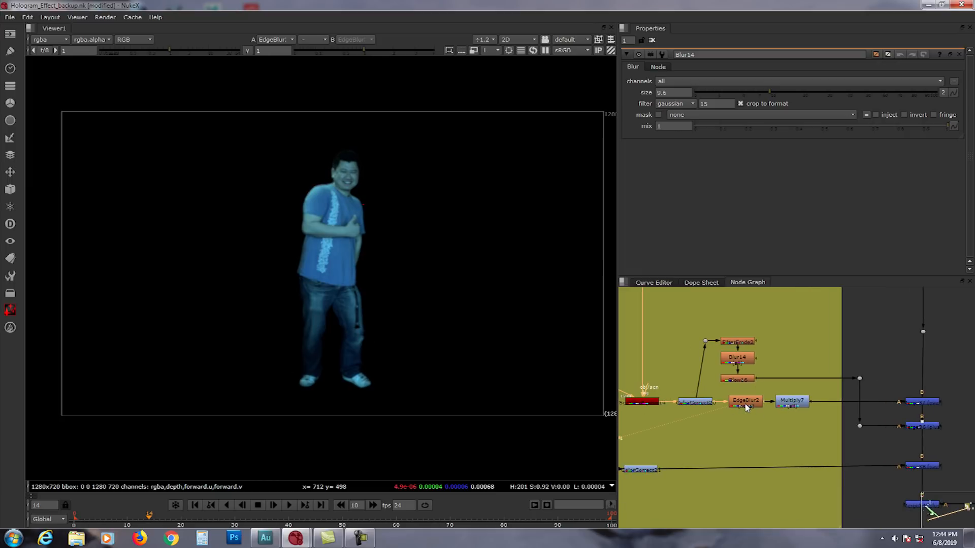
double_click(746, 407)
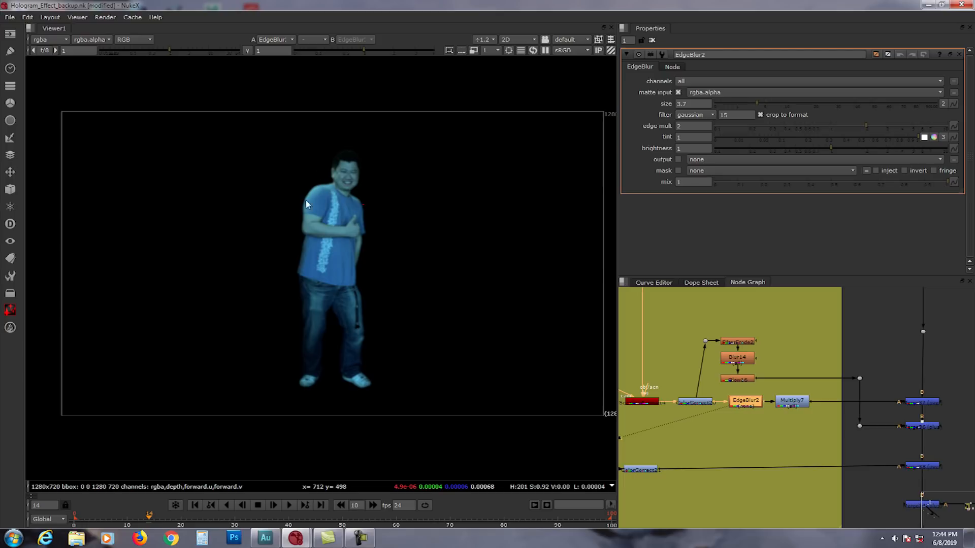
- Display the Multiply7 output and open its properties to examine the multiply value
left_click(786, 405)
key("1")
double_click(789, 404)
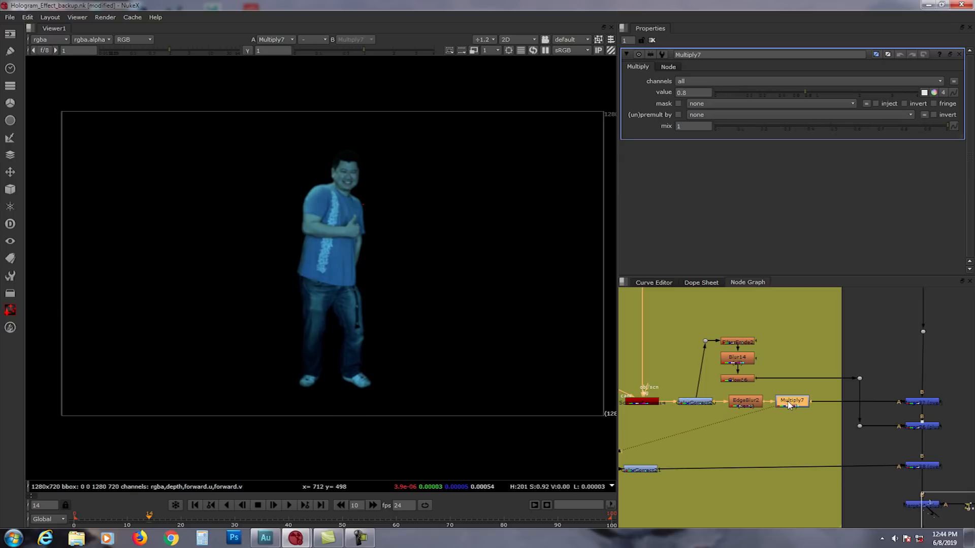
- Compare the background plate at Dot39 with the Merge37 output that composites the Multiply7 branch over it
middle_click_drag(822, 377, 786, 367)
scroll(851, 399, "up", 1)
middle_click_drag(873, 396, 882, 406)
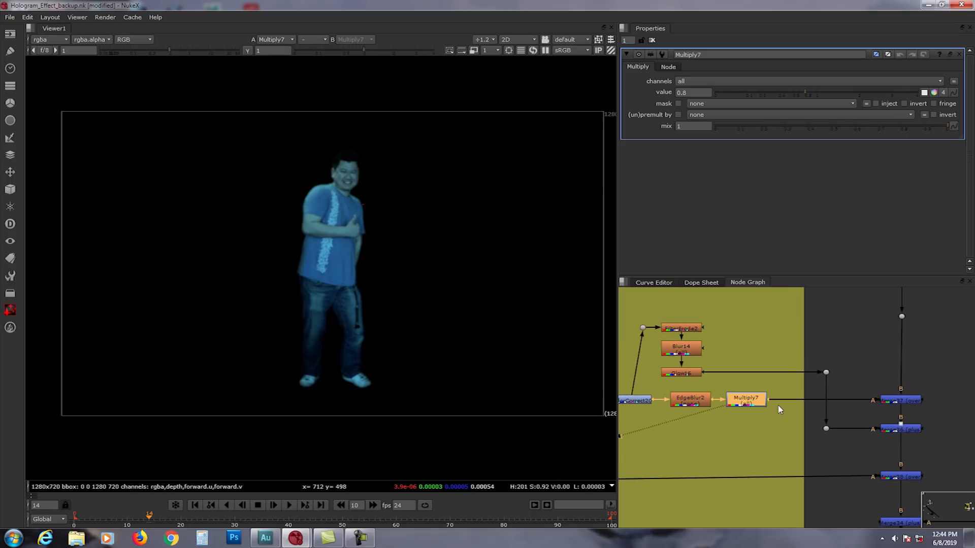
left_click(903, 318)
key("1")
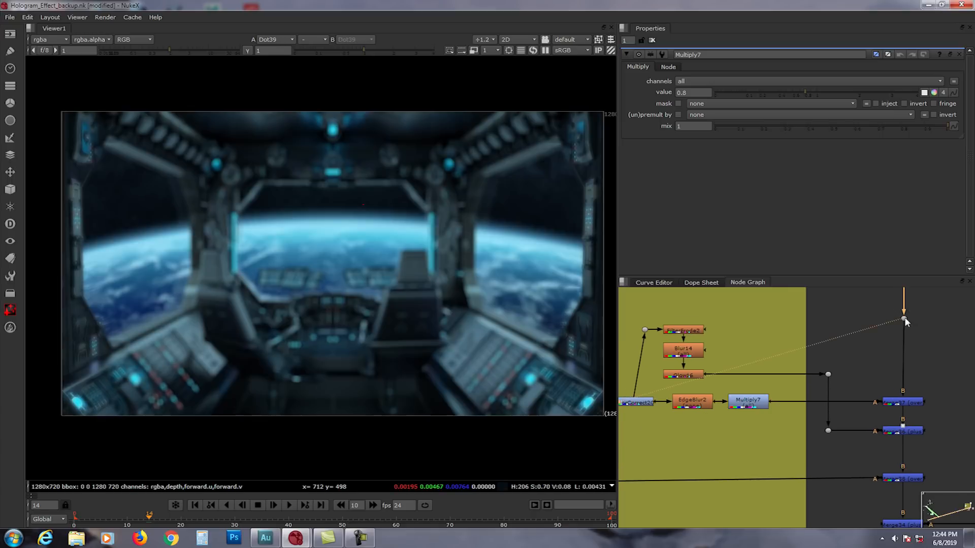
left_click(755, 405)
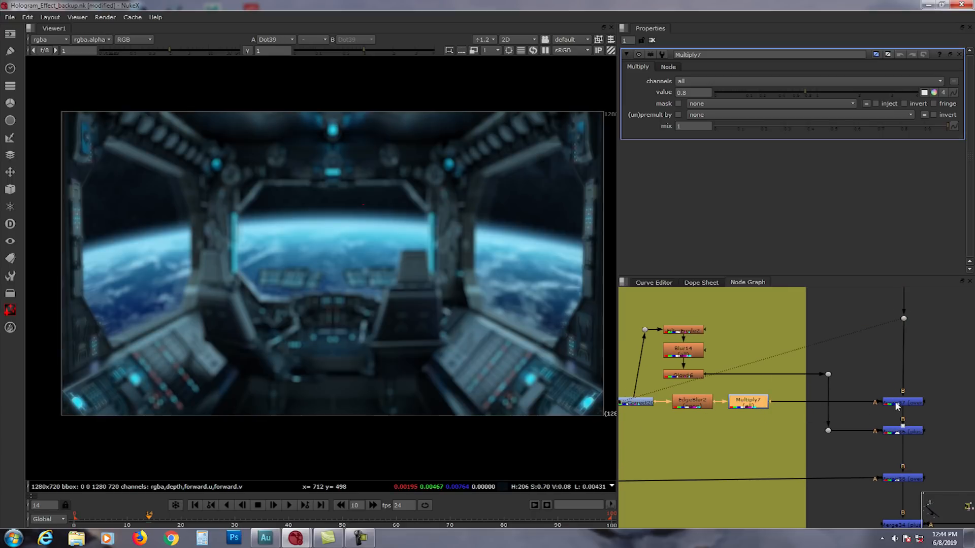
left_click(897, 406)
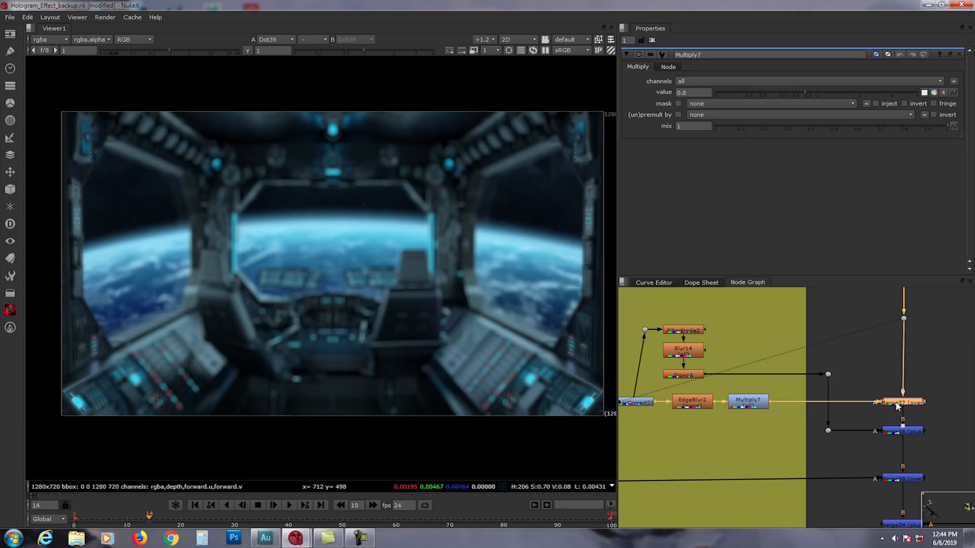
key("1")
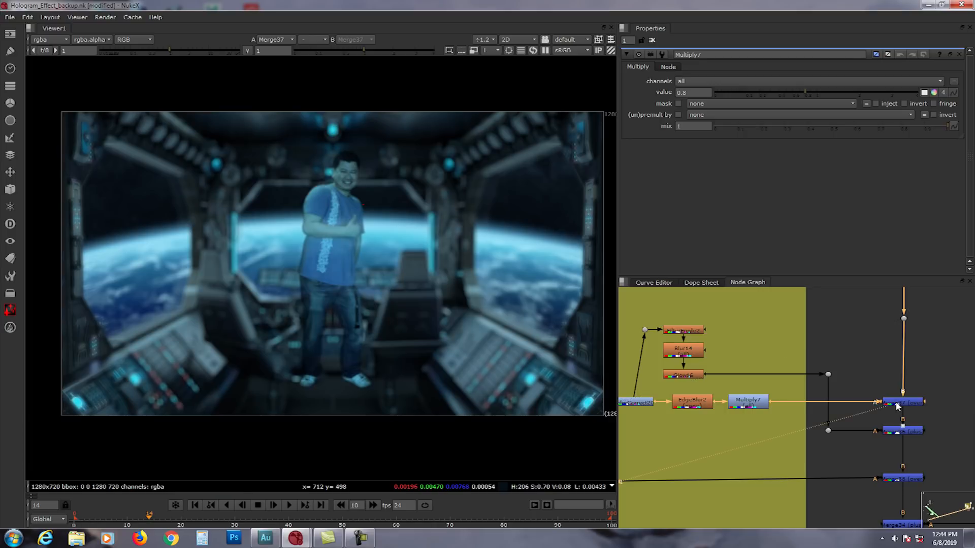
- Display the Merge36 and Merge38 outputs in turn to examine how the glow and streak layers build up over the background
left_click(900, 433)
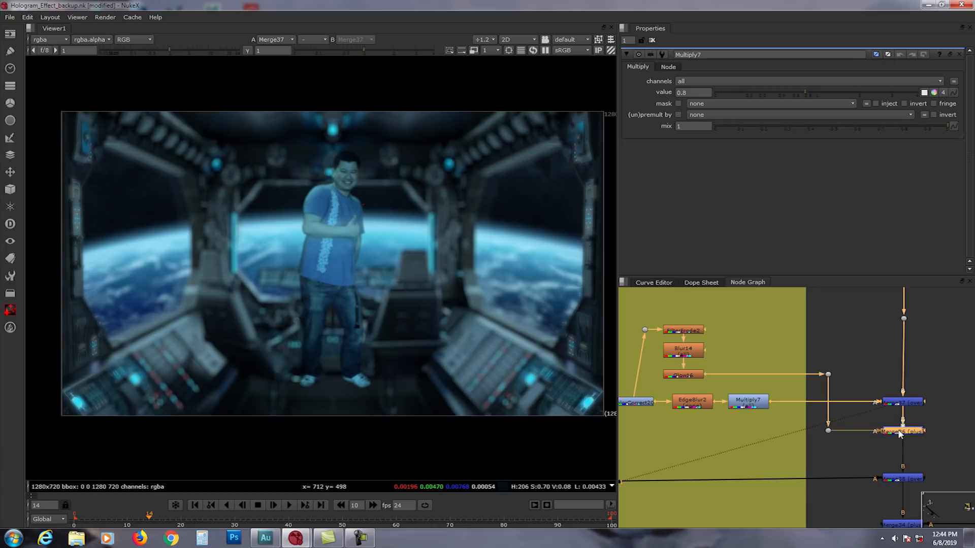
key("1")
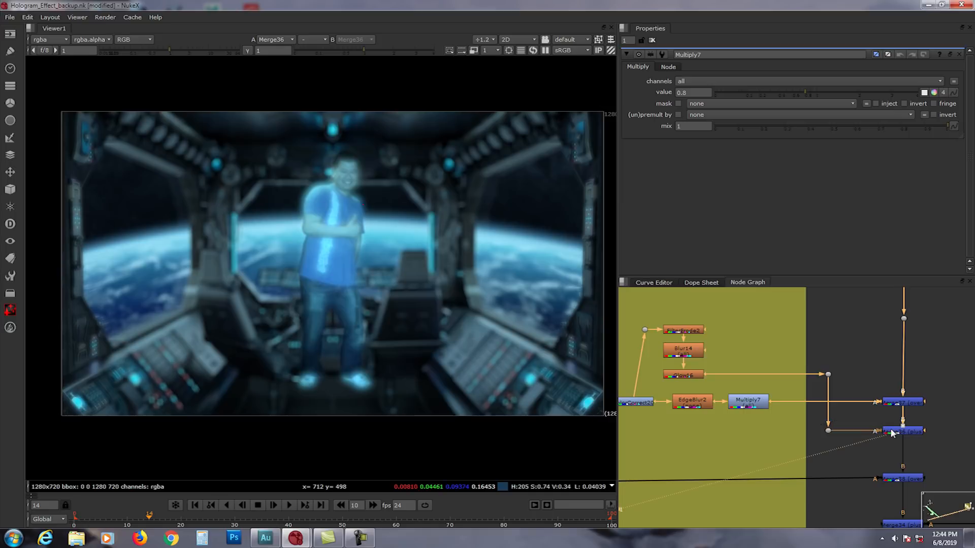
middle_click_drag(885, 451, 888, 405)
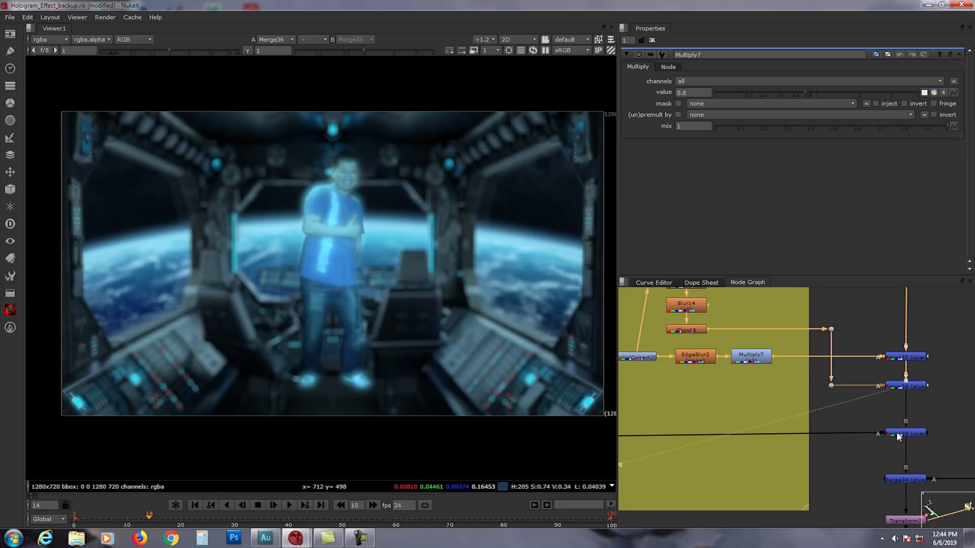
left_click(898, 435)
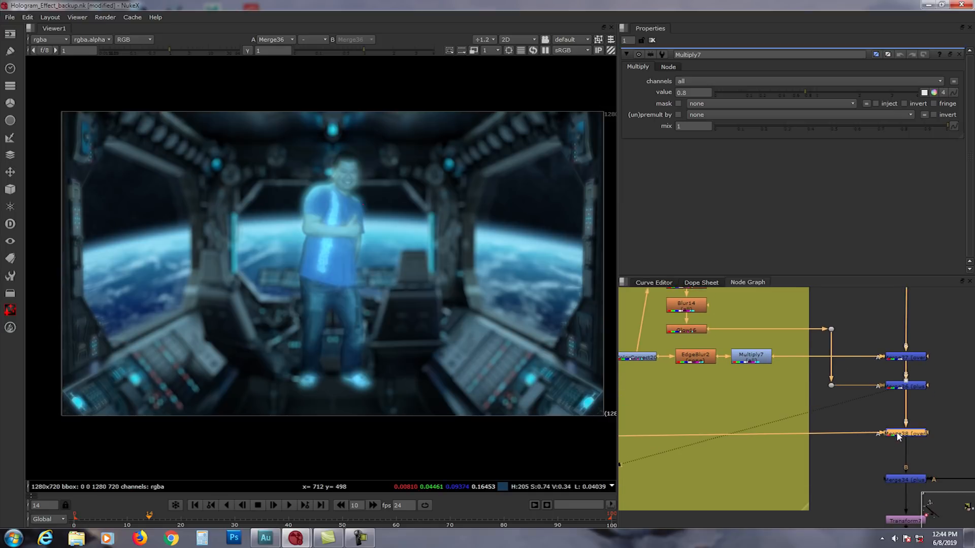
key("1")
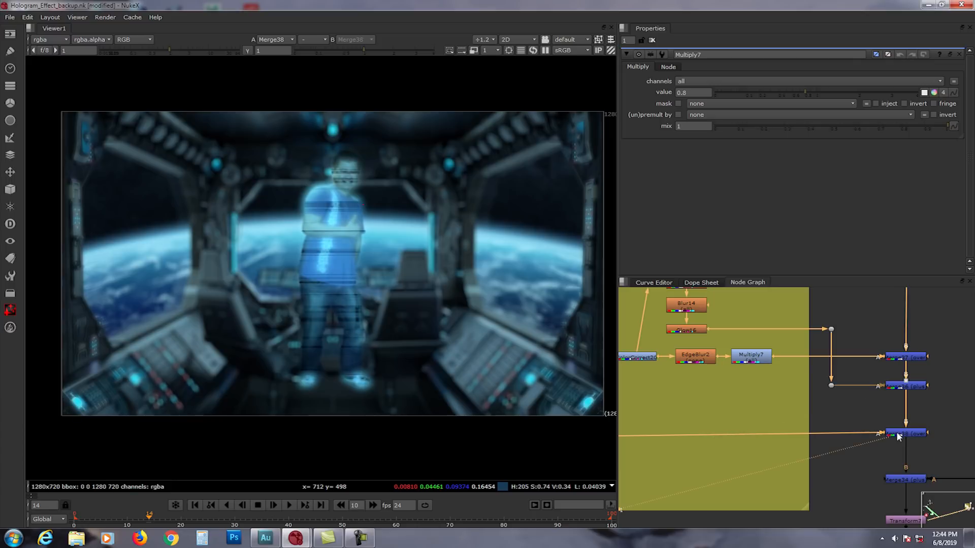
- Display the Merge34 output to examine the composite with the volume light added
middle_click_drag(849, 433, 695, 392)
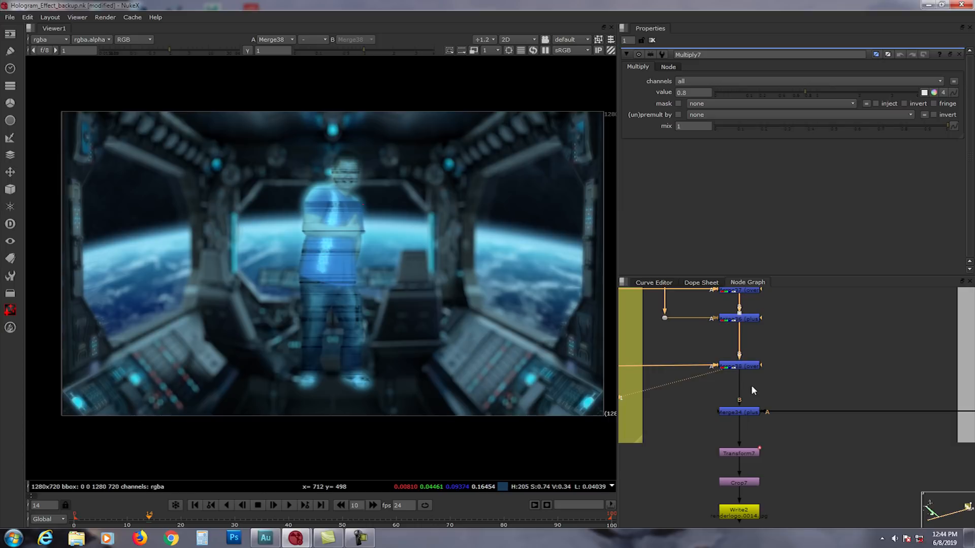
scroll(754, 401, "down", 3)
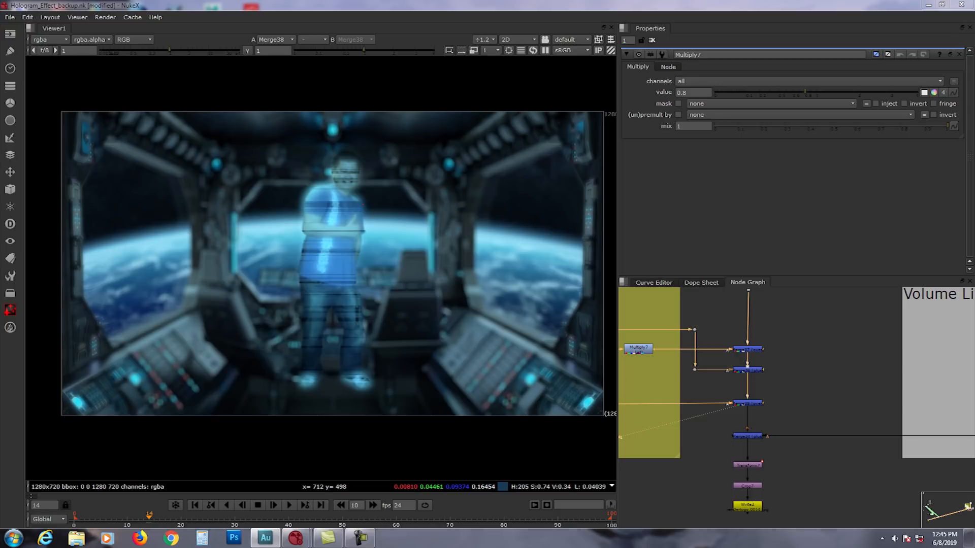
mouse_move(752, 410)
middle_mouse_down()
mouse_move(742, 389)
mouse_move(770, 406)
mouse_move(745, 425)
mouse_move(726, 418)
mouse_move(766, 421)
middle_mouse_up()
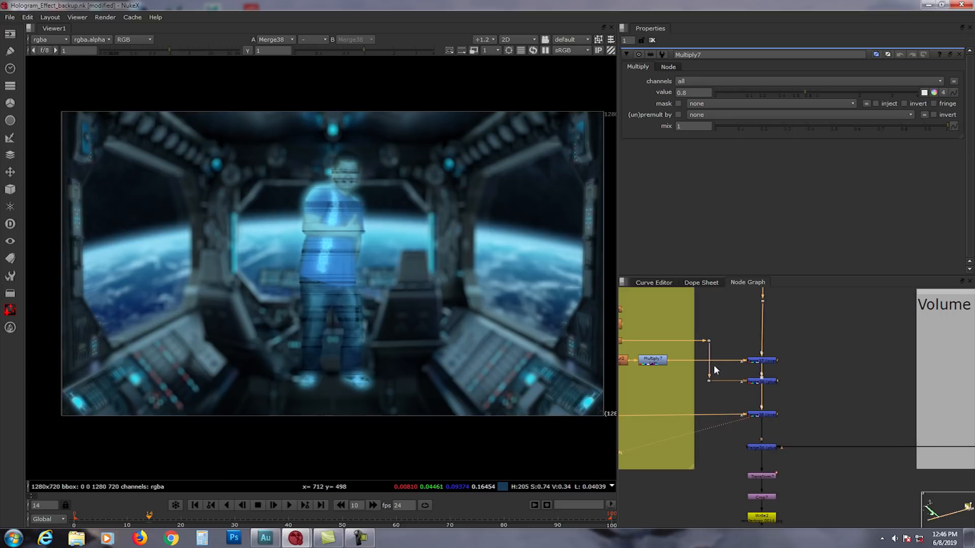
middle_click_drag(714, 369, 775, 394)
left_click(782, 450)
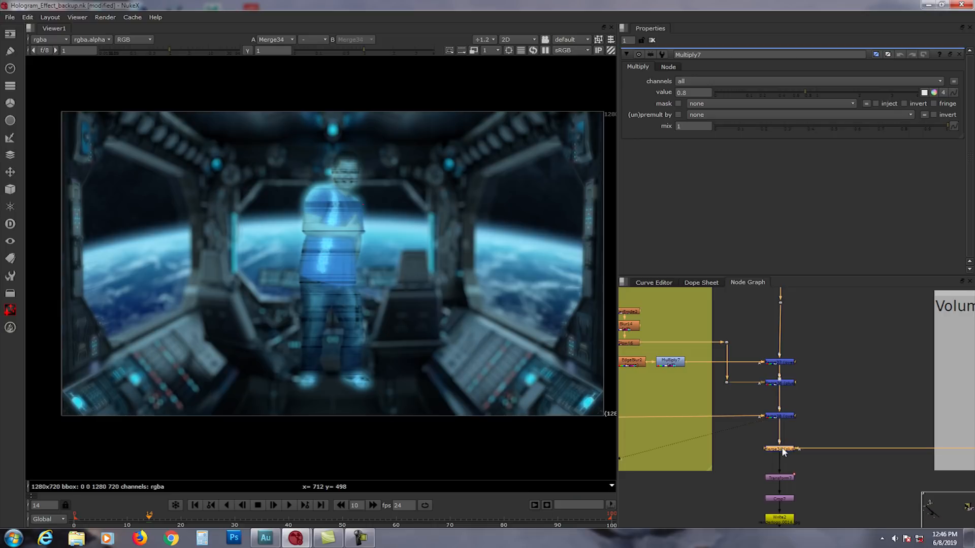
key("1")
- Display the Roto2 output in the Volume Light group and open its properties to examine the ellipse shape
middle_click_drag(799, 434, 705, 392)
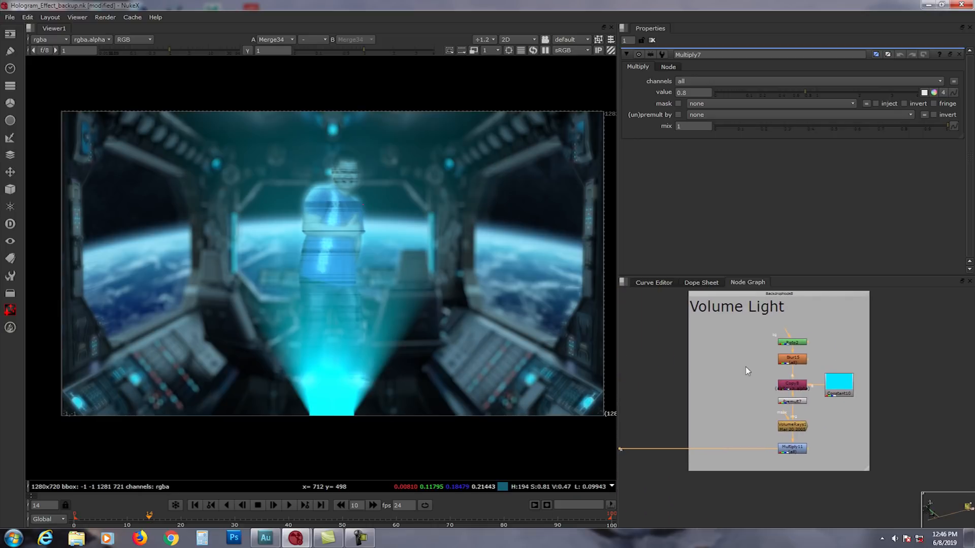
scroll(747, 370, "up", 3)
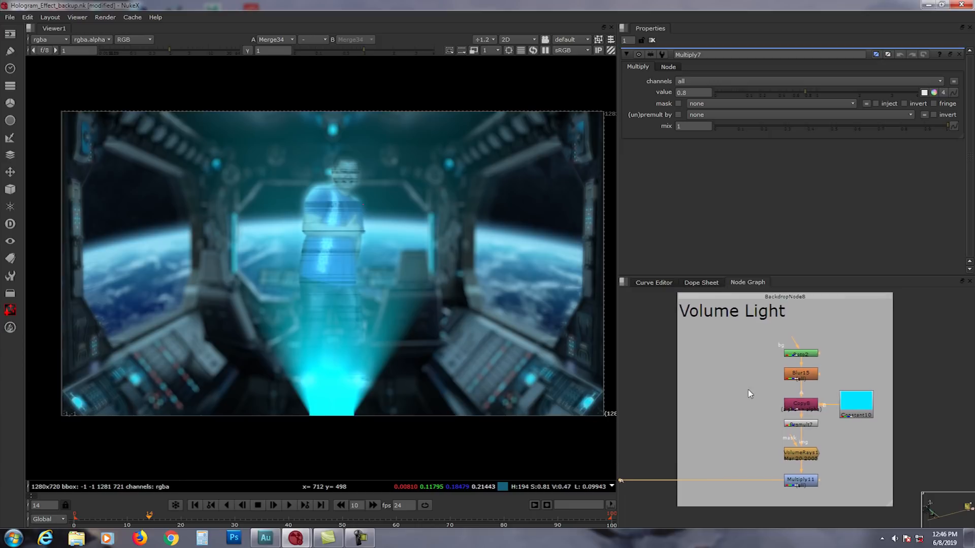
left_click(807, 355)
key("1")
double_click(806, 355)
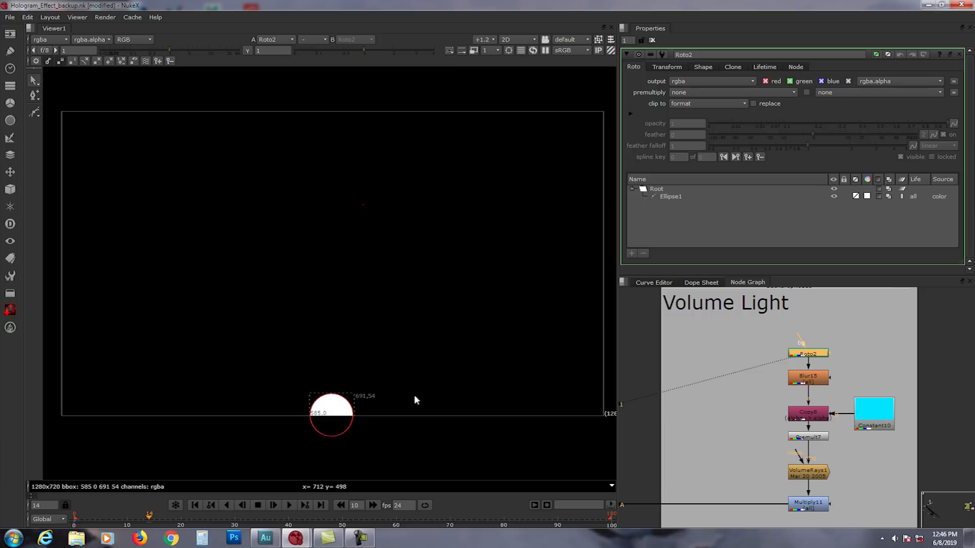
- Pick the Ellipse shape tool for Roto2, and return to the selection tool
left_click(36, 115)
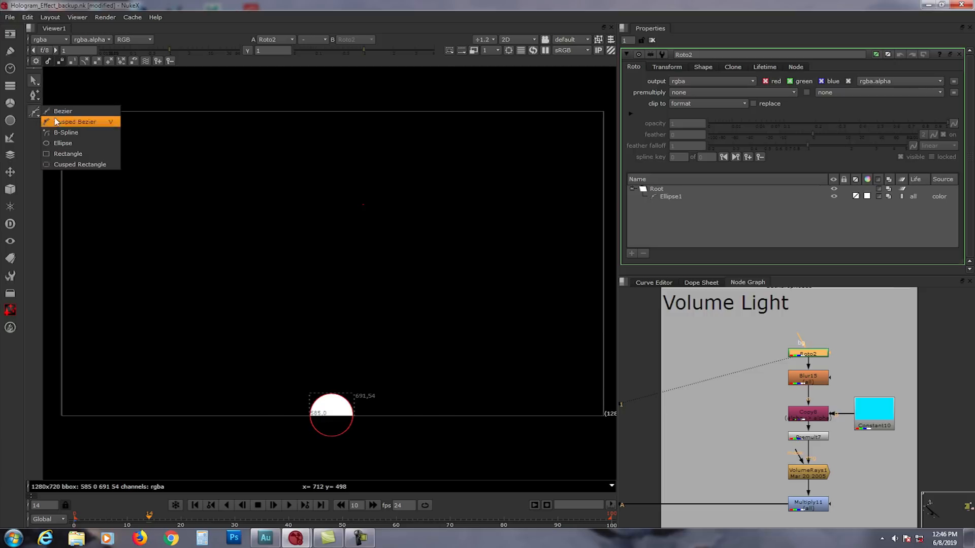
left_click(56, 145)
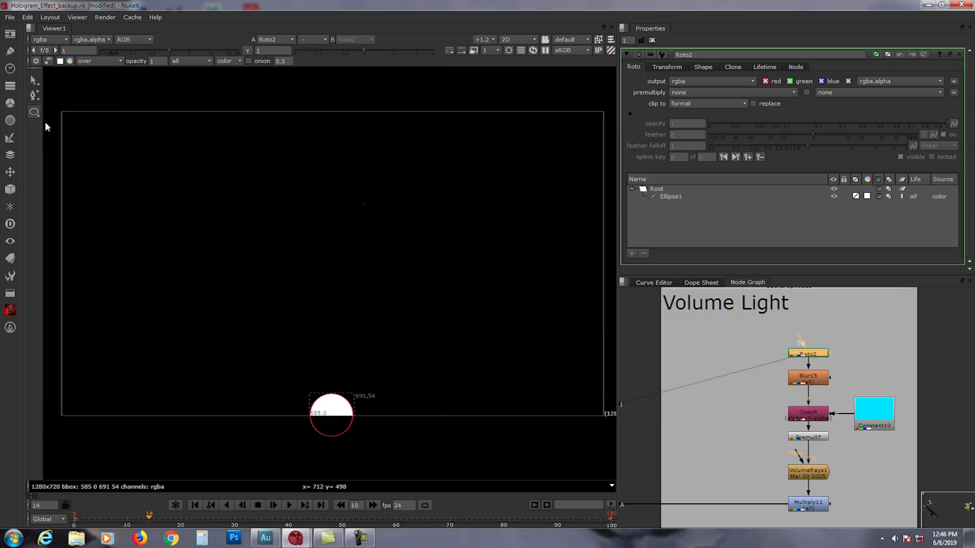
left_click(33, 79)
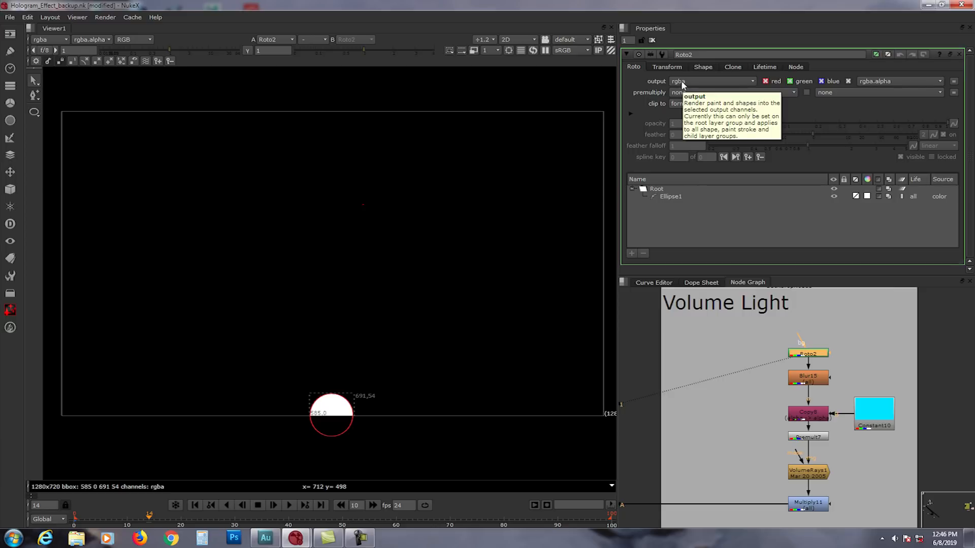
- Display the Blur15 output to examine the softened ellipse
middle_click_drag(754, 441, 761, 420)
left_click(816, 362)
key("1")
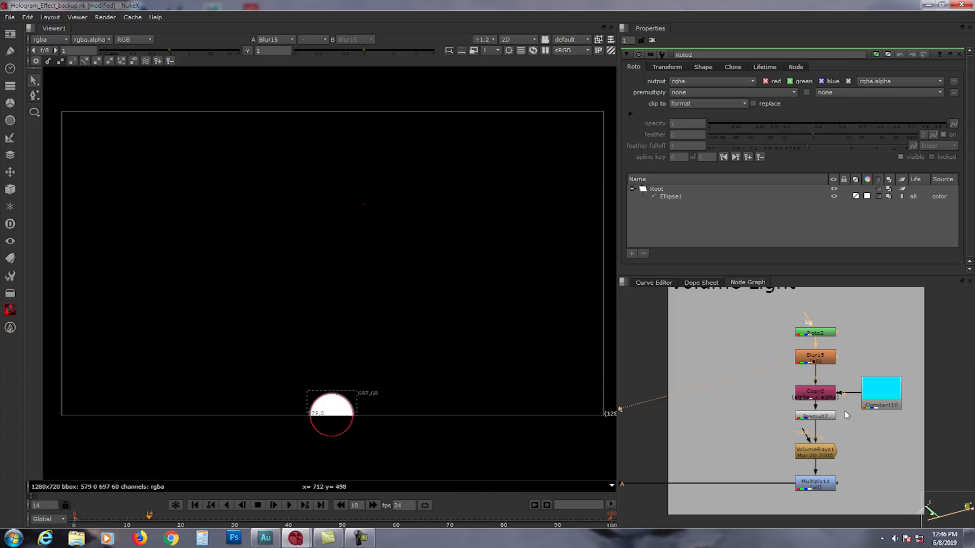
- Open Constant10's properties to examine its color, and display the Premult7 output to view the tinted ellipse
double_click(874, 397)
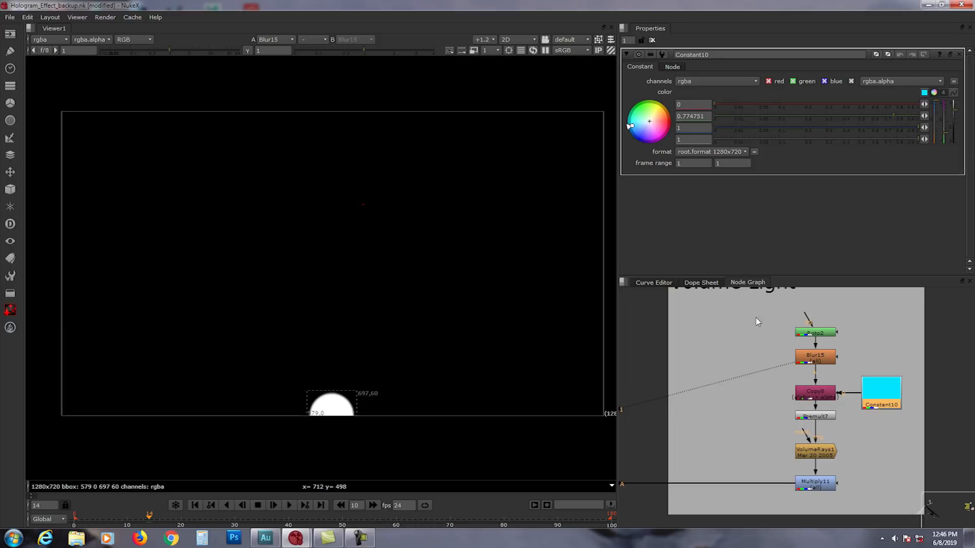
middle_click_drag(834, 434, 820, 430)
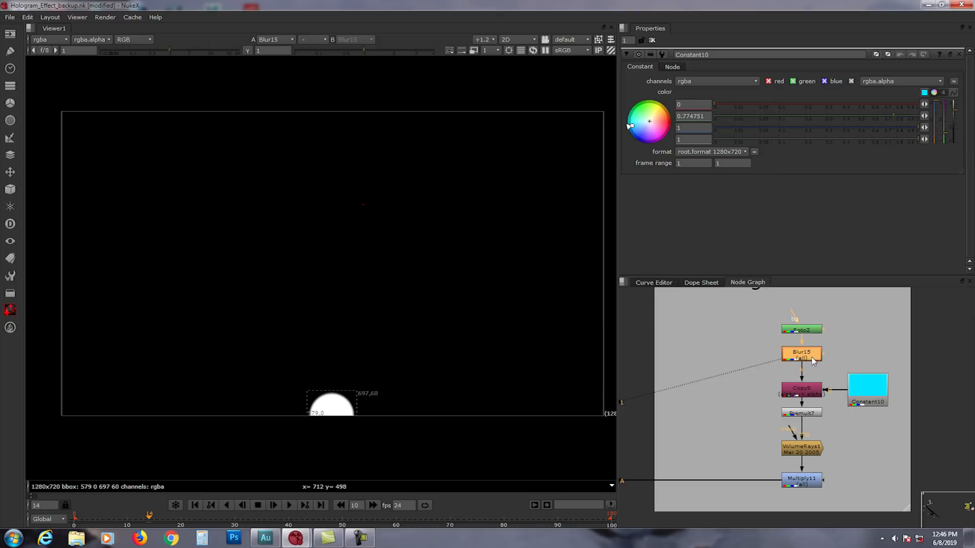
left_click(806, 414)
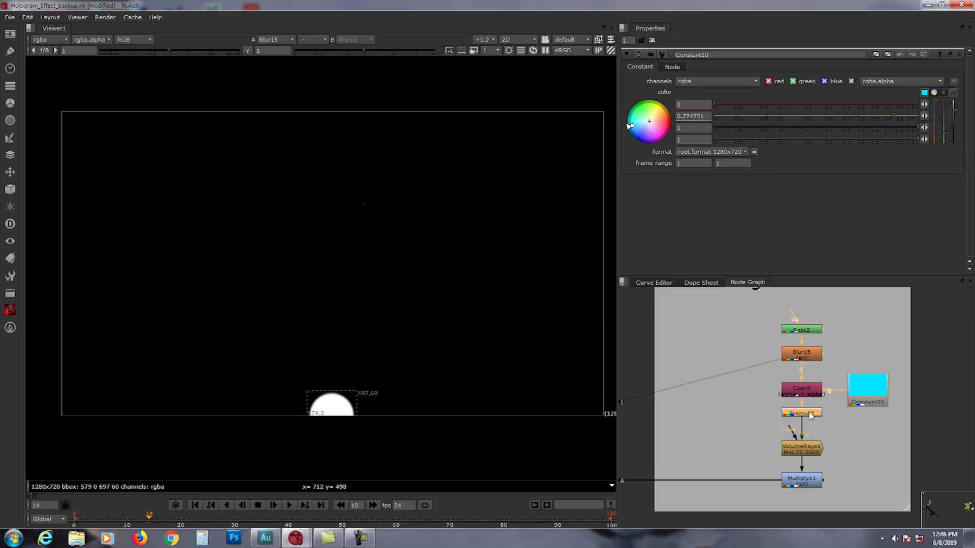
key("1")
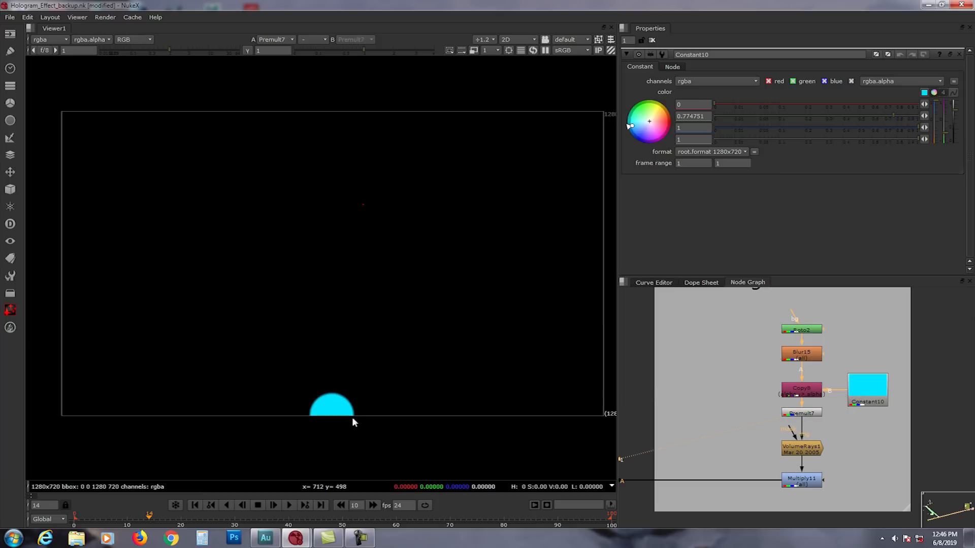
- Display the VolumeRays1 output and open its properties to examine the light beam
middle_click_drag(841, 437, 872, 403)
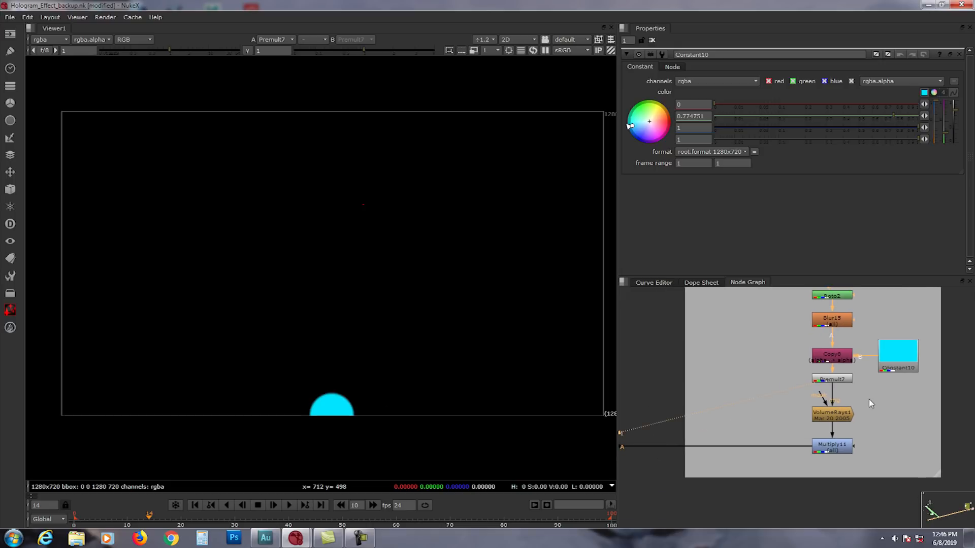
left_click(836, 419)
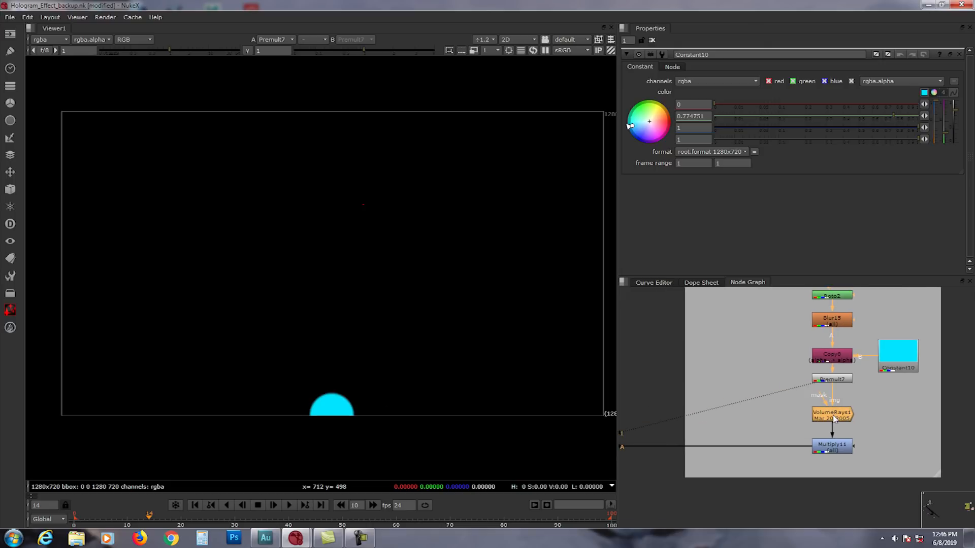
key("1")
double_click(835, 419)
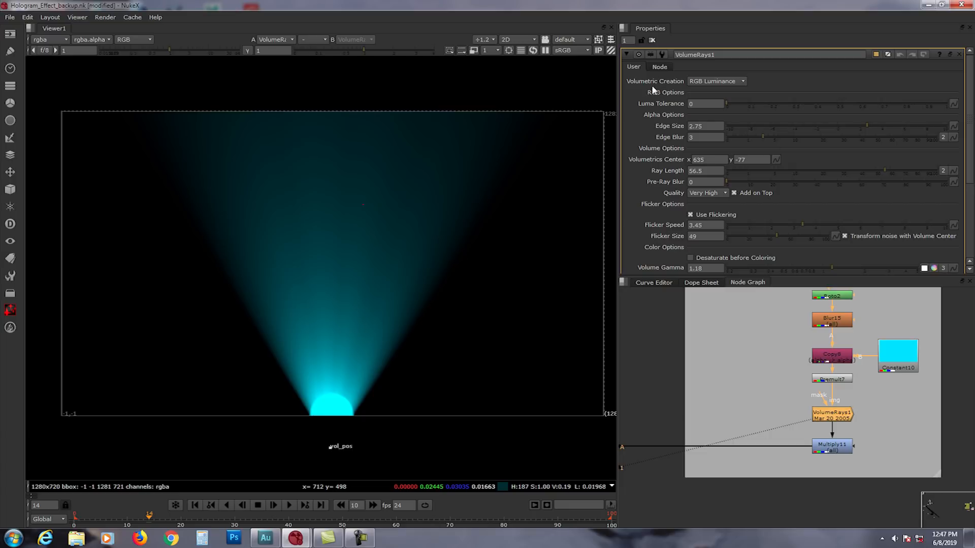
- Review VolumeRays1's Volumetric Creation options, keeping RGB Luminance, and examine its flicker, color, radial falloff and mask settings
left_click(737, 81)
left_click(726, 91)
middle_click_drag(434, 388, 438, 375)
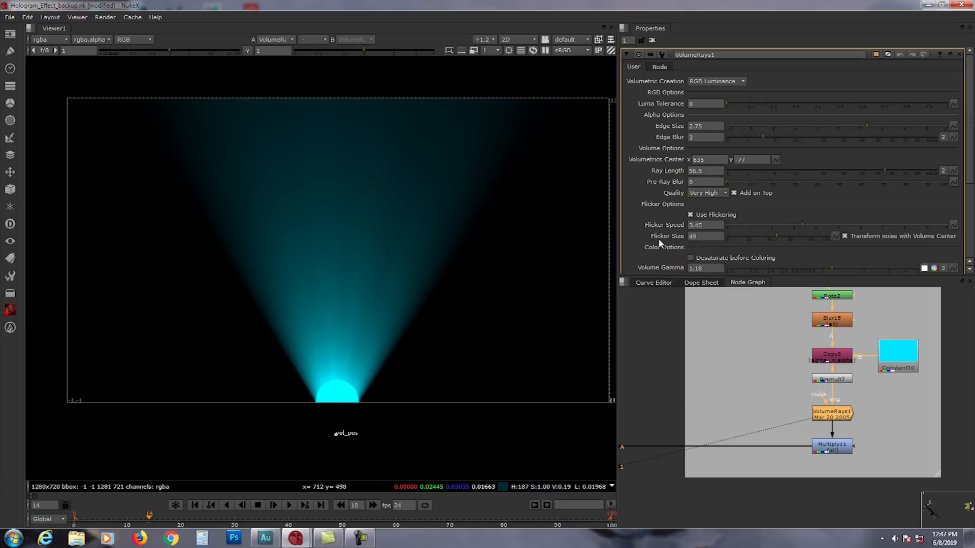
scroll(969, 185, "down", 3)
scroll(970, 203, "down", 5)
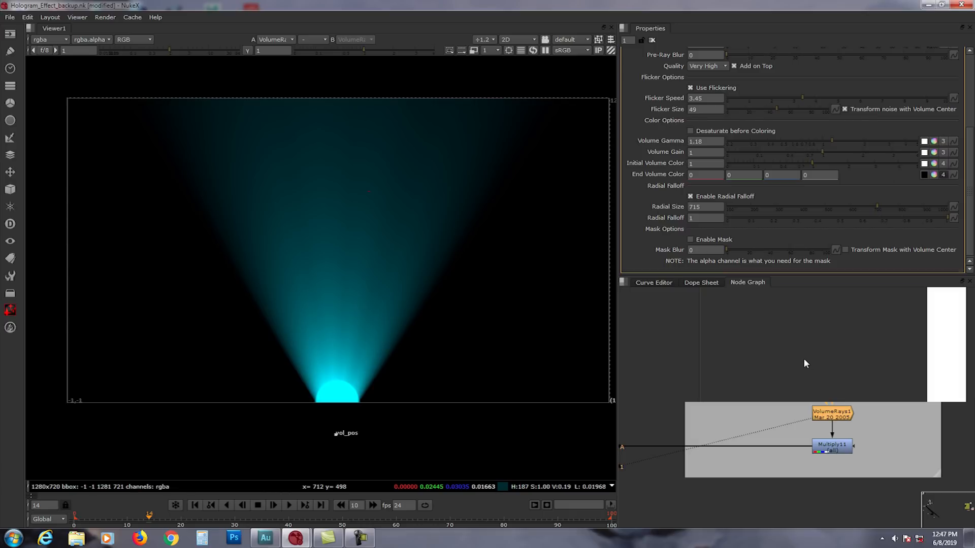
- Display the Multiply11 output, open its properties, and toggle the node off and on to compare the beam's brightness
left_click(825, 409)
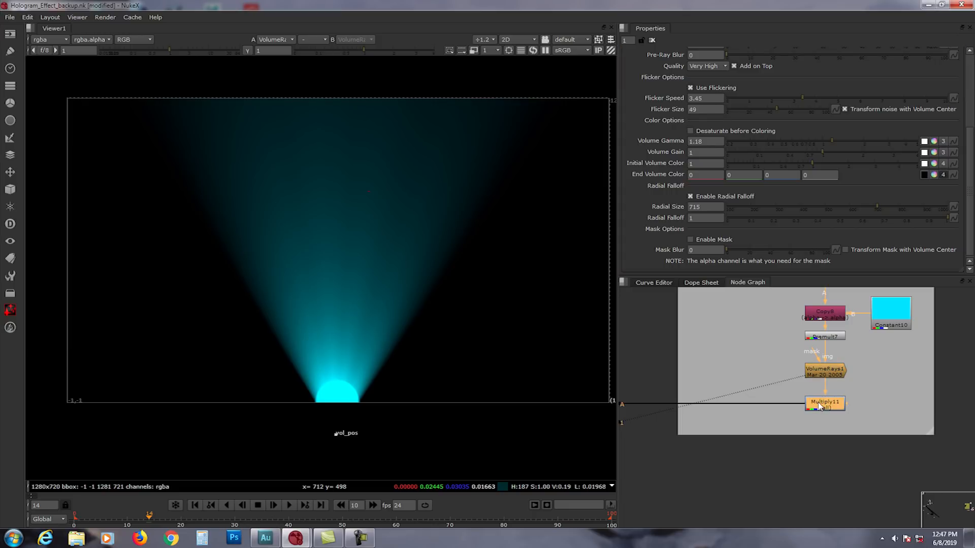
key("1")
double_click(819, 406)
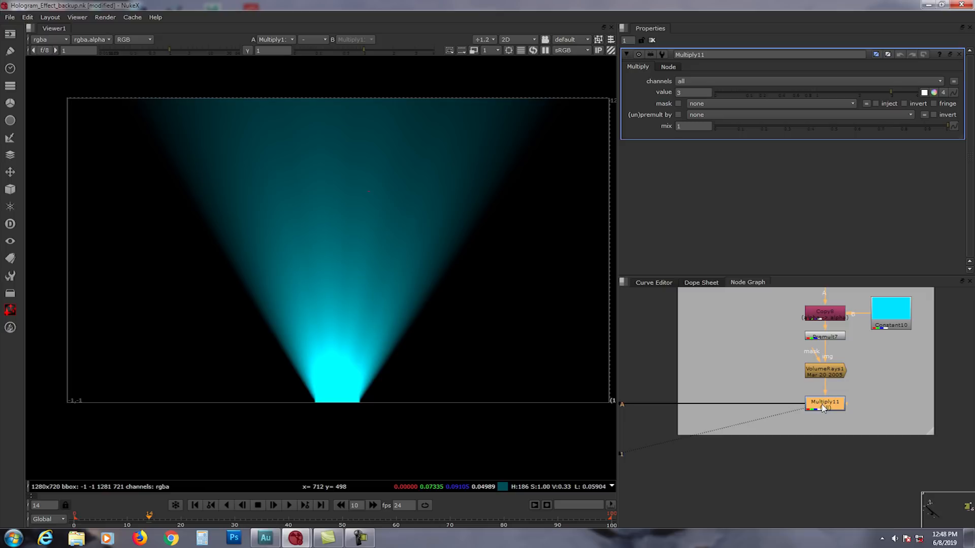
key("d")
key("d")
key("d")
key("d")
key("d")
key("d")
- Compare the Merge38 output with the Merge34 output that adds the volume light beam
middle_click_drag(744, 406, 726, 396)
left_click(721, 394)
left_click(711, 344)
key("1")
middle_click_drag(713, 345, 743, 353)
left_click(743, 397)
left_click(740, 351)
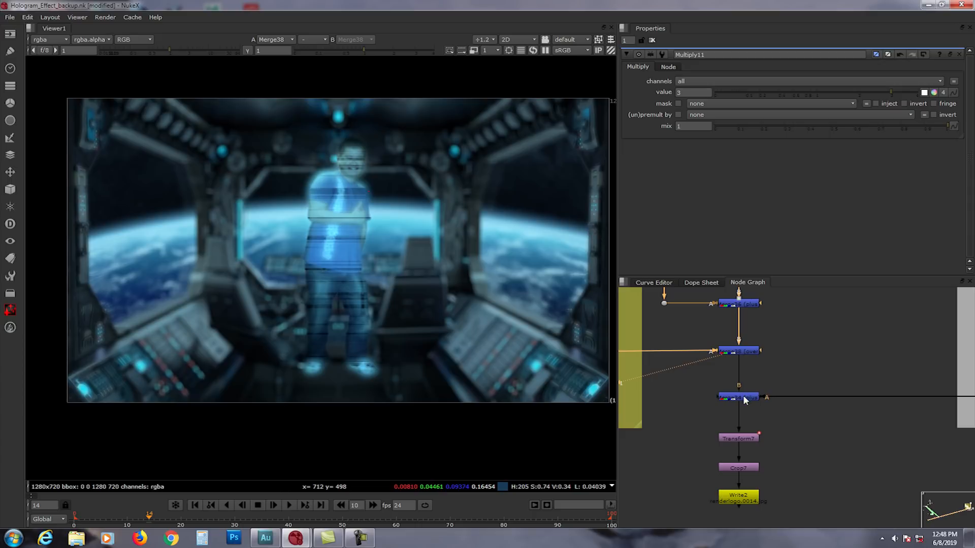
left_click(744, 398)
key("1")
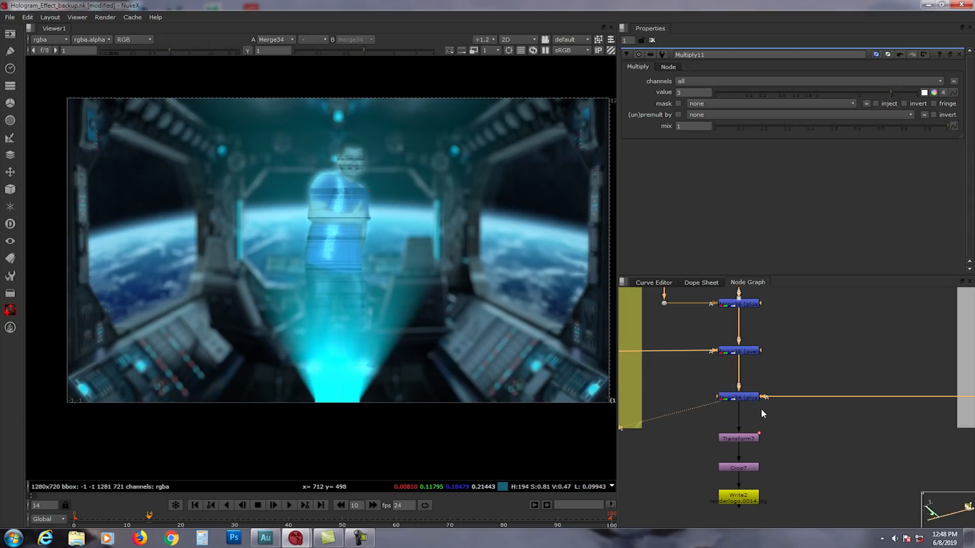
- Open Transform7's properties, display its output, and compare the animated scale on the first and last frames
middle_click_drag(762, 414, 781, 386)
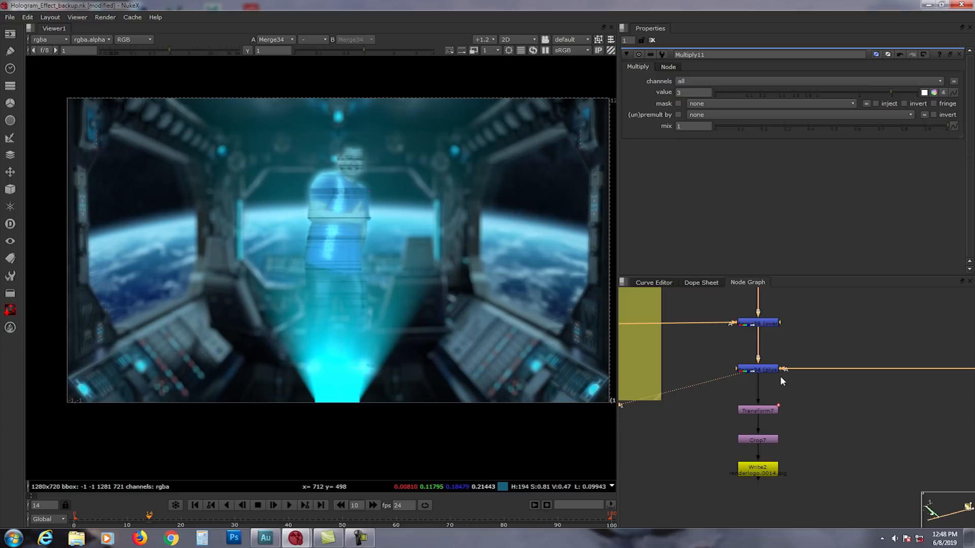
double_click(761, 409)
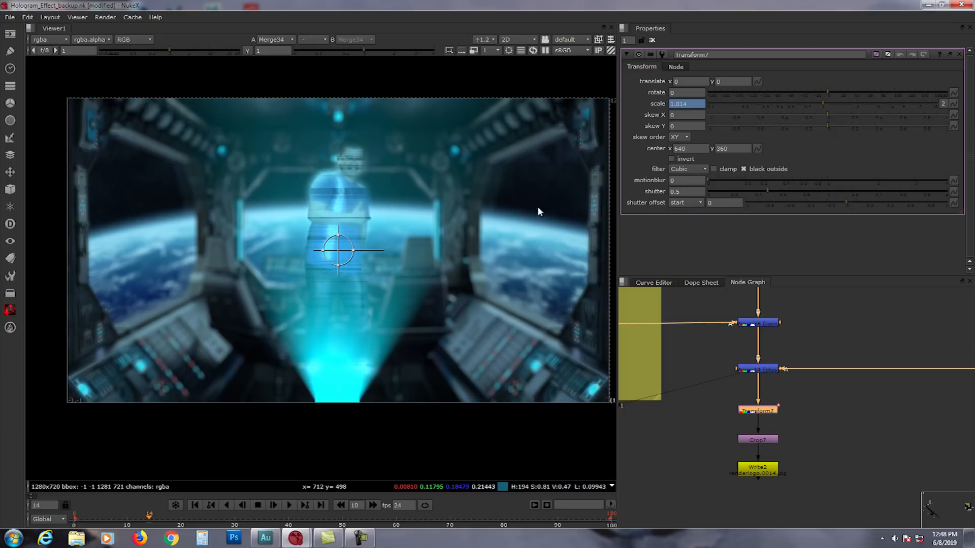
left_click(193, 502)
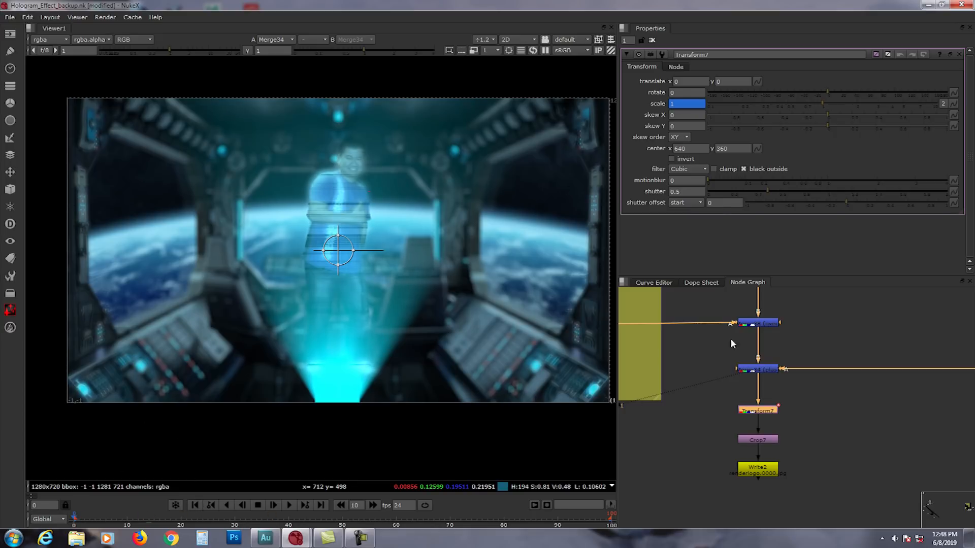
left_click(745, 412)
key("1")
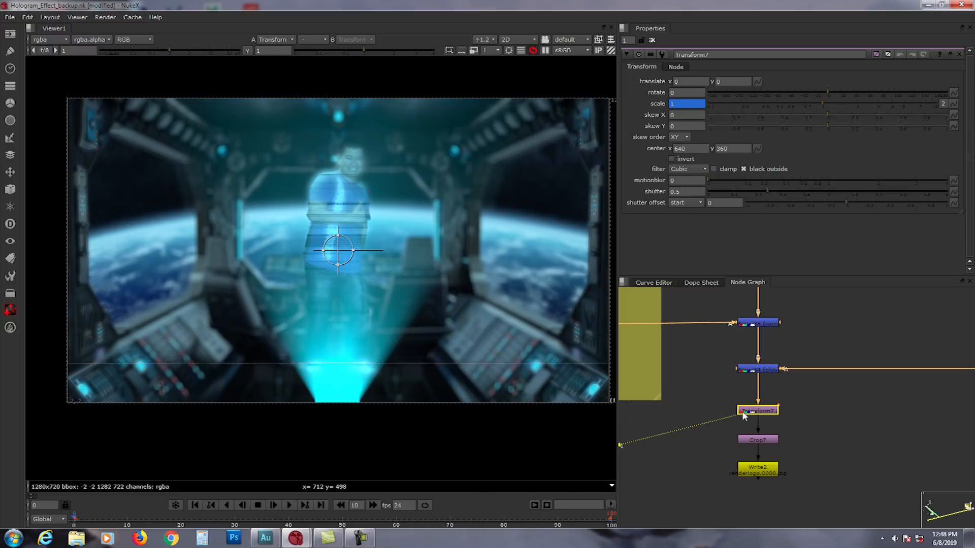
left_click(321, 505)
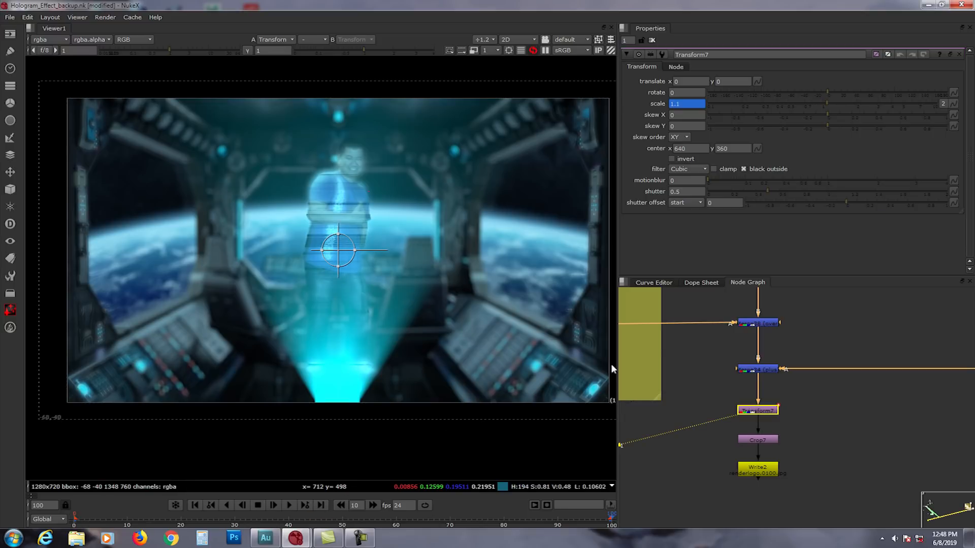
left_click(194, 505)
- Display the Crop7 output to examine the final cropped composite
middle_click_drag(794, 429, 812, 413)
left_click(781, 427)
key("1")
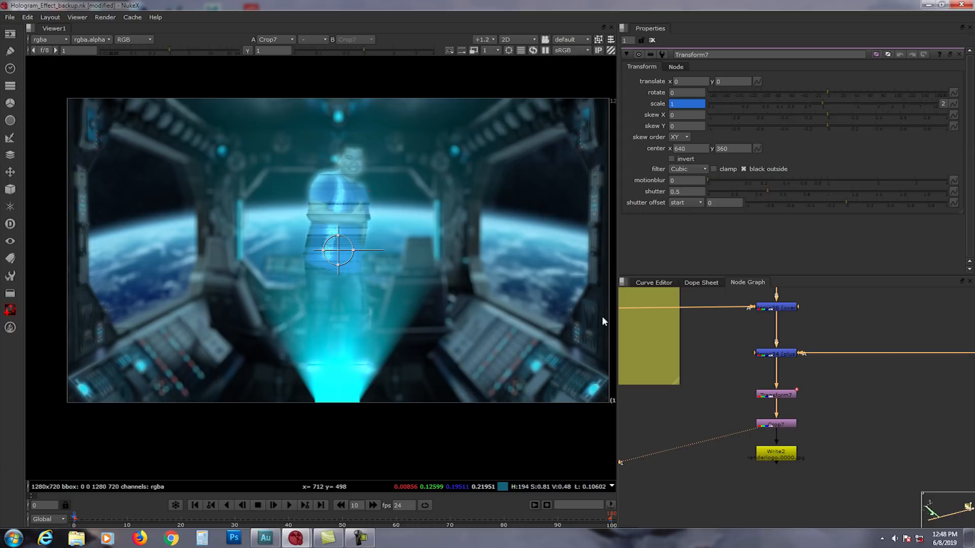
- Clear the open Transform7 properties and open the Write2 node's properties to examine the render output settings
left_click(653, 41)
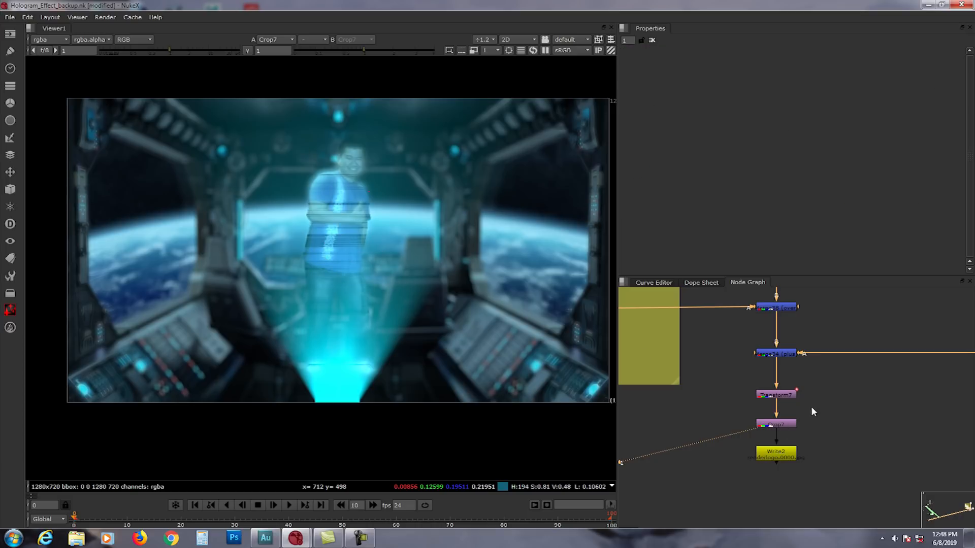
double_click(776, 453)
- Display the rendered Read18 sequence of the man's hologram, play it, and return to the first frame
middle_click_drag(771, 468, 880, 359)
left_click(757, 425)
left_click_drag(757, 424, 759, 410)
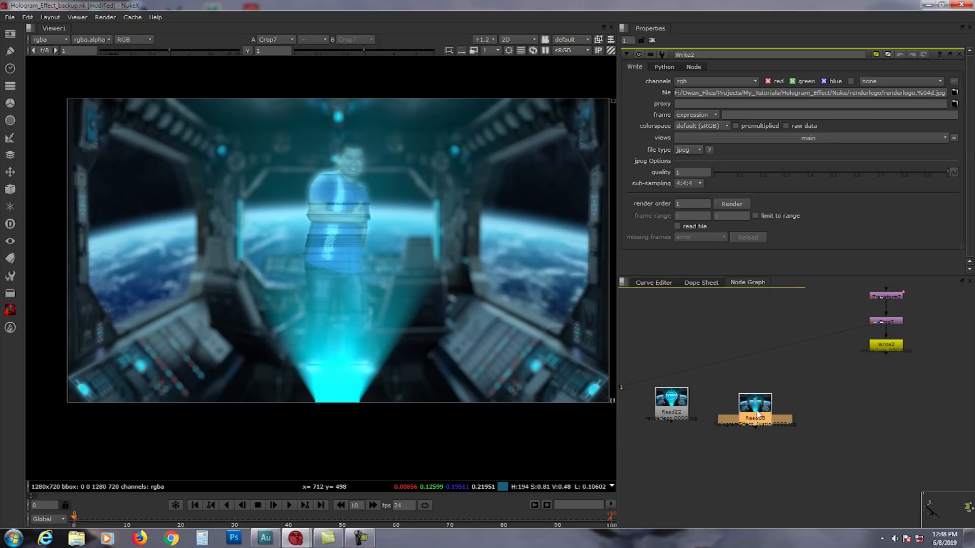
key("1")
scroll(471, 373, "up", 1)
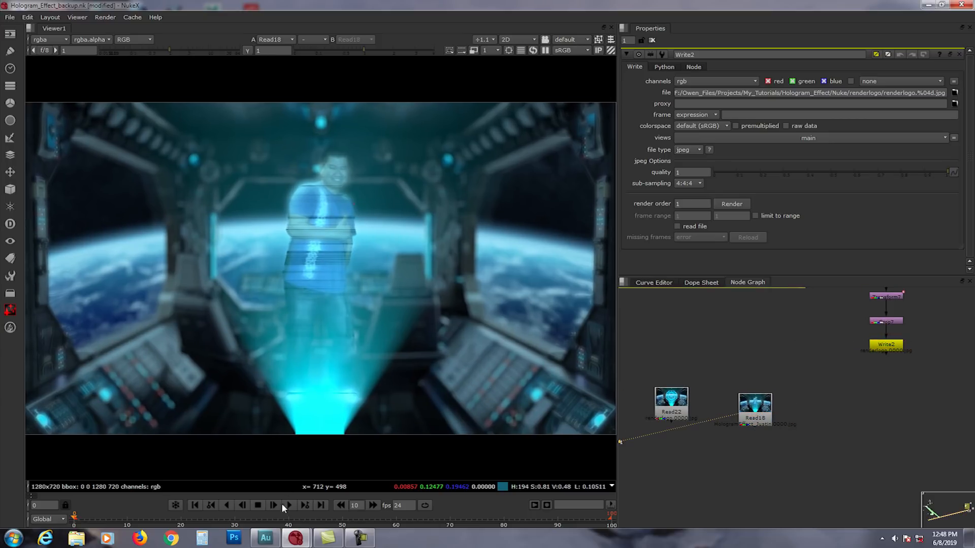
left_click(289, 505)
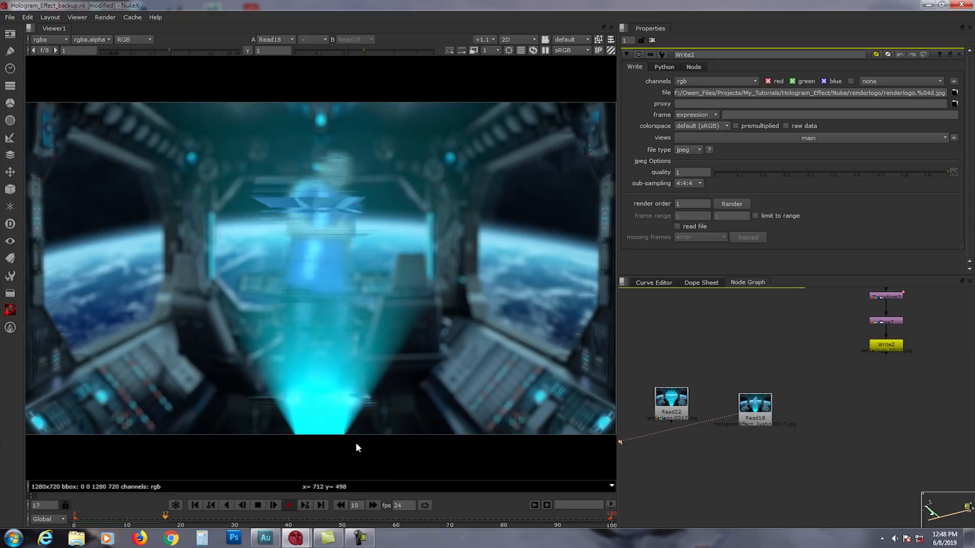
left_click(258, 505)
left_click(194, 504)
- Display the rendered Read22 logo hologram sequence, play it through, and return to the first frame
middle_click_drag(689, 437, 766, 425)
left_click(746, 401)
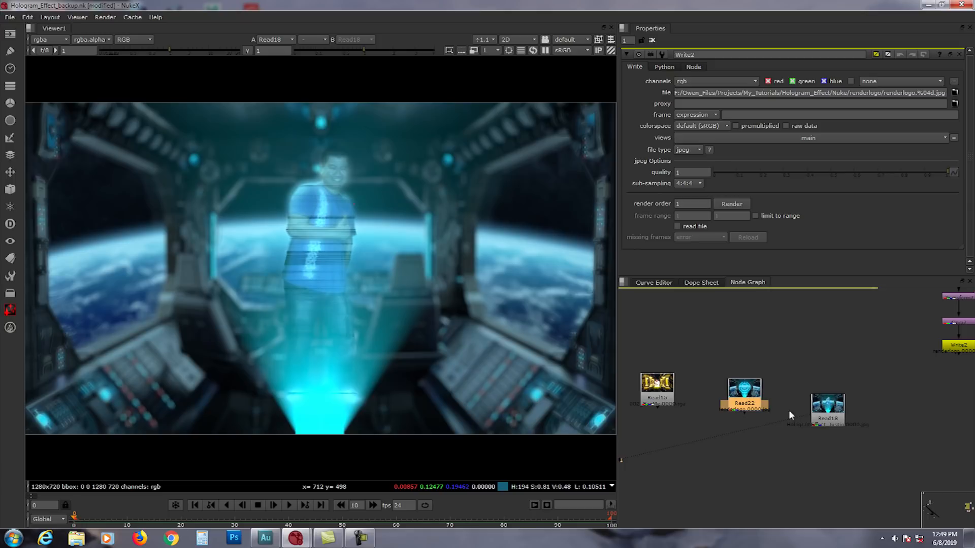
left_click(831, 422)
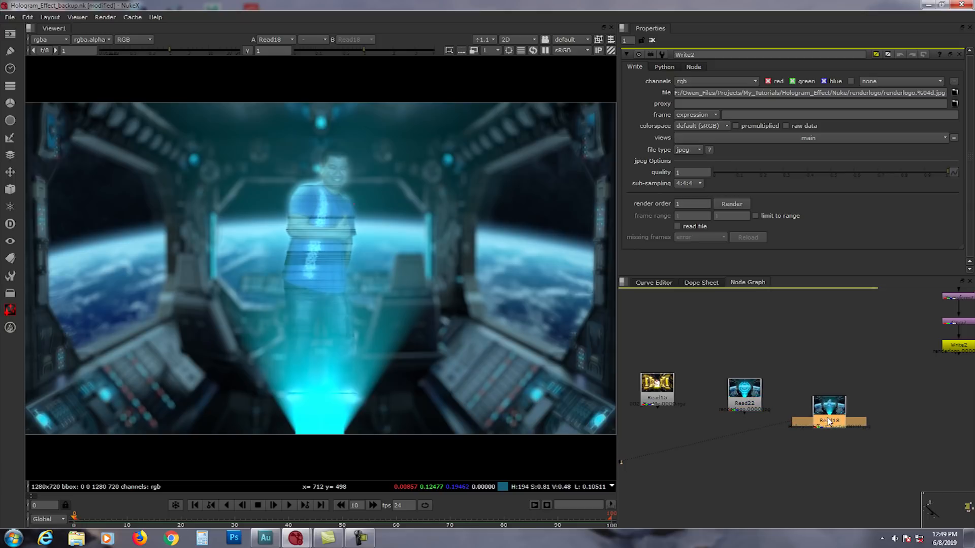
key("1")
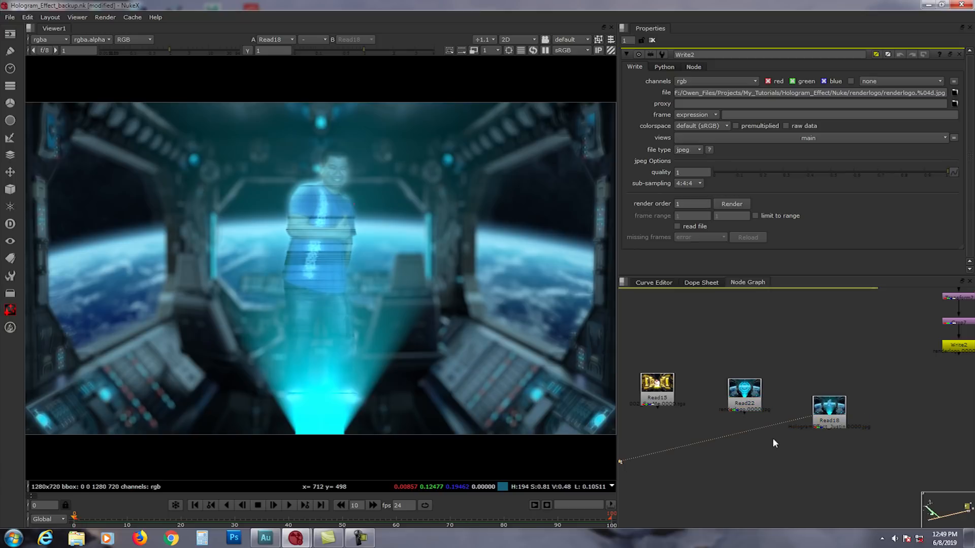
left_click(751, 402)
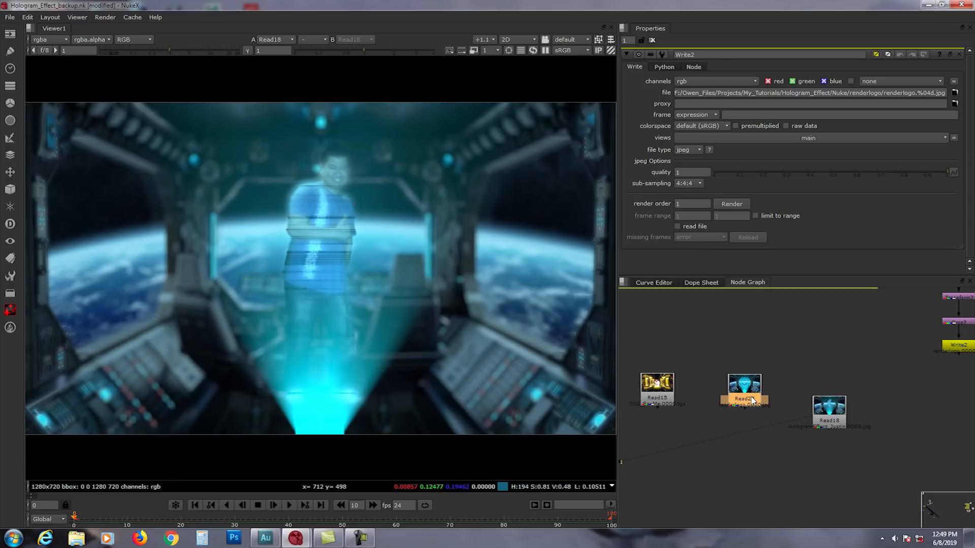
key("1")
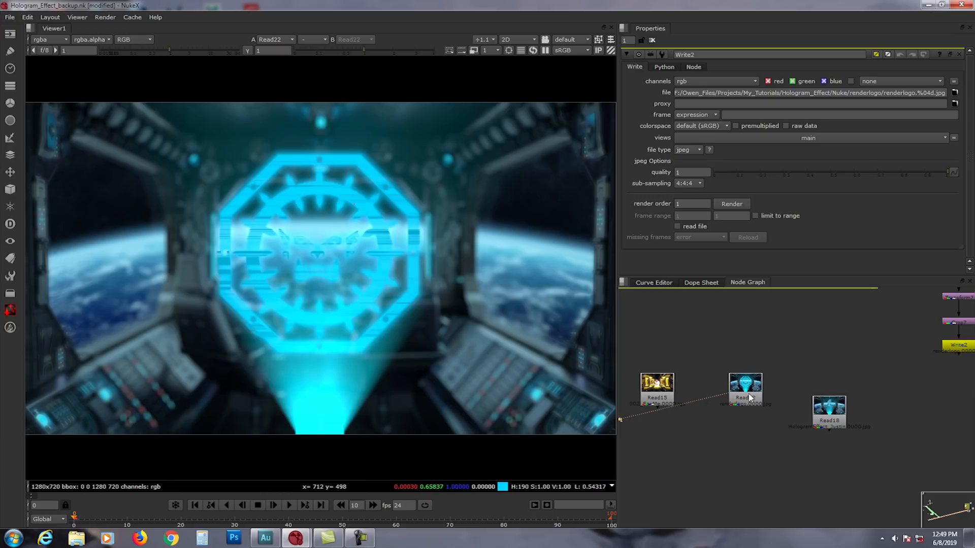
left_click(289, 505)
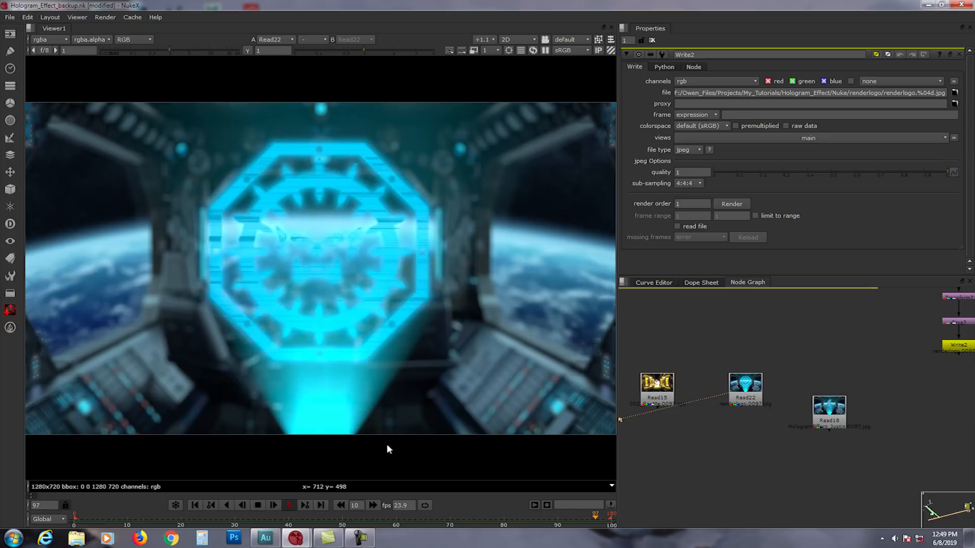
left_click(258, 505)
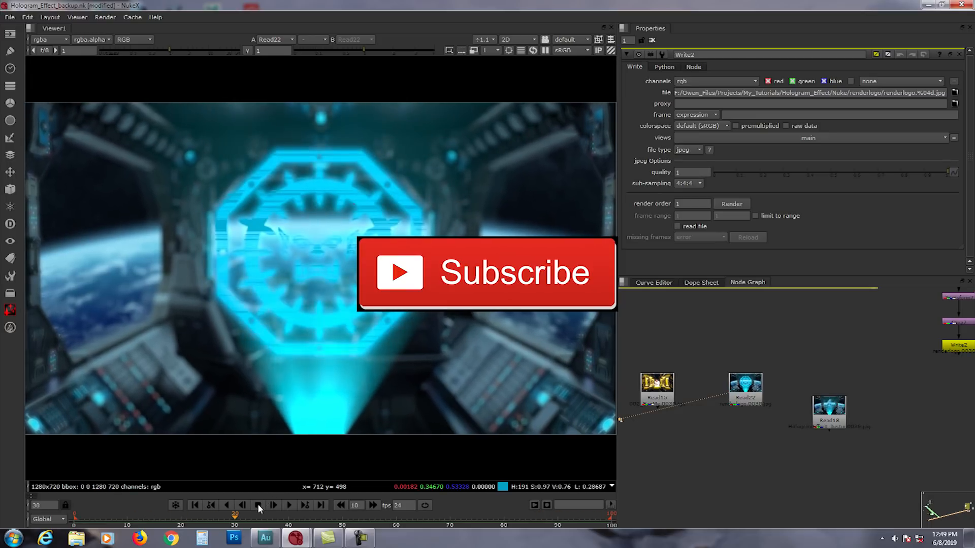
left_click(195, 506)
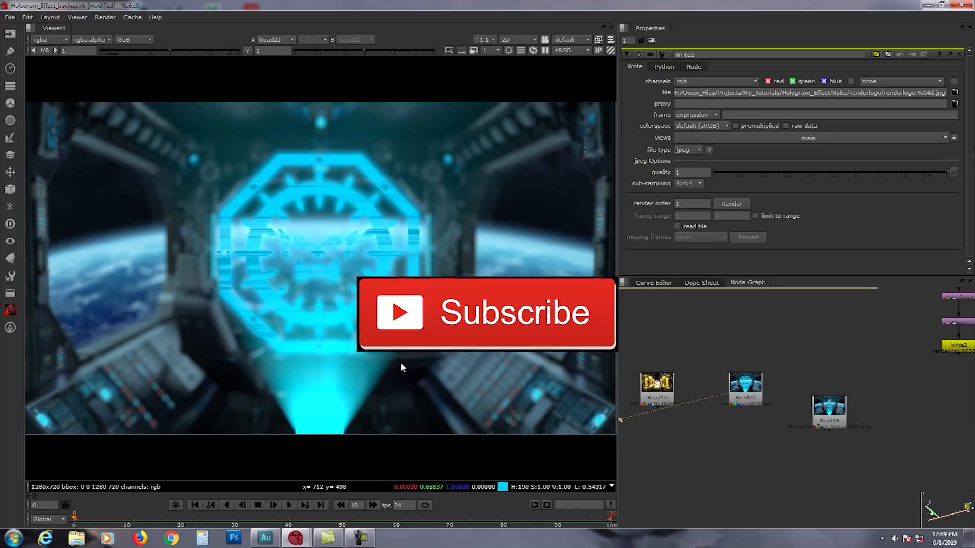
- Display the Read15 sequence of the saxophone player among the yellow energy columns and play it
middle_click_drag(716, 398, 776, 395)
left_click_drag(717, 384, 720, 374)
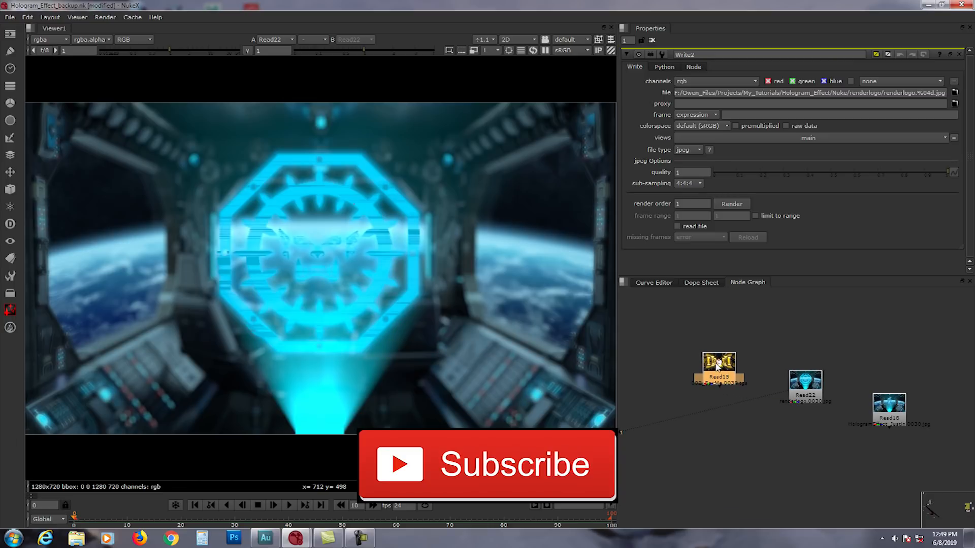
key("1")
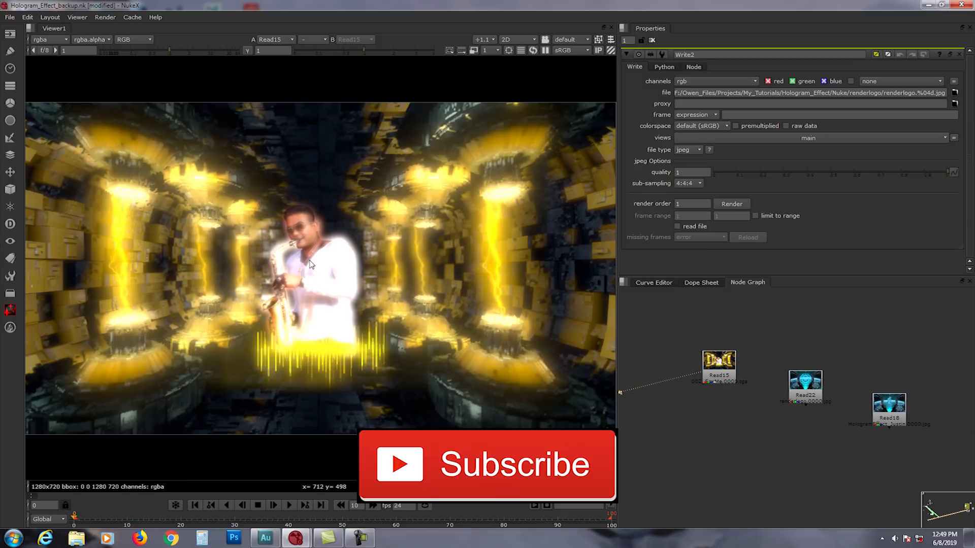
left_click(288, 505)
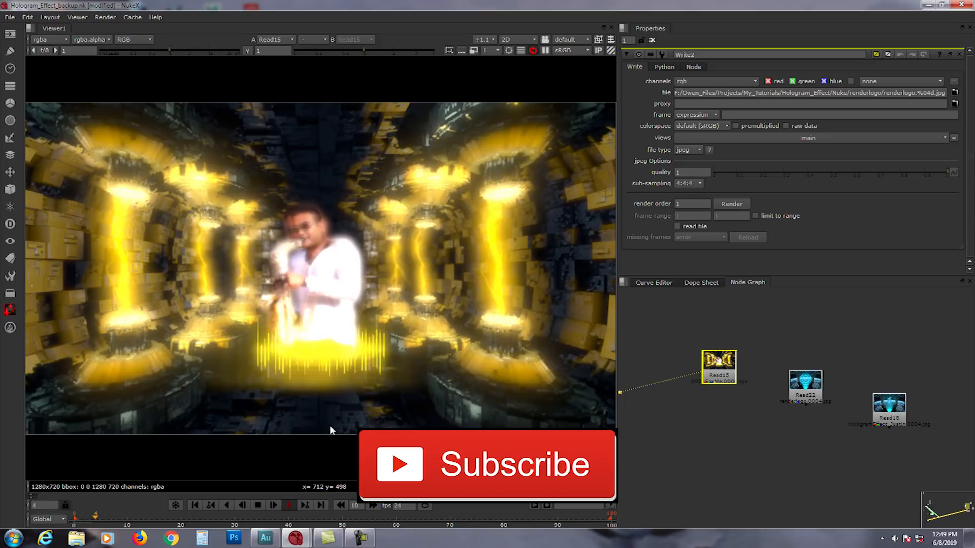